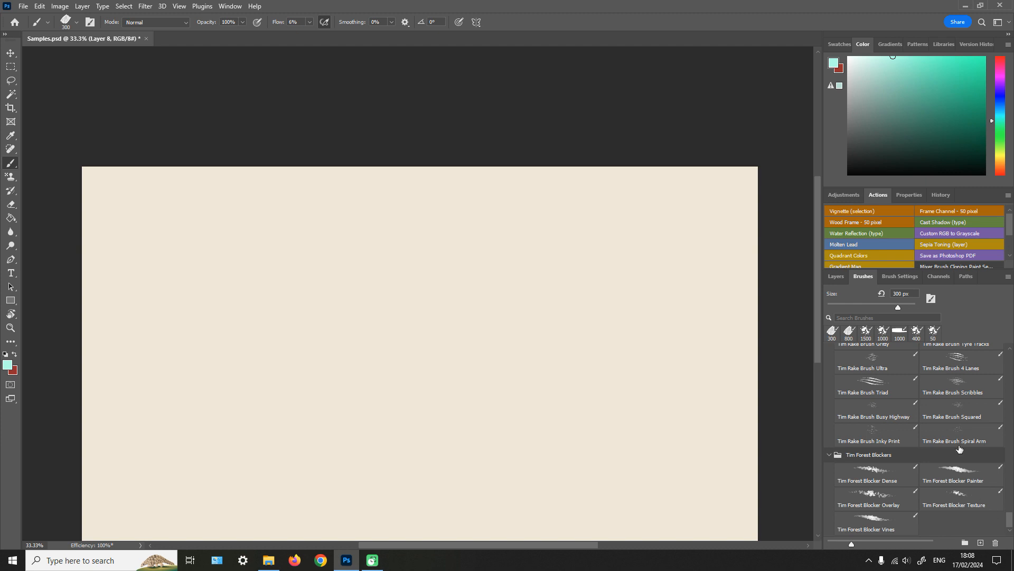
{"action": "left_click", "coordinate": [963, 474]}
{"action": "left_click", "coordinate": [876, 474]}
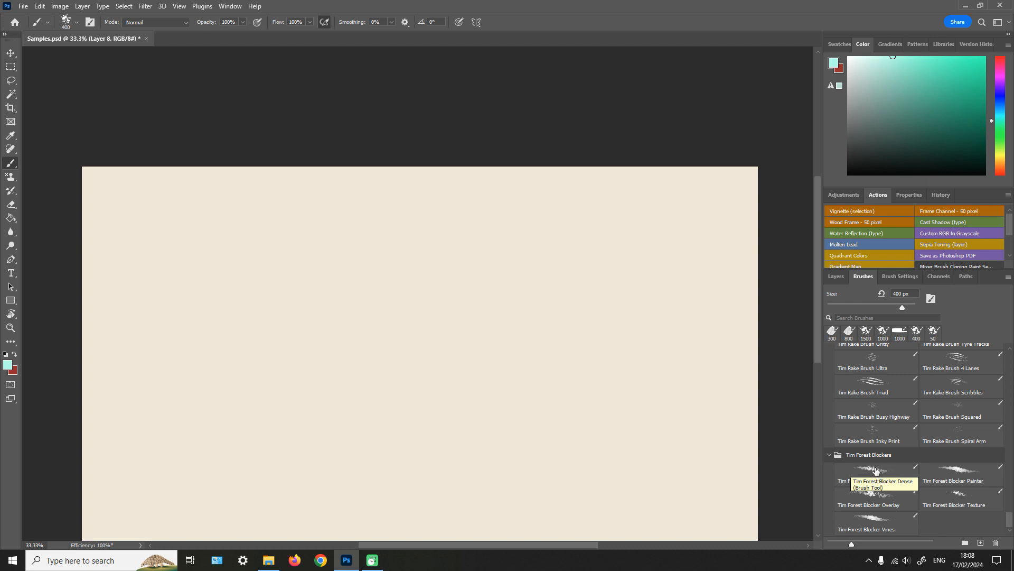
{"action": "left_click", "coordinate": [898, 471]}
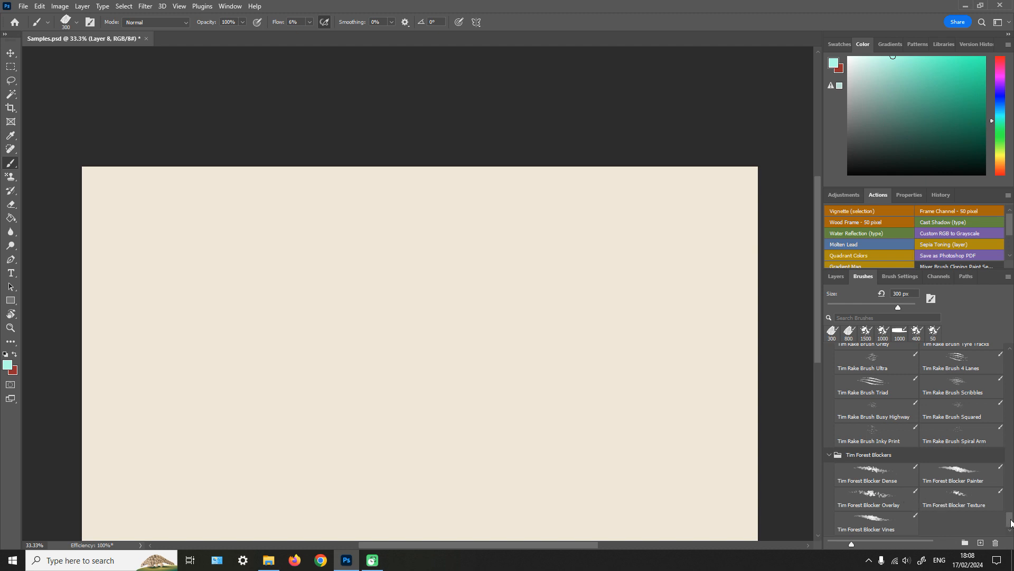
- Select the Tim Painter's Paradise brush at 800 px and paint broad halftone strokes across the canvas in light teal and dark green
{"action": "left_click_drag", "start_coordinate": [1011, 523], "coordinate": [1006, 502]}
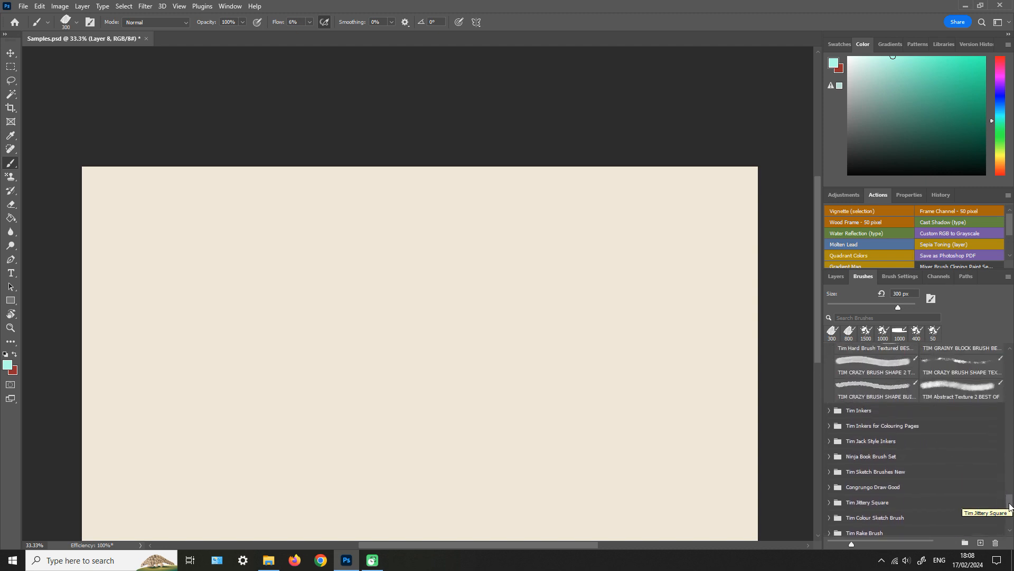
{"action": "left_click_drag", "start_coordinate": [1010, 503], "coordinate": [1010, 498]}
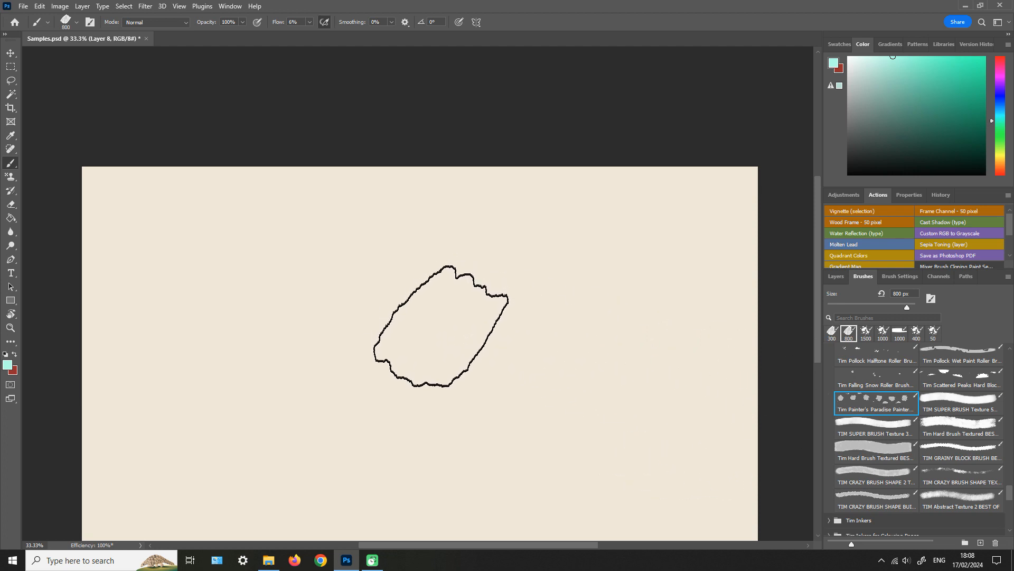
{"action": "mouse_move", "coordinate": [342, 269]}
{"action": "left_mouse_down"}
{"action": "mouse_move", "coordinate": [332, 228]}
{"action": "mouse_move", "coordinate": [313, 337]}
{"action": "mouse_move", "coordinate": [346, 274]}
{"action": "mouse_move", "coordinate": [319, 357]}
{"action": "mouse_move", "coordinate": [372, 289]}
{"action": "mouse_move", "coordinate": [397, 292]}
{"action": "mouse_move", "coordinate": [399, 327]}
{"action": "mouse_move", "coordinate": [413, 362]}
{"action": "left_mouse_up"}
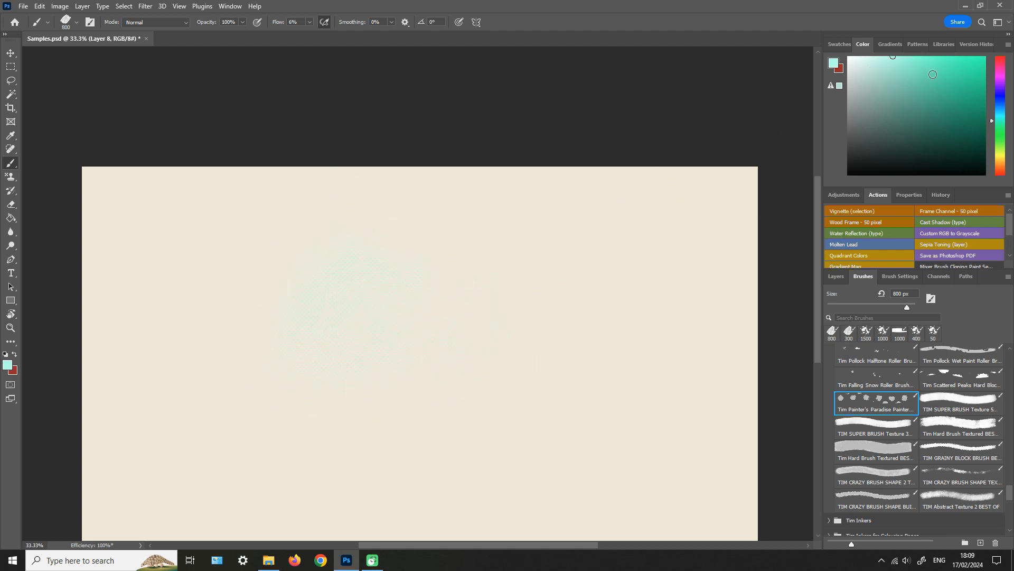
{"action": "mouse_move", "coordinate": [286, 317]}
{"action": "left_mouse_down"}
{"action": "mouse_move", "coordinate": [355, 310]}
{"action": "mouse_move", "coordinate": [344, 344]}
{"action": "mouse_move", "coordinate": [411, 305]}
{"action": "mouse_move", "coordinate": [444, 303]}
{"action": "mouse_move", "coordinate": [433, 355]}
{"action": "mouse_move", "coordinate": [467, 379]}
{"action": "mouse_move", "coordinate": [555, 343]}
{"action": "mouse_move", "coordinate": [483, 419]}
{"action": "mouse_move", "coordinate": [563, 404]}
{"action": "mouse_move", "coordinate": [588, 414]}
{"action": "left_mouse_up"}
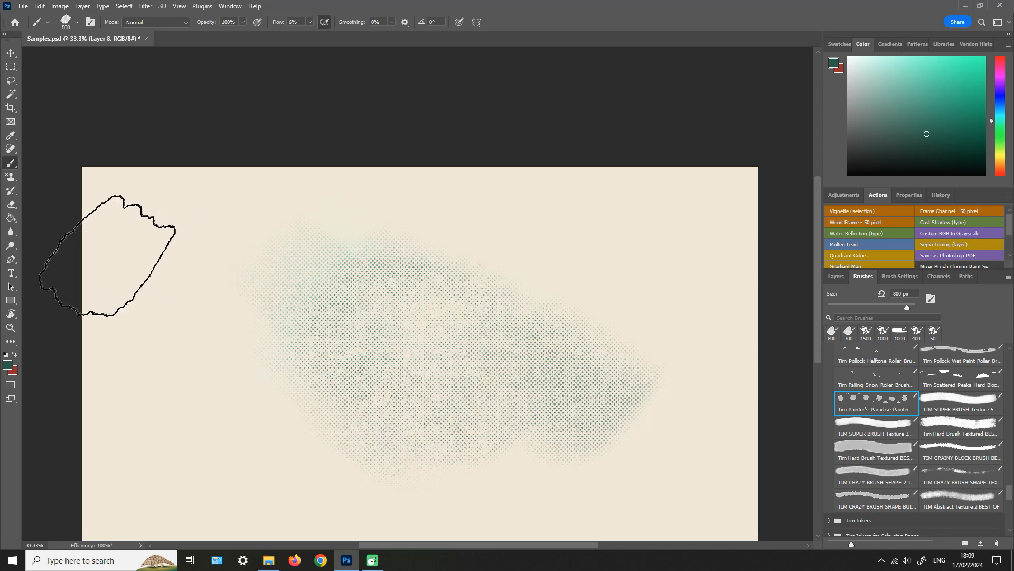
{"action": "mouse_move", "coordinate": [131, 244]}
{"action": "left_mouse_down"}
{"action": "mouse_move", "coordinate": [184, 325]}
{"action": "mouse_move", "coordinate": [307, 446]}
{"action": "mouse_move", "coordinate": [353, 470]}
{"action": "mouse_move", "coordinate": [238, 309]}
{"action": "mouse_move", "coordinate": [359, 401]}
{"action": "mouse_move", "coordinate": [413, 427]}
{"action": "mouse_move", "coordinate": [291, 404]}
{"action": "mouse_move", "coordinate": [596, 260]}
{"action": "mouse_move", "coordinate": [454, 338]}
{"action": "mouse_move", "coordinate": [585, 290]}
{"action": "mouse_move", "coordinate": [589, 317]}
{"action": "left_mouse_up"}
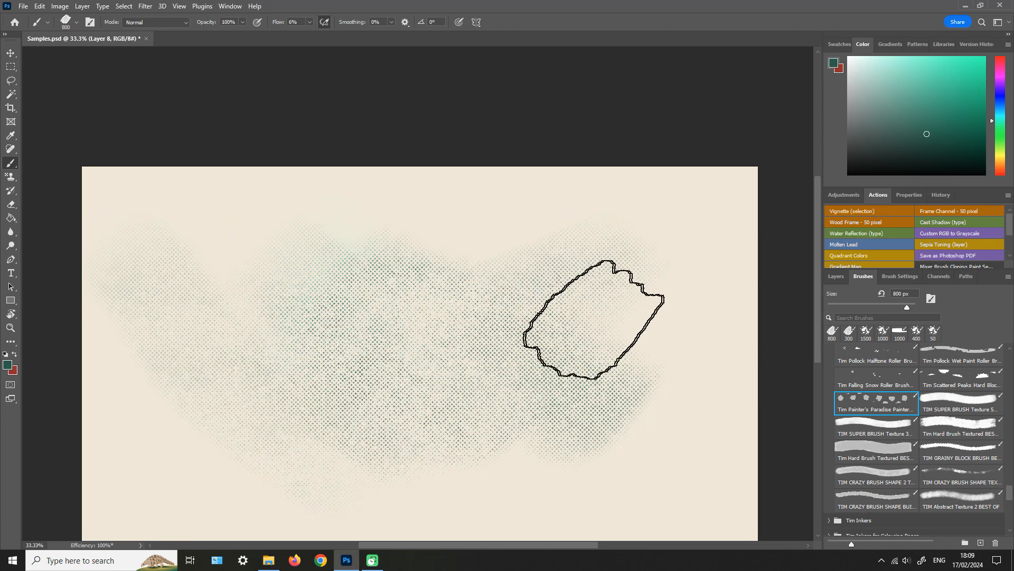
- Examine the Texture settings of the Tim Painter's Paradise brush and return to the layer list
{"action": "left_click", "coordinate": [898, 276]}
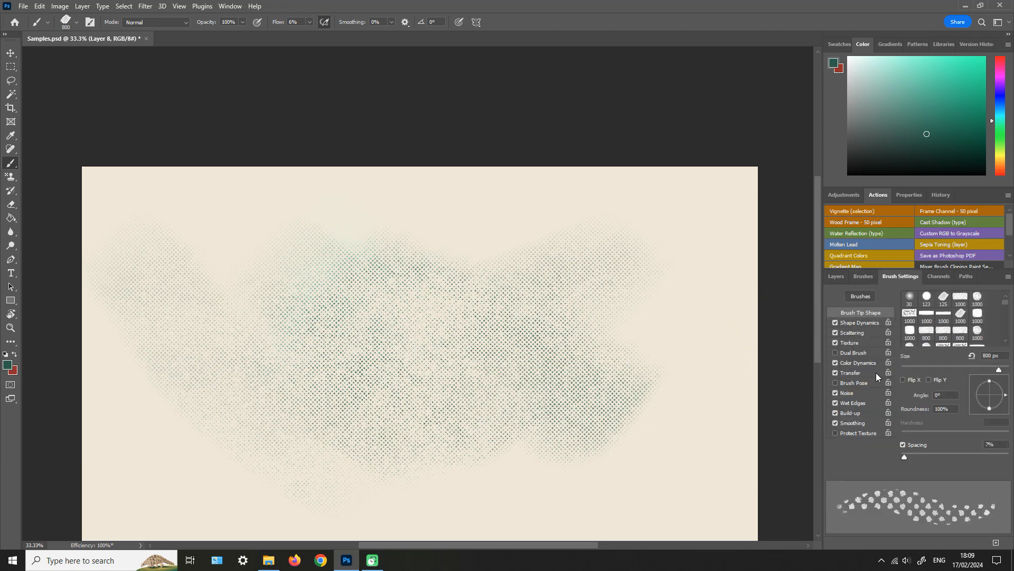
{"action": "left_click", "coordinate": [868, 344]}
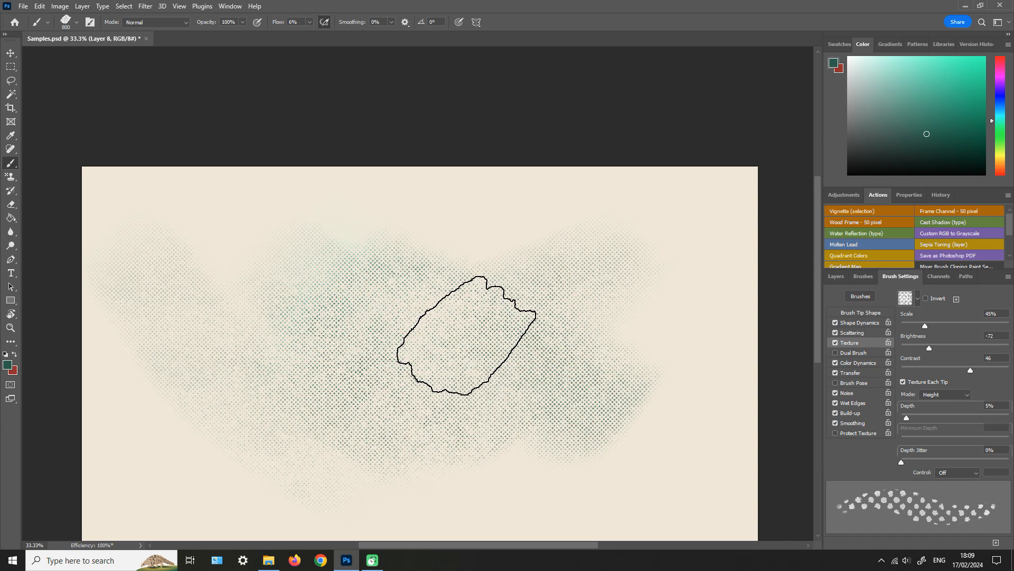
{"action": "left_click", "coordinate": [839, 277]}
- Reduce the brush to 150 px and paint a brighter teal halftone stroke over the middle of the existing texture
{"action": "key", "text": "bracketleft"}
{"action": "key", "text": "bracketleft"}
{"action": "key", "text": "bracketleft"}
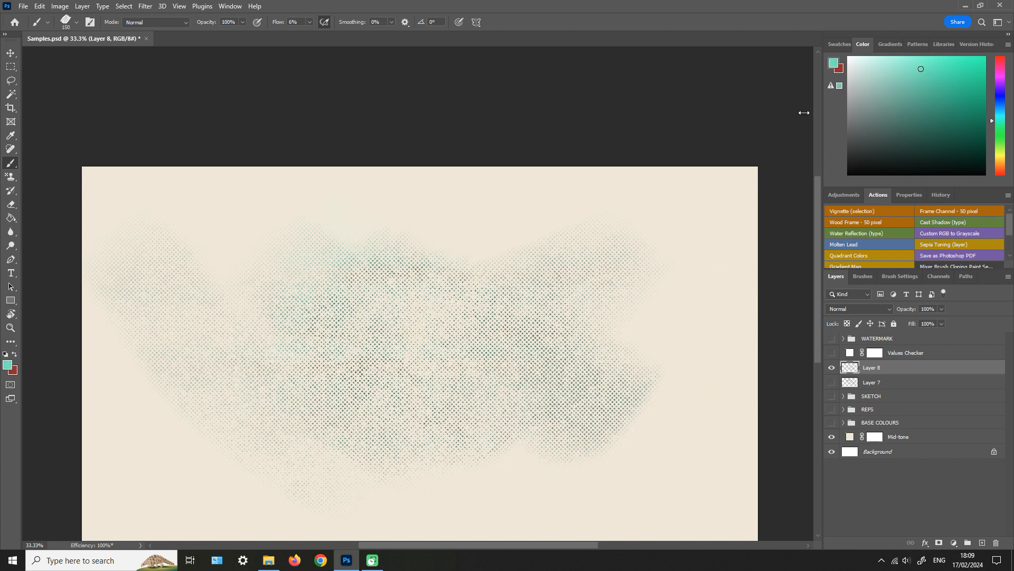
{"action": "key", "text": "ctrl+1"}
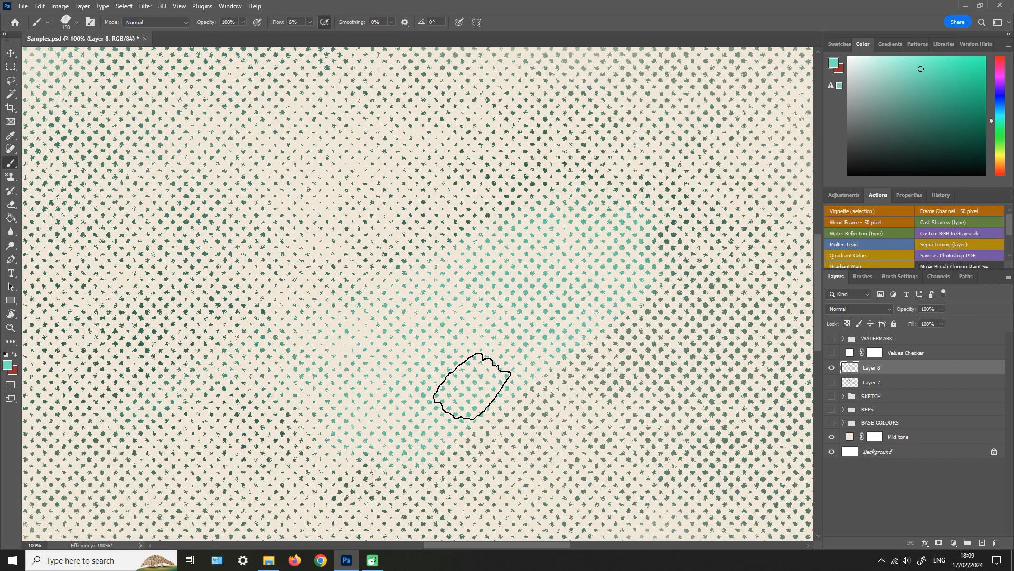
- Hide the painted halftone layer and add a new empty layer above it
{"action": "key", "text": "z"}
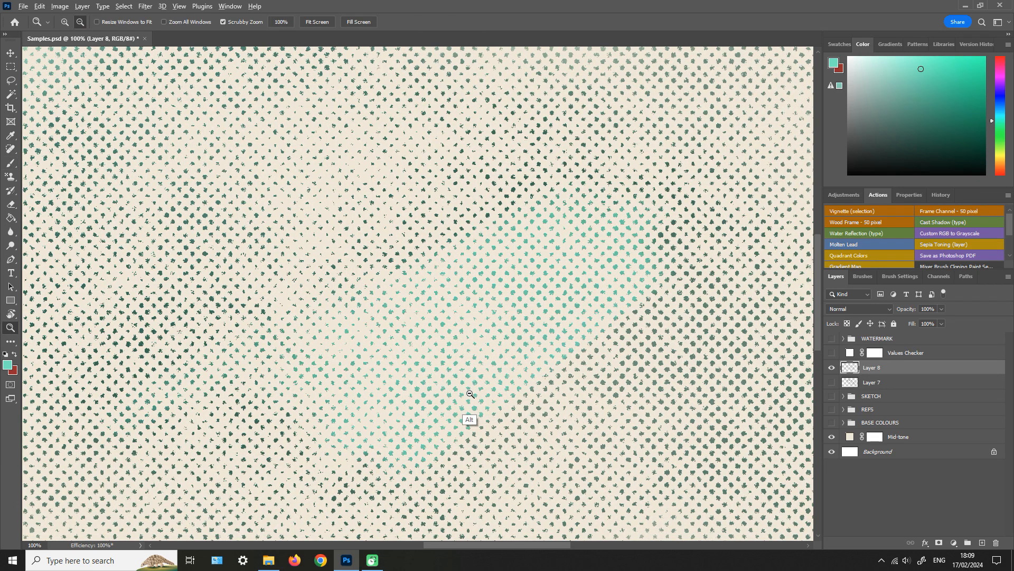
{"action": "left_click", "coordinate": [470, 394], "text": "alt"}
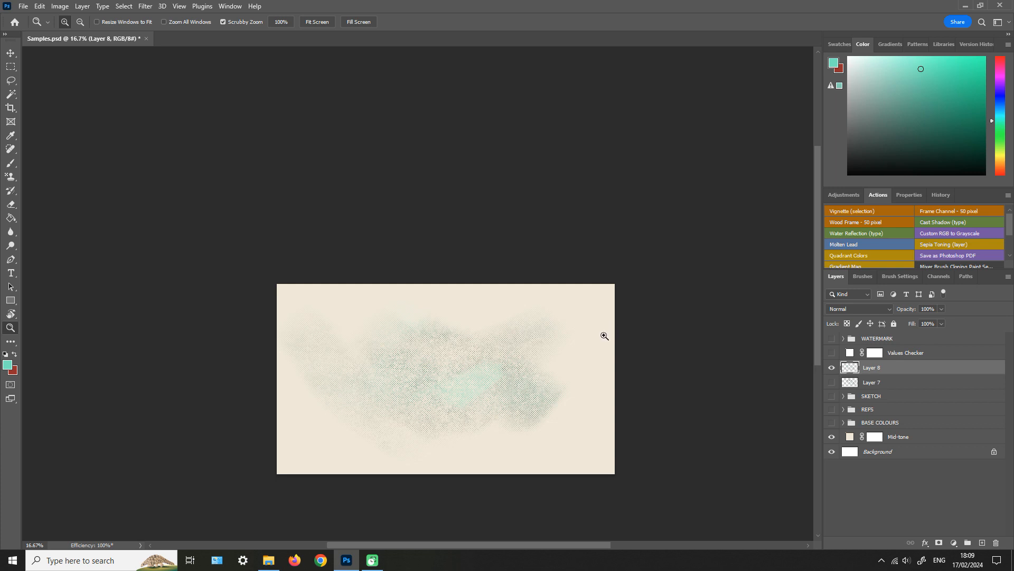
{"action": "left_click", "coordinate": [833, 368]}
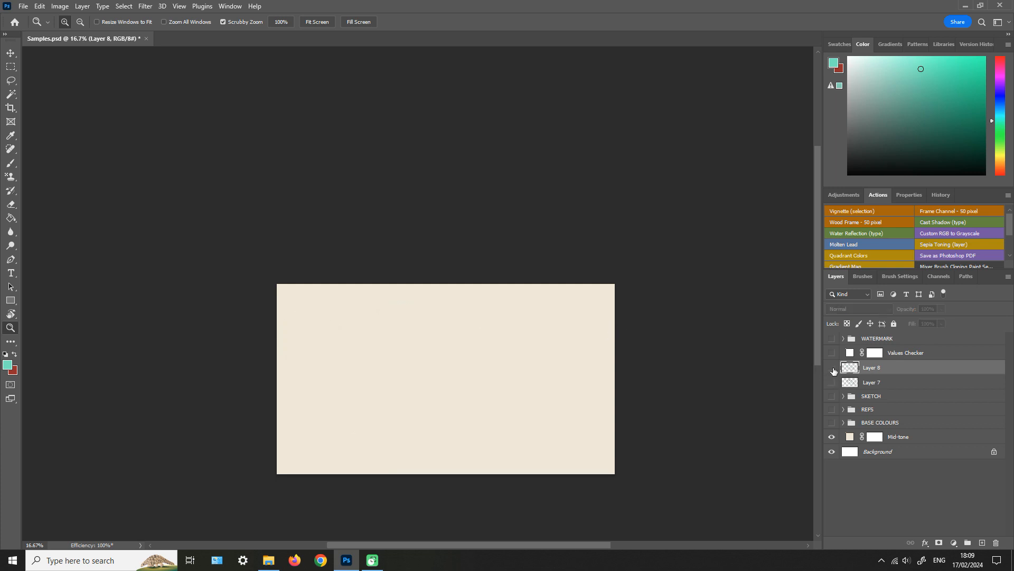
{"action": "left_click", "coordinate": [982, 542]}
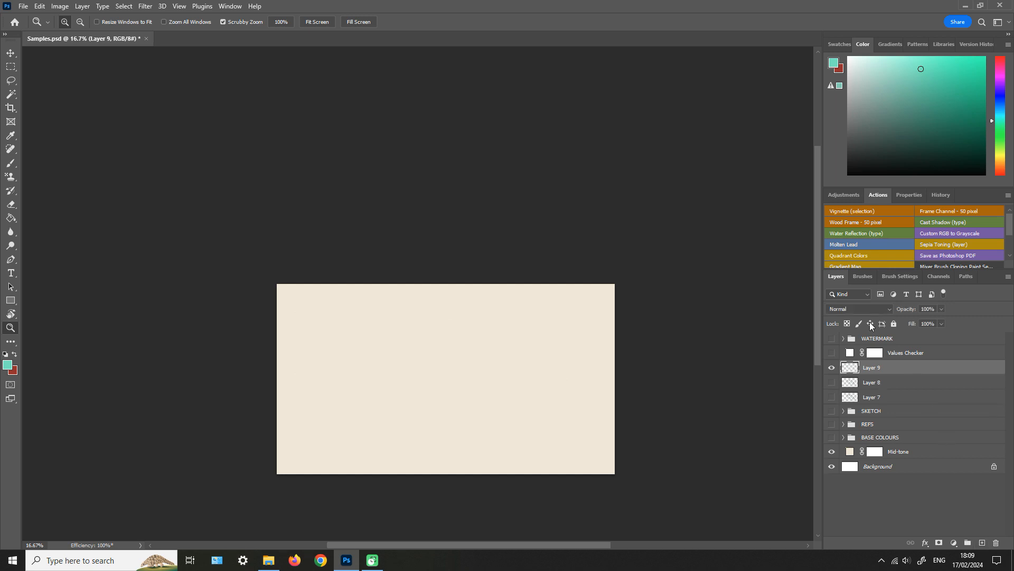
- Select the Tim Forest Blocker Dense brush from the Tim Forest Blockers set
{"action": "left_click", "coordinate": [864, 280]}
{"action": "left_click_drag", "start_coordinate": [1011, 497], "coordinate": [1010, 521]}
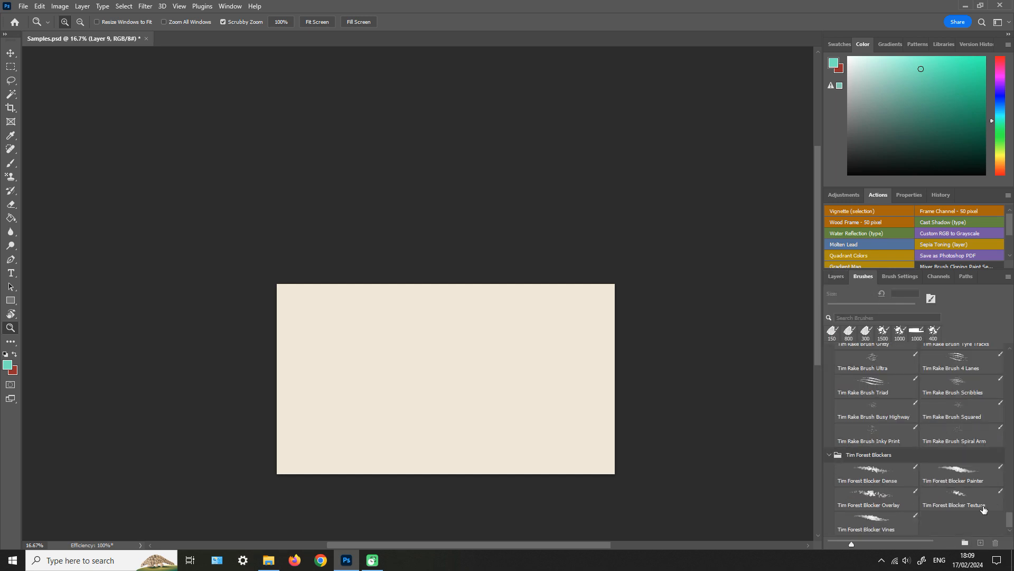
{"action": "left_click", "coordinate": [887, 483]}
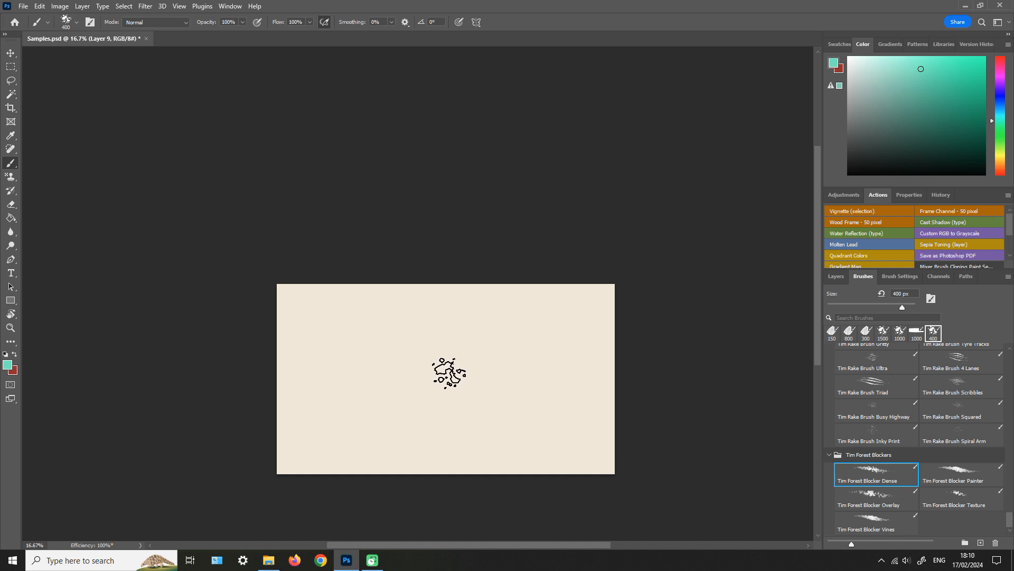
- Enlarge the brush to 1000 px and paint a dark green foliage mass along the lower edge of the canvas
{"action": "key", "text": "z"}
{"action": "left_click", "coordinate": [445, 380]}
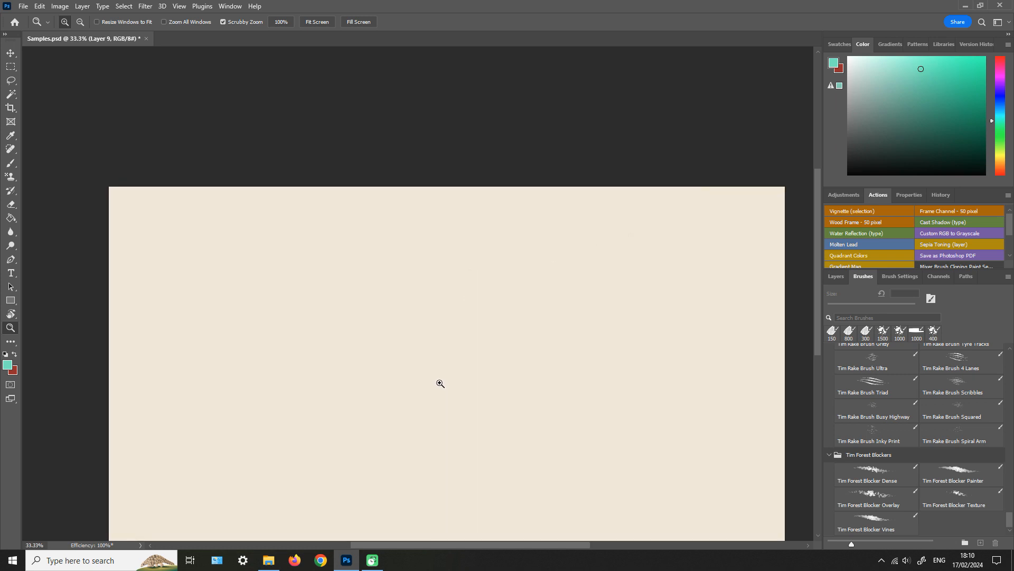
{"action": "key", "text": "b"}
{"action": "key", "text": "bracketright"}
{"action": "key", "text": "bracketright"}
{"action": "key", "text": "bracketright"}
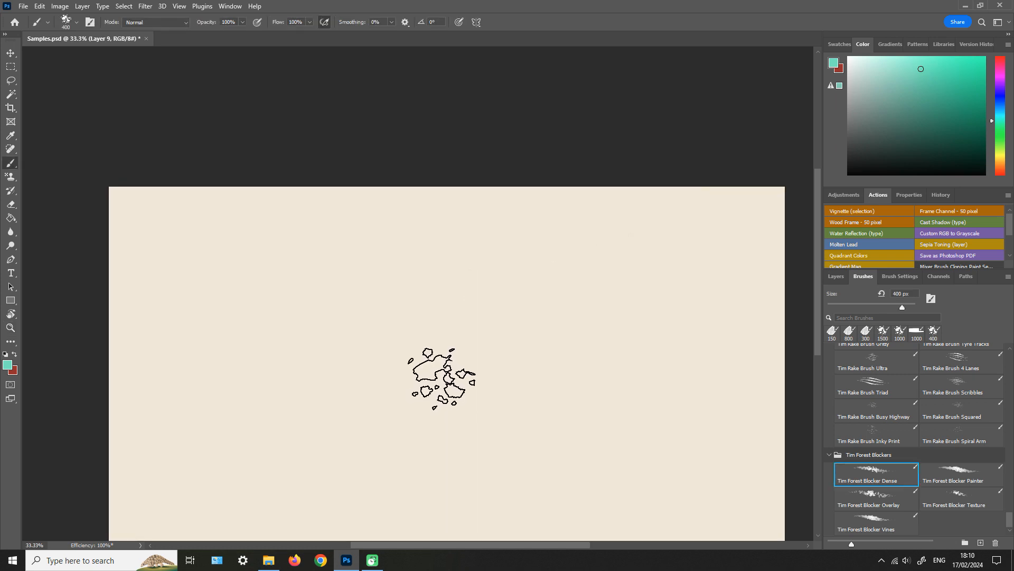
{"action": "key", "text": "z"}
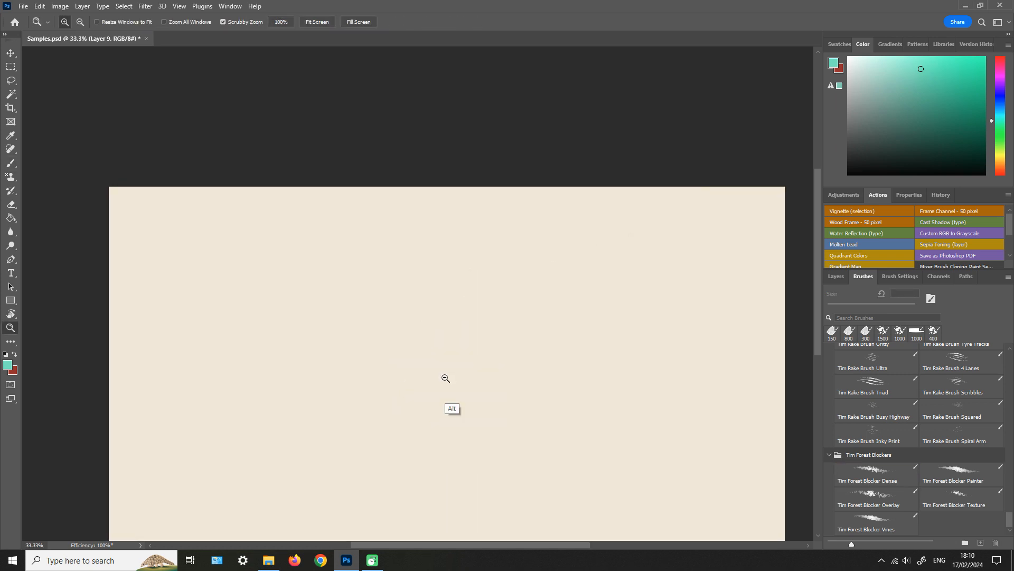
{"action": "left_click", "coordinate": [449, 382], "text": "alt"}
{"action": "left_click_drag", "start_coordinate": [459, 403], "coordinate": [452, 389]}
{"action": "key", "text": "b"}
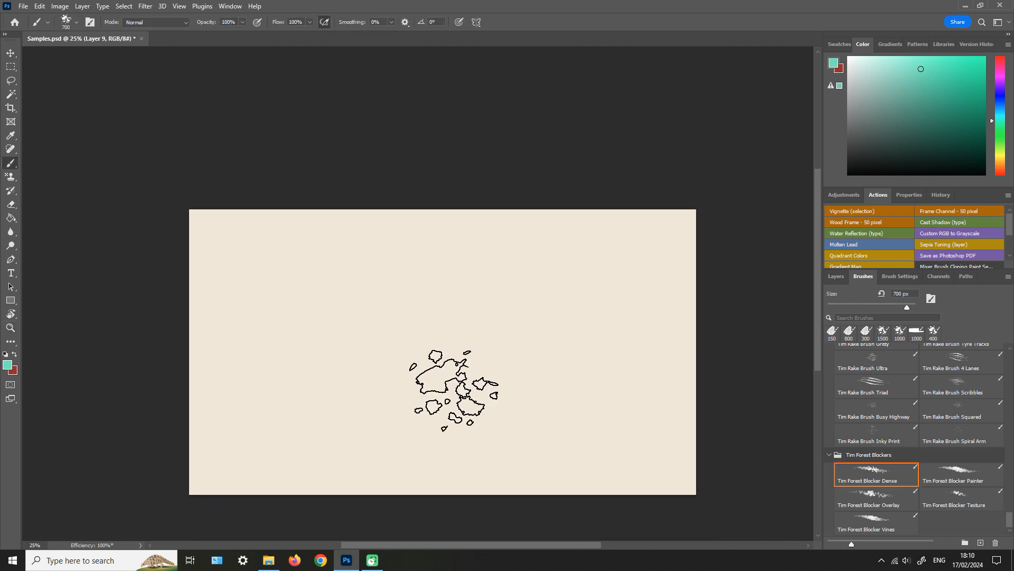
{"action": "key", "text": "bracketright"}
{"action": "key", "text": "bracketright"}
{"action": "key", "text": "bracketright"}
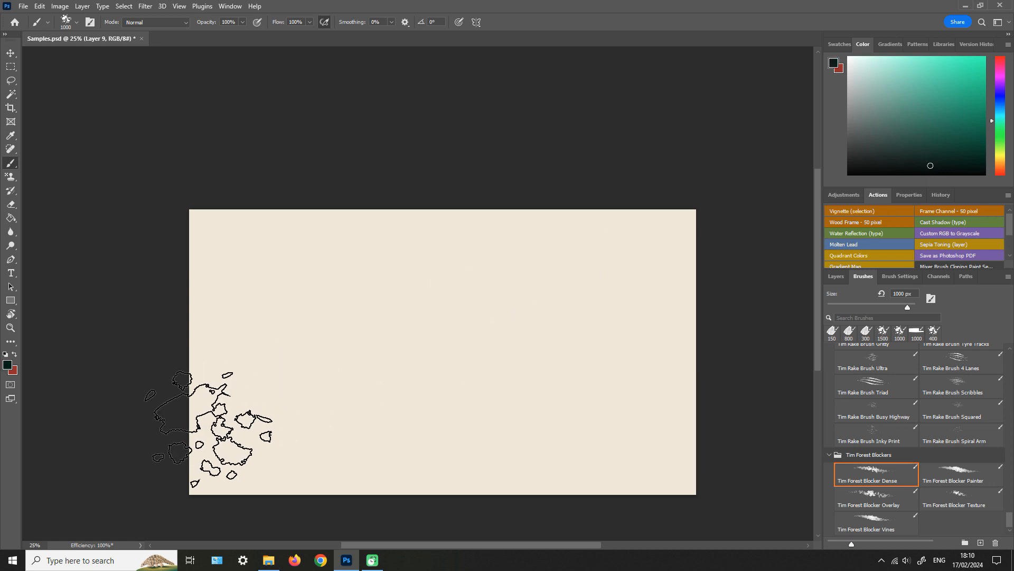
{"action": "mouse_move", "coordinate": [237, 430]}
{"action": "left_mouse_down"}
{"action": "mouse_move", "coordinate": [220, 477]}
{"action": "mouse_move", "coordinate": [259, 470]}
{"action": "mouse_move", "coordinate": [314, 480]}
{"action": "mouse_move", "coordinate": [382, 466]}
{"action": "mouse_move", "coordinate": [275, 379]}
{"action": "mouse_move", "coordinate": [441, 496]}
{"action": "mouse_move", "coordinate": [418, 461]}
{"action": "mouse_move", "coordinate": [475, 442]}
{"action": "mouse_move", "coordinate": [511, 475]}
{"action": "mouse_move", "coordinate": [583, 490]}
{"action": "mouse_move", "coordinate": [436, 401]}
{"action": "mouse_move", "coordinate": [530, 502]}
{"action": "mouse_move", "coordinate": [417, 471]}
{"action": "mouse_move", "coordinate": [575, 405]}
{"action": "mouse_move", "coordinate": [639, 431]}
{"action": "mouse_move", "coordinate": [600, 419]}
{"action": "left_mouse_up"}
- Reduce the brush to 250 px and paint a thin diagonal foliage stroke above the dark foliage mass
{"action": "key", "text": "bracketleft"}
{"action": "key", "text": "bracketleft"}
{"action": "key", "text": "bracketleft"}
{"action": "key", "text": "bracketleft"}
{"action": "key", "text": "bracketleft"}
{"action": "key", "text": "bracketleft"}
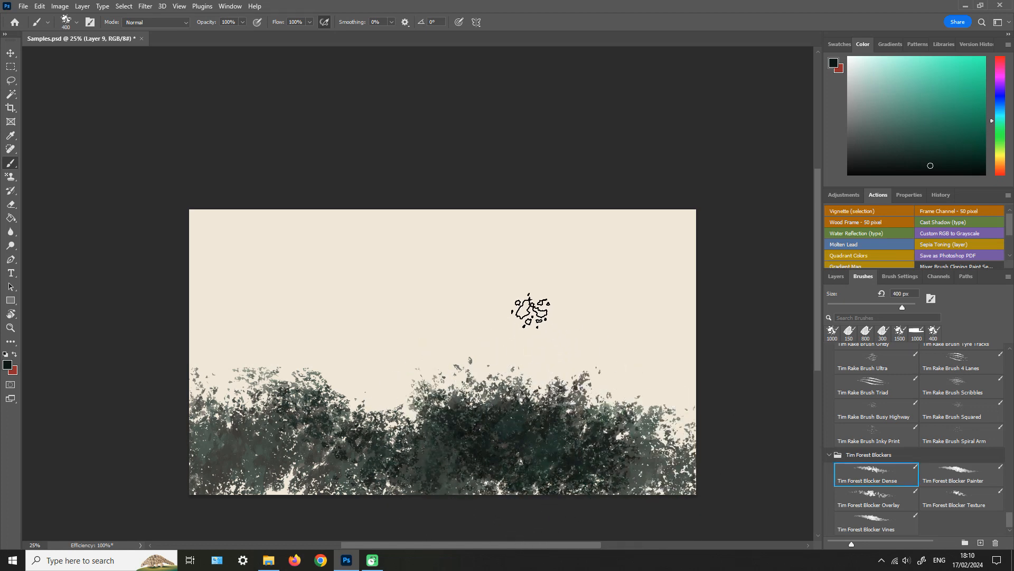
{"action": "left_click_drag", "start_coordinate": [381, 346], "coordinate": [505, 238]}
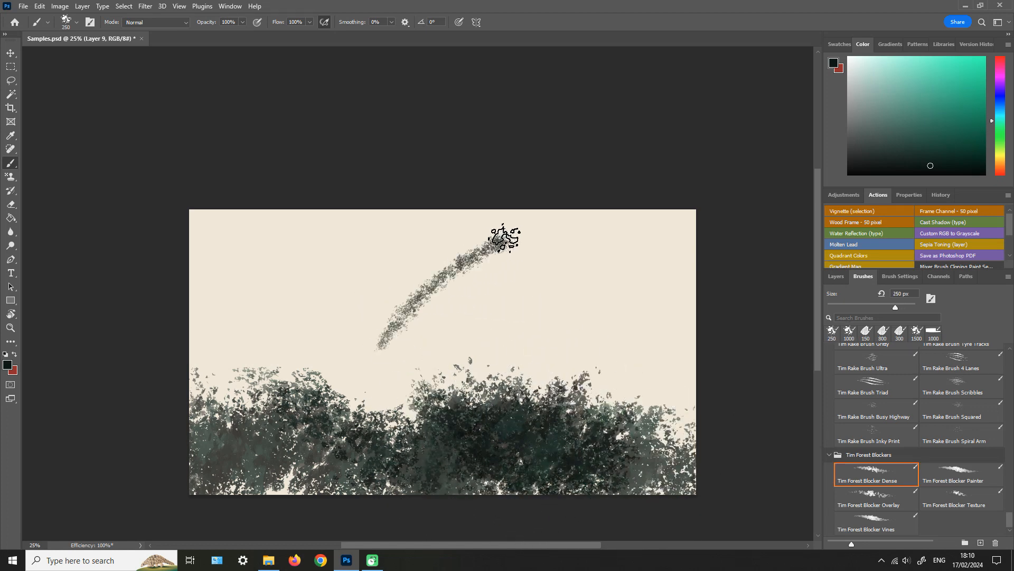
- Layer several overlapping 250 px strokes beneath the long diagonal stroke to build a short, dense dark foliage patch
{"action": "key", "text": "z"}
{"action": "left_click", "coordinate": [430, 304]}
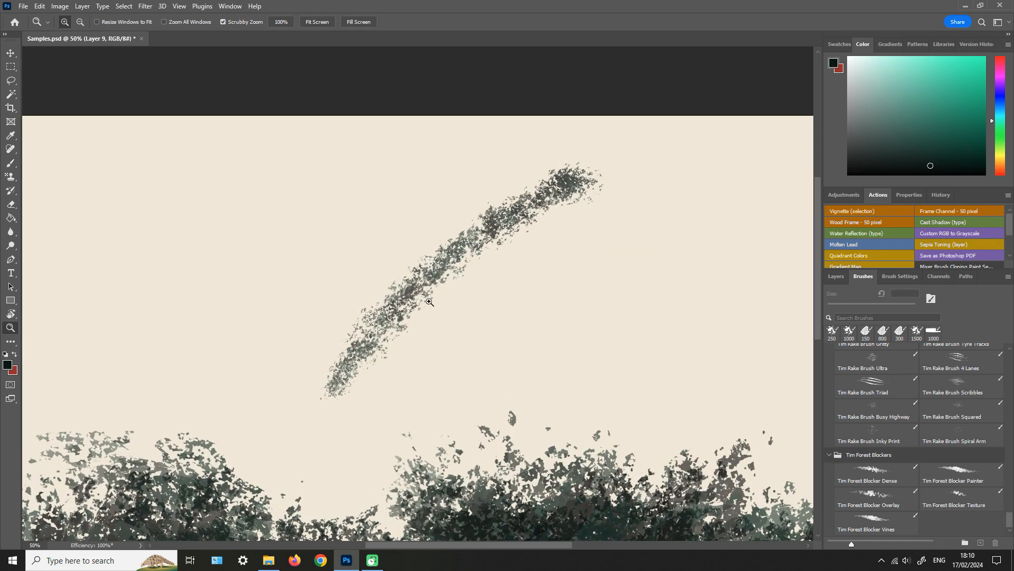
{"action": "left_click", "coordinate": [431, 296]}
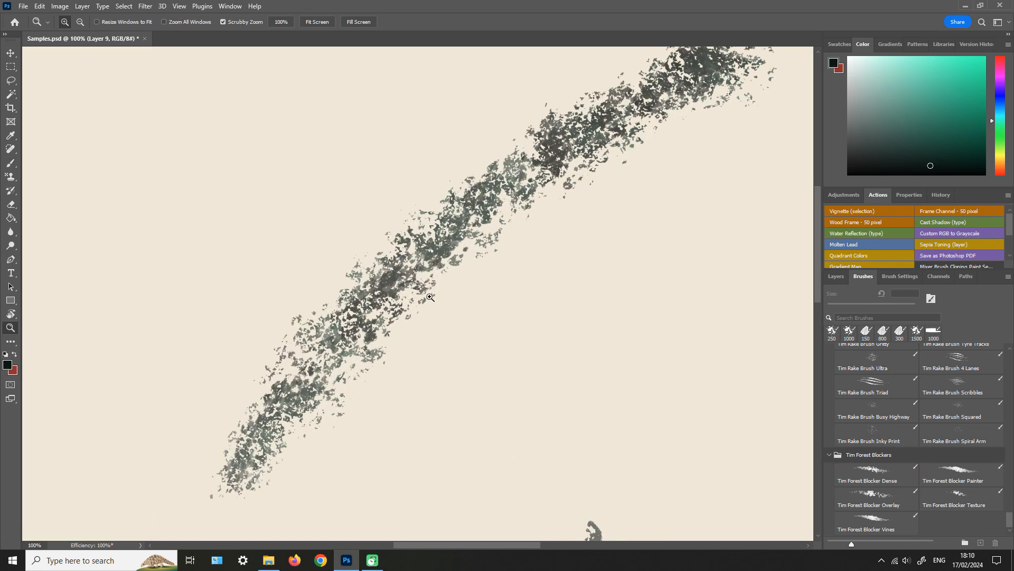
{"action": "key", "text": "b"}
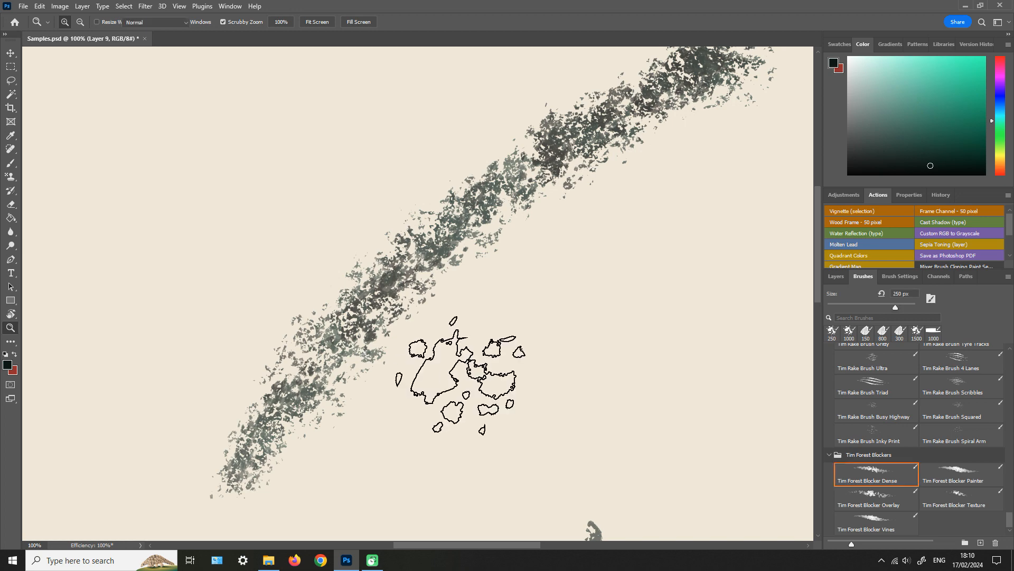
{"action": "mouse_move", "coordinate": [462, 454]}
{"action": "left_mouse_down"}
{"action": "mouse_move", "coordinate": [543, 315]}
{"action": "mouse_move", "coordinate": [517, 357]}
{"action": "left_mouse_up"}
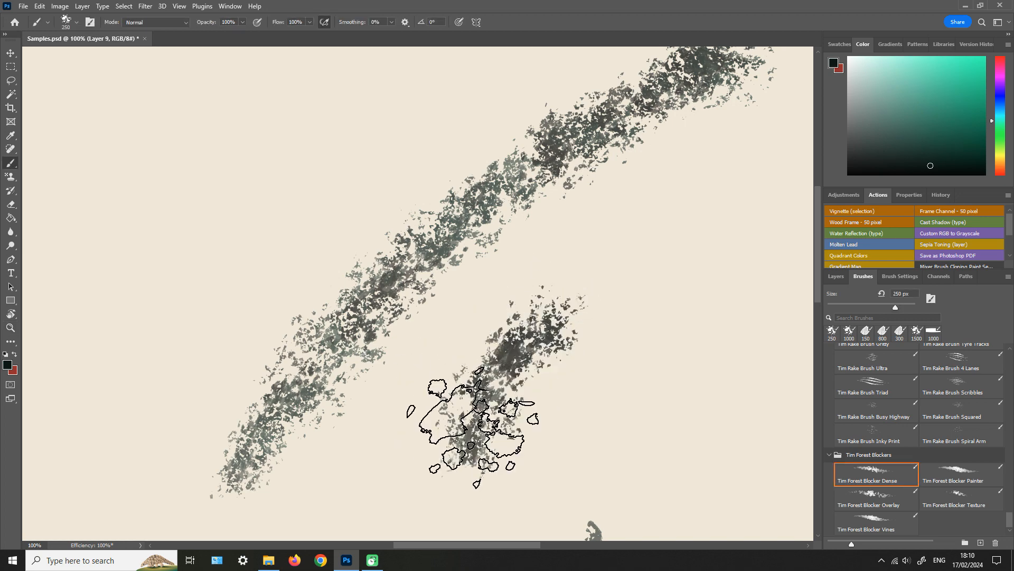
{"action": "left_click_drag", "start_coordinate": [473, 426], "coordinate": [555, 315]}
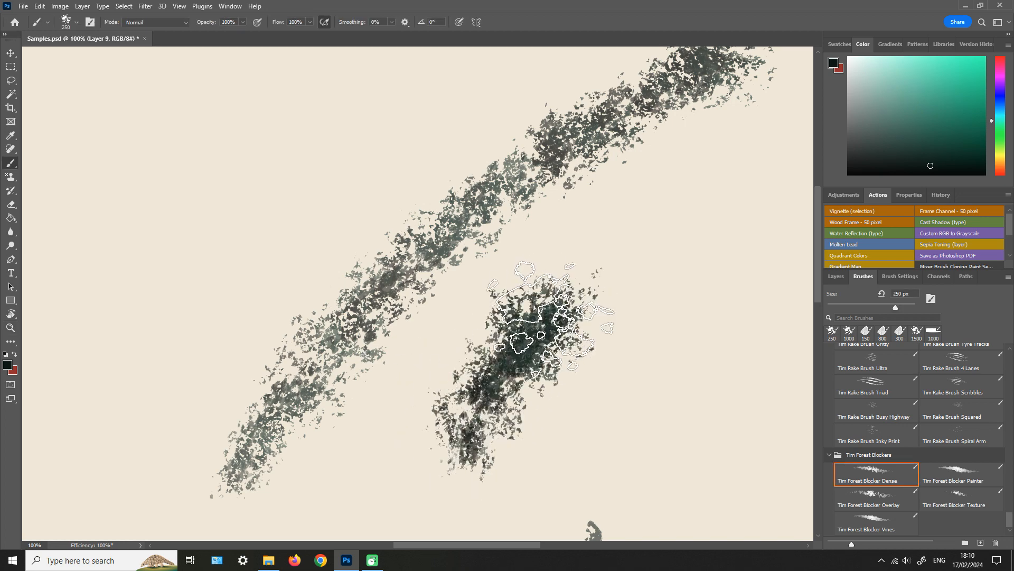
{"action": "left_click_drag", "start_coordinate": [458, 446], "coordinate": [568, 300]}
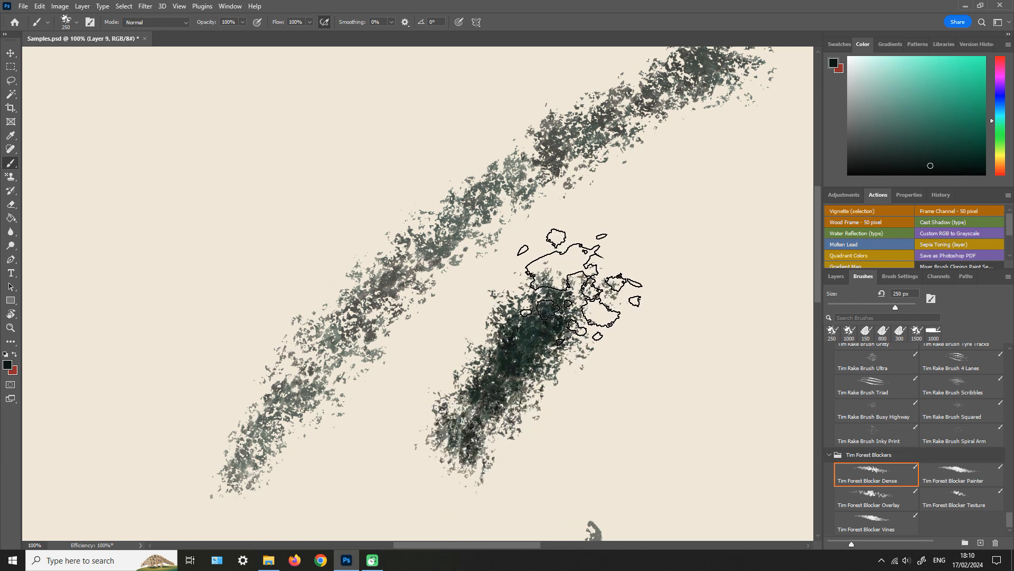
{"action": "left_click_drag", "start_coordinate": [452, 446], "coordinate": [587, 288]}
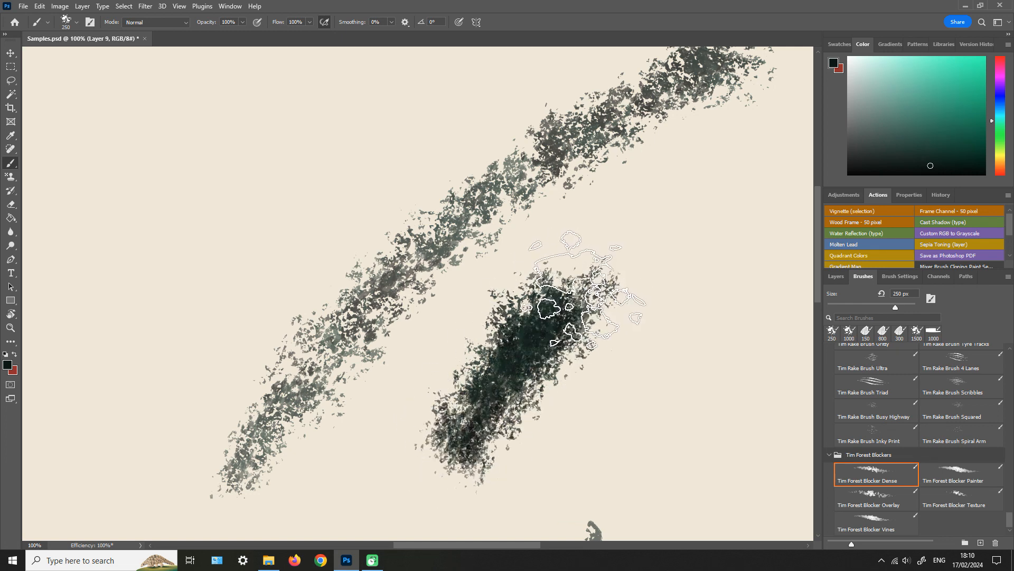
- Switch to the Tim Painter's Paradise brush at 175 px and paint a diagonal halftone dot stroke beside the dense foliage patch
{"action": "left_click_drag", "start_coordinate": [1010, 520], "coordinate": [1008, 485]}
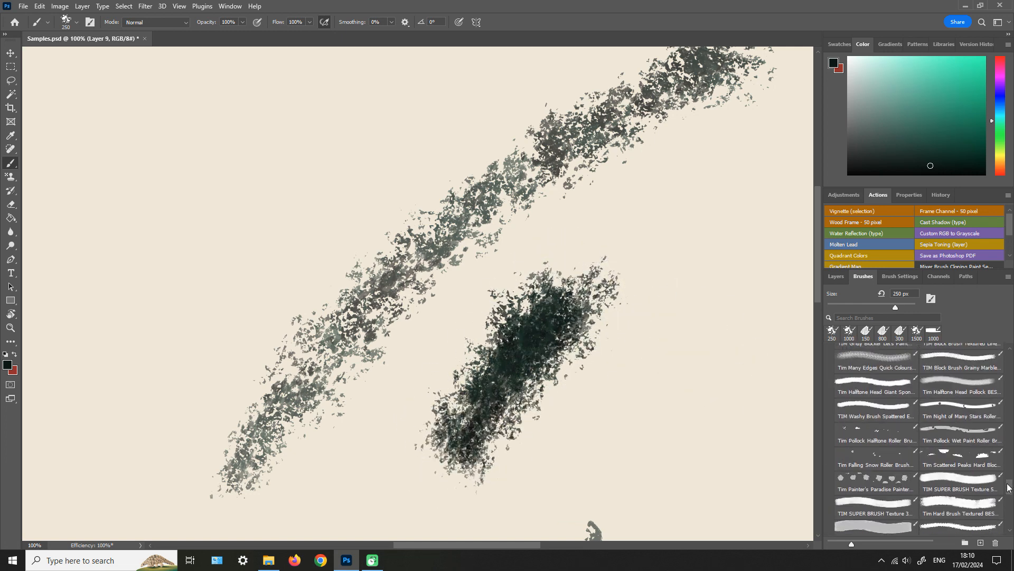
{"action": "left_click", "coordinate": [873, 482]}
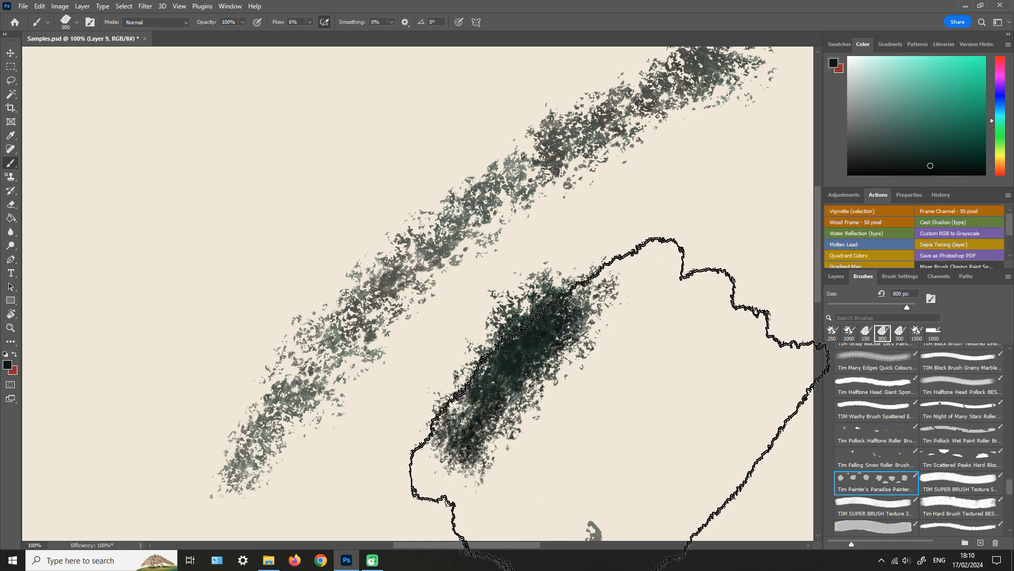
{"action": "key", "text": "bracketleft"}
{"action": "key", "text": "bracketleft"}
{"action": "key", "text": "bracketleft"}
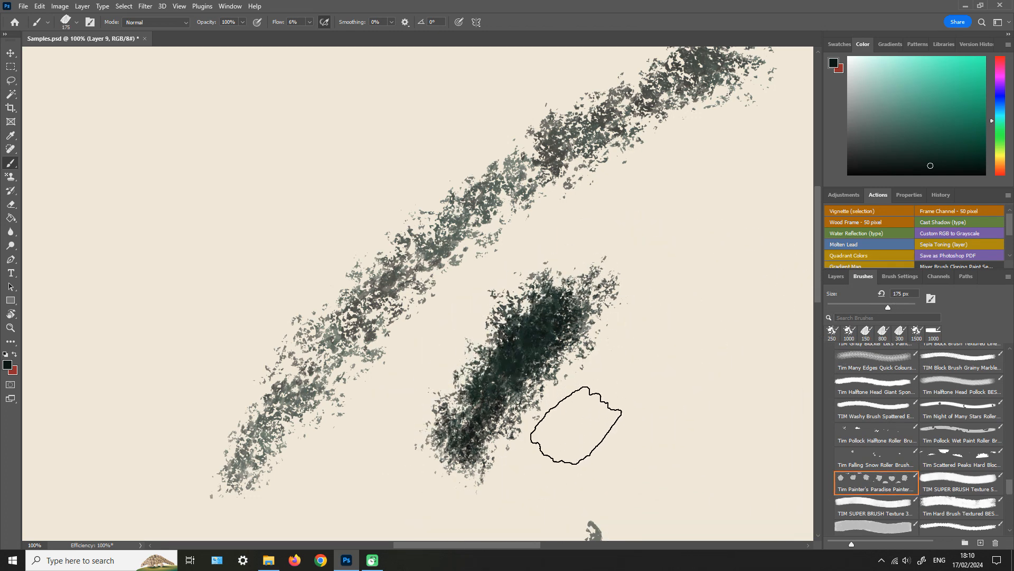
{"action": "mouse_move", "coordinate": [585, 430]}
{"action": "left_mouse_down"}
{"action": "mouse_move", "coordinate": [686, 335]}
{"action": "mouse_move", "coordinate": [586, 445]}
{"action": "mouse_move", "coordinate": [678, 341]}
{"action": "mouse_move", "coordinate": [625, 385]}
{"action": "mouse_move", "coordinate": [580, 442]}
{"action": "mouse_move", "coordinate": [681, 339]}
{"action": "left_mouse_up"}
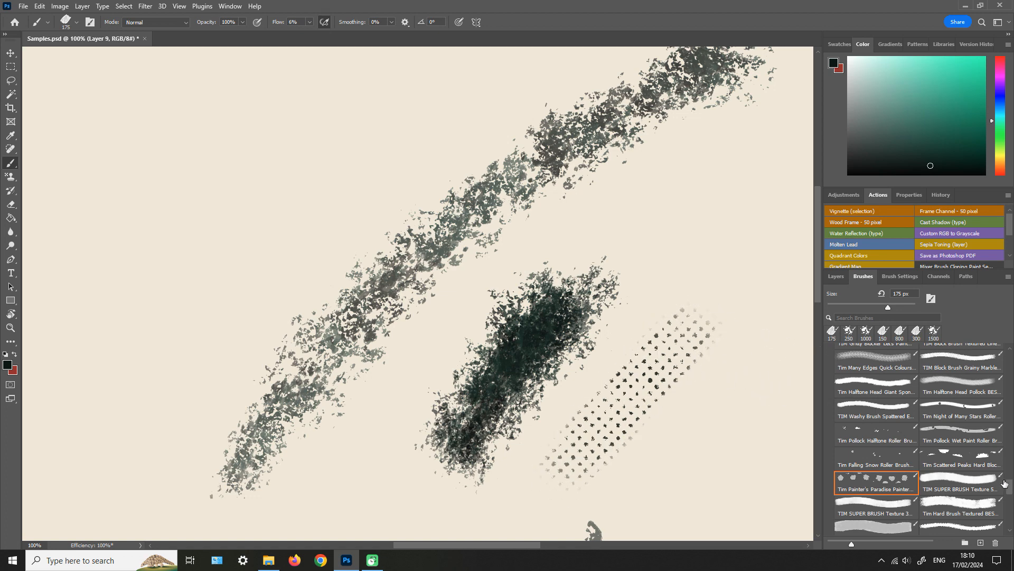
- Switch to the Tim Forest Blocker Dense brush at 1100 px and paint dark green foliage over the existing mass, building it higher
{"action": "left_click_drag", "start_coordinate": [1009, 486], "coordinate": [1011, 523]}
{"action": "left_click", "coordinate": [875, 482]}
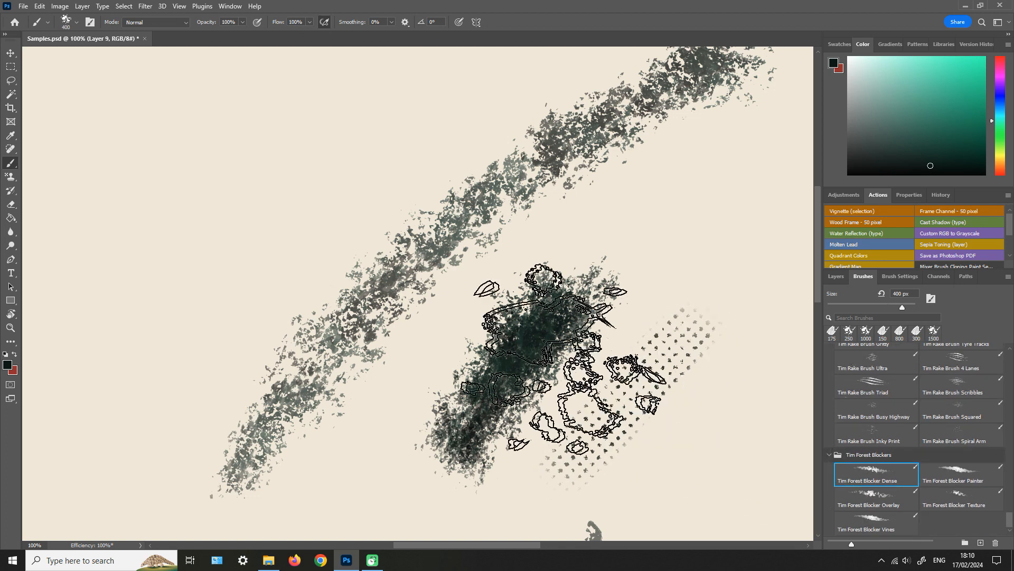
{"action": "key", "text": "z"}
{"action": "left_click", "coordinate": [446, 355], "text": "alt"}
{"action": "left_click", "coordinate": [452, 335], "text": "alt"}
{"action": "left_click", "coordinate": [451, 336], "text": "alt"}
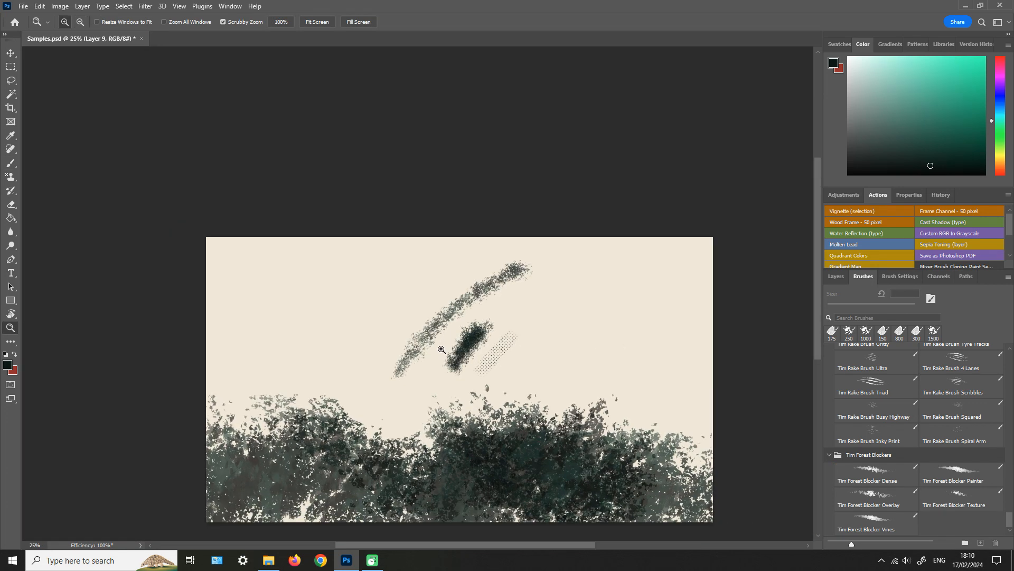
{"action": "left_click_drag", "start_coordinate": [555, 501], "coordinate": [547, 455]}
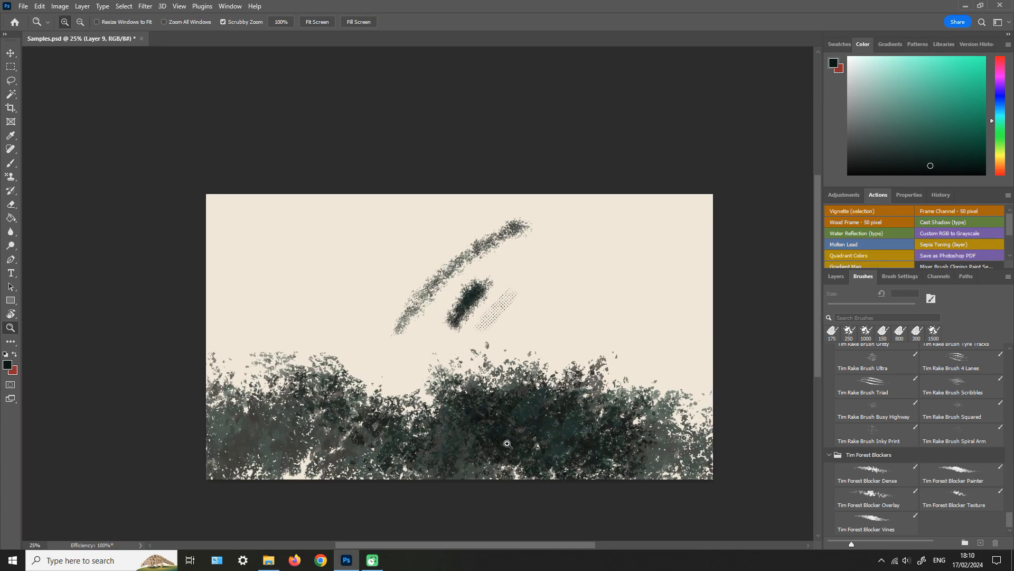
{"action": "key", "text": "b"}
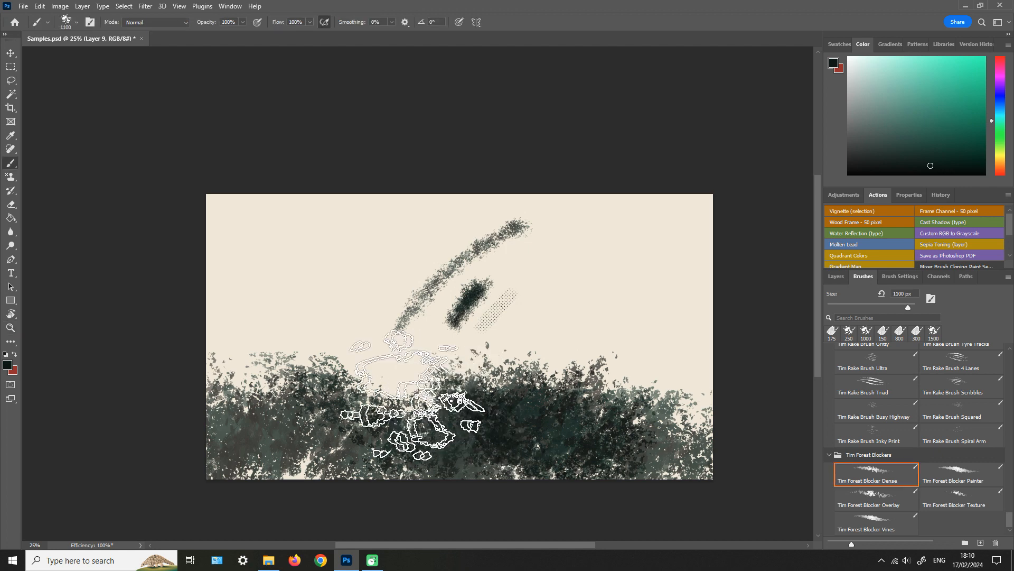
{"action": "mouse_move", "coordinate": [412, 396]}
{"action": "left_mouse_down"}
{"action": "mouse_move", "coordinate": [253, 354]}
{"action": "mouse_move", "coordinate": [525, 362]}
{"action": "mouse_move", "coordinate": [607, 380]}
{"action": "left_mouse_up"}
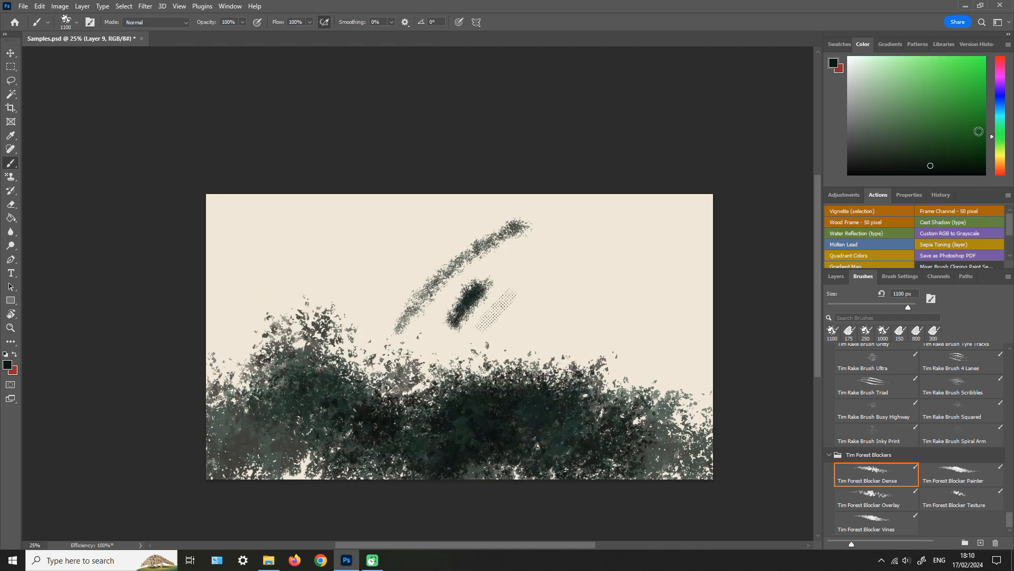
- Paint a light green foliage band above the dark mass and cover the sky with pale yellow-green texture
{"action": "left_click", "coordinate": [912, 93]}
{"action": "mouse_move", "coordinate": [306, 344]}
{"action": "left_mouse_down"}
{"action": "mouse_move", "coordinate": [328, 319]}
{"action": "mouse_move", "coordinate": [258, 299]}
{"action": "mouse_move", "coordinate": [418, 322]}
{"action": "mouse_move", "coordinate": [487, 319]}
{"action": "mouse_move", "coordinate": [527, 345]}
{"action": "mouse_move", "coordinate": [600, 323]}
{"action": "mouse_move", "coordinate": [691, 328]}
{"action": "left_mouse_up"}
{"action": "left_click", "coordinate": [999, 151]}
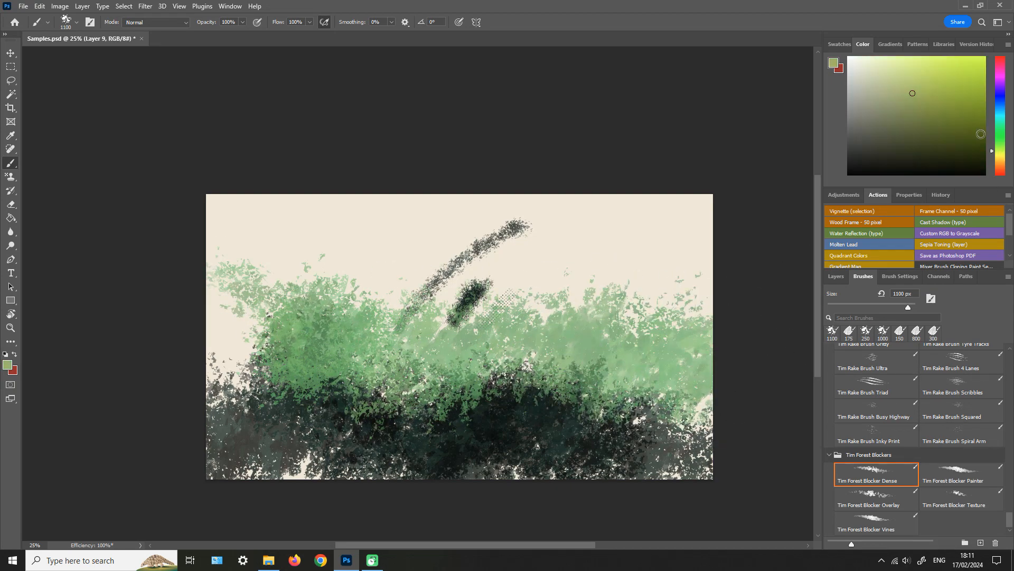
{"action": "left_click", "coordinate": [891, 61]}
{"action": "mouse_move", "coordinate": [317, 264]}
{"action": "left_mouse_down"}
{"action": "mouse_move", "coordinate": [243, 283]}
{"action": "mouse_move", "coordinate": [246, 217]}
{"action": "mouse_move", "coordinate": [405, 248]}
{"action": "mouse_move", "coordinate": [617, 313]}
{"action": "mouse_move", "coordinate": [654, 310]}
{"action": "mouse_move", "coordinate": [611, 251]}
{"action": "mouse_move", "coordinate": [567, 238]}
{"action": "mouse_move", "coordinate": [398, 294]}
{"action": "mouse_move", "coordinate": [267, 288]}
{"action": "mouse_move", "coordinate": [297, 310]}
{"action": "mouse_move", "coordinate": [276, 293]}
{"action": "left_mouse_up"}
- Sample green and grey tones from the painting and blend them over the middle foliage and the lower-left dark mass
{"action": "left_click", "coordinate": [319, 372], "text": "alt"}
{"action": "mouse_move", "coordinate": [284, 356]}
{"action": "left_mouse_down"}
{"action": "mouse_move", "coordinate": [236, 337]}
{"action": "mouse_move", "coordinate": [254, 311]}
{"action": "mouse_move", "coordinate": [361, 354]}
{"action": "mouse_move", "coordinate": [468, 336]}
{"action": "left_mouse_up"}
{"action": "left_click", "coordinate": [319, 441], "text": "alt"}
{"action": "mouse_move", "coordinate": [334, 372]}
{"action": "left_mouse_down"}
{"action": "mouse_move", "coordinate": [281, 392]}
{"action": "mouse_move", "coordinate": [321, 441]}
{"action": "mouse_move", "coordinate": [382, 458]}
{"action": "mouse_move", "coordinate": [477, 417]}
{"action": "mouse_move", "coordinate": [600, 407]}
{"action": "left_mouse_up"}
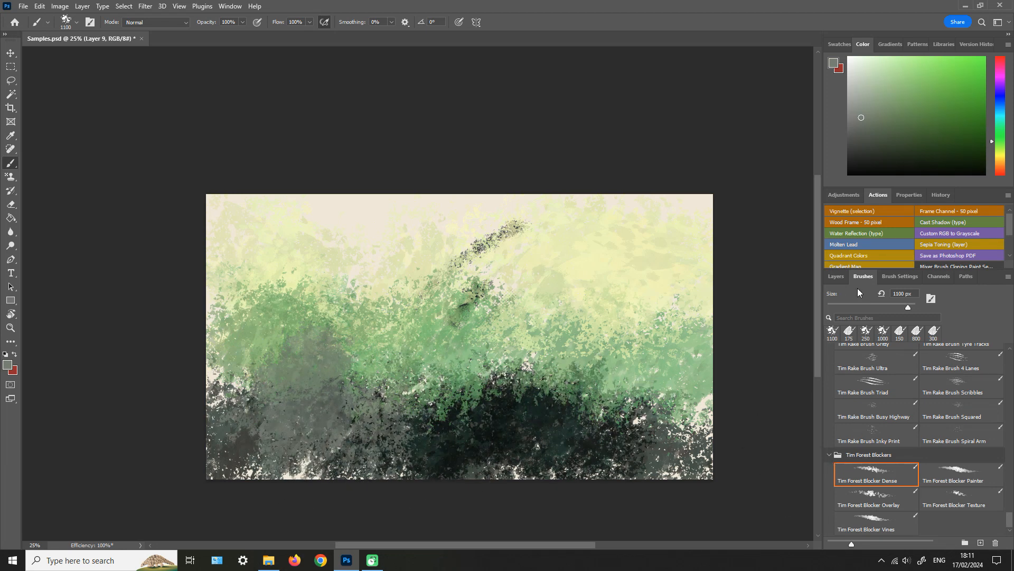
- Turn off Transfer for the brush, enlarge it to 1400 px and paint solid grey strokes over the lower-left foliage
{"action": "left_click", "coordinate": [900, 276]}
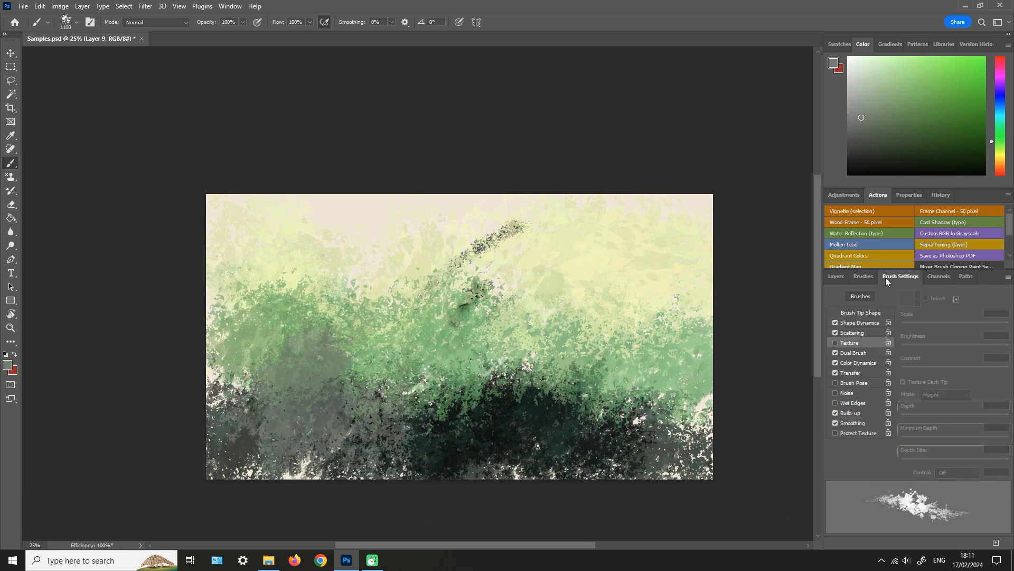
{"action": "left_click", "coordinate": [836, 373]}
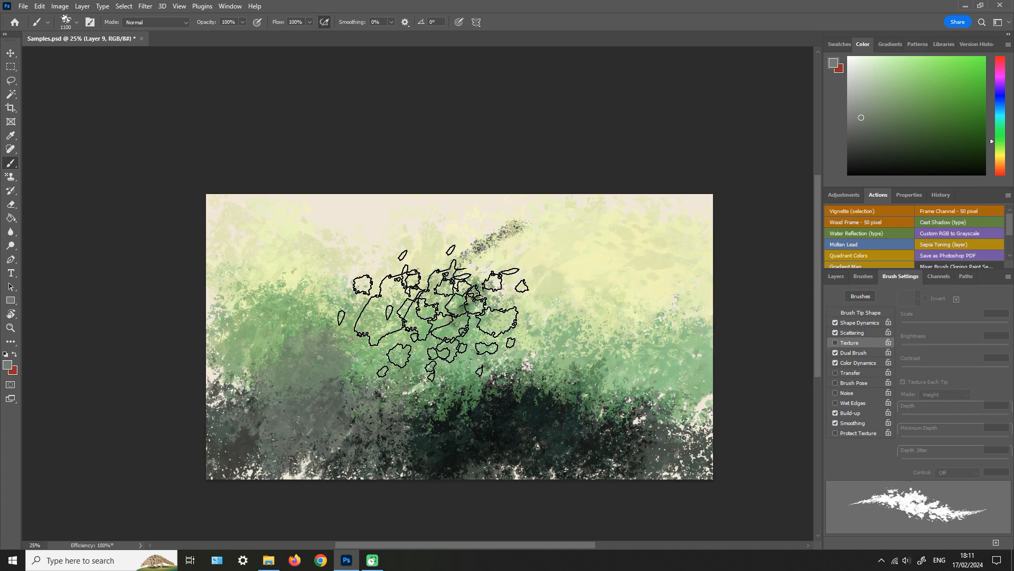
{"action": "key", "text": "bracketright"}
{"action": "key", "text": "bracketright"}
{"action": "key", "text": "bracketright"}
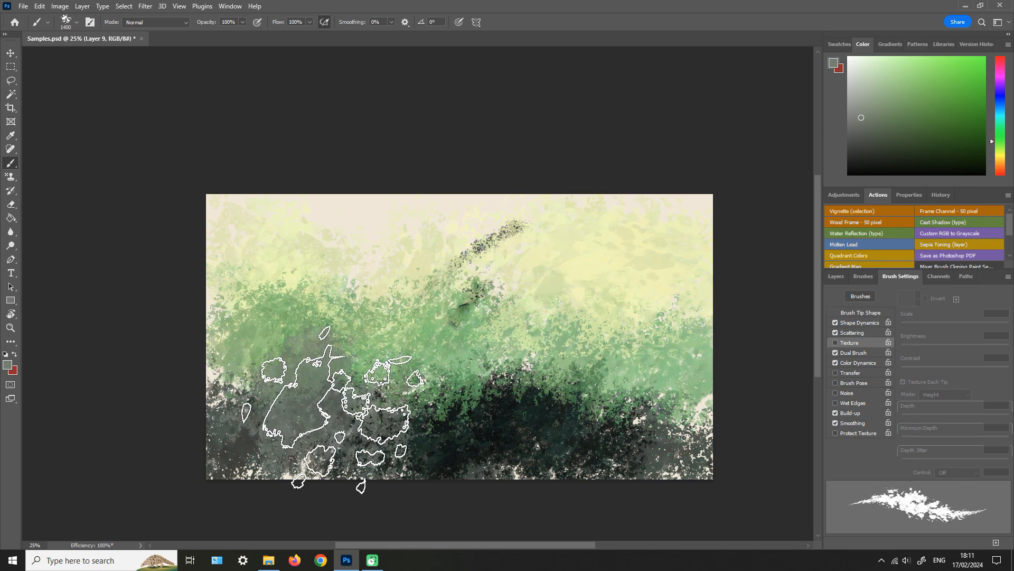
{"action": "left_click_drag", "start_coordinate": [343, 409], "coordinate": [444, 385]}
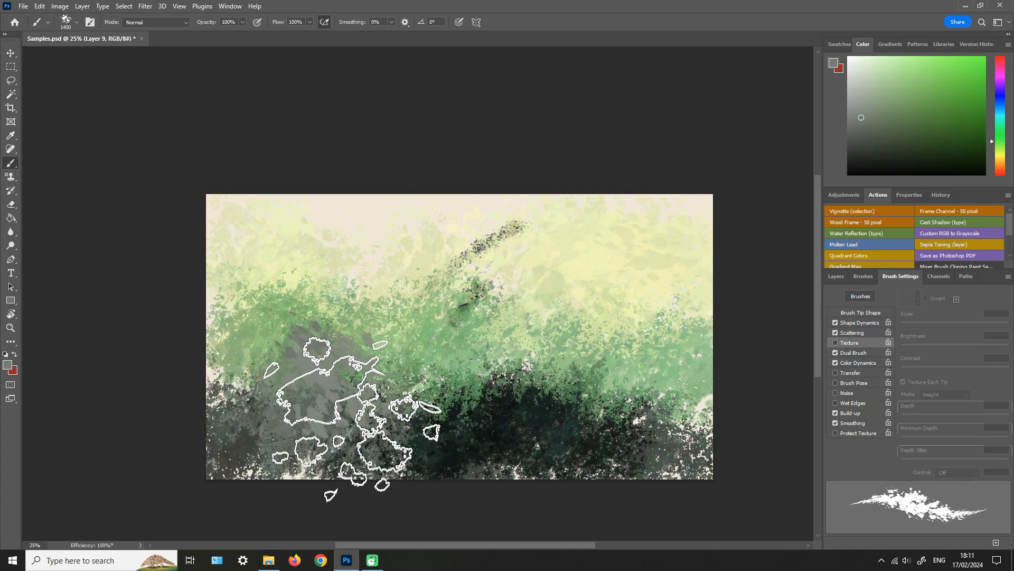
- Examine the texture of the solid grey strokes up close and within the whole painting
{"action": "key", "text": "z"}
{"action": "left_click", "coordinate": [327, 374]}
{"action": "left_click", "coordinate": [327, 375]}
{"action": "left_click", "coordinate": [329, 378]}
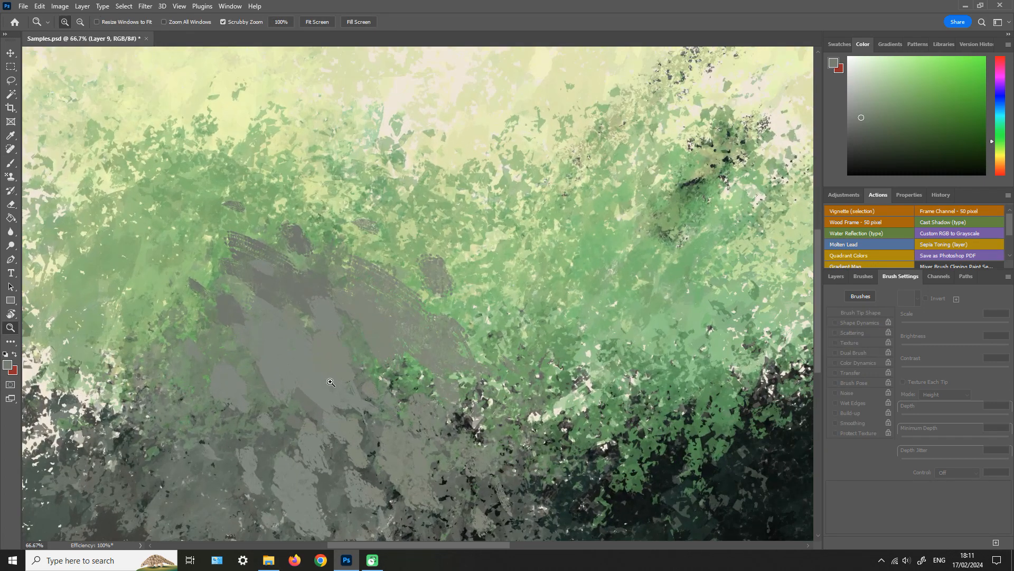
{"action": "left_click", "coordinate": [338, 398], "text": "alt"}
{"action": "left_click", "coordinate": [339, 395], "text": "alt"}
{"action": "left_click", "coordinate": [342, 388], "text": "alt"}
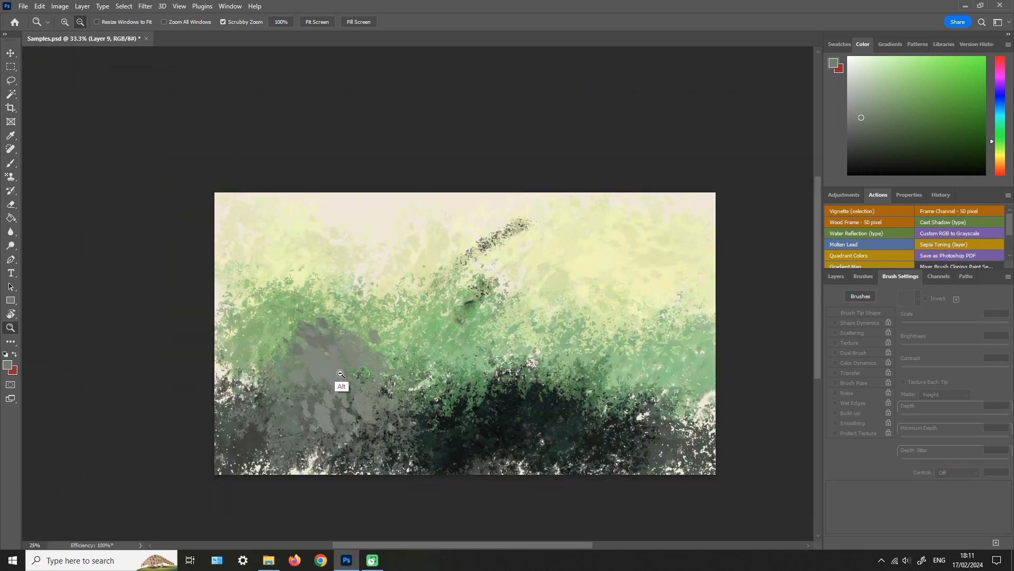
{"action": "left_click", "coordinate": [343, 386], "text": "alt"}
- Paint opaque black strokes with the 1400 px brush across the lower half of the canvas
{"action": "left_click", "coordinate": [344, 386]}
{"action": "left_click", "coordinate": [344, 386]}
{"action": "left_click", "coordinate": [345, 385]}
{"action": "key", "text": "b"}
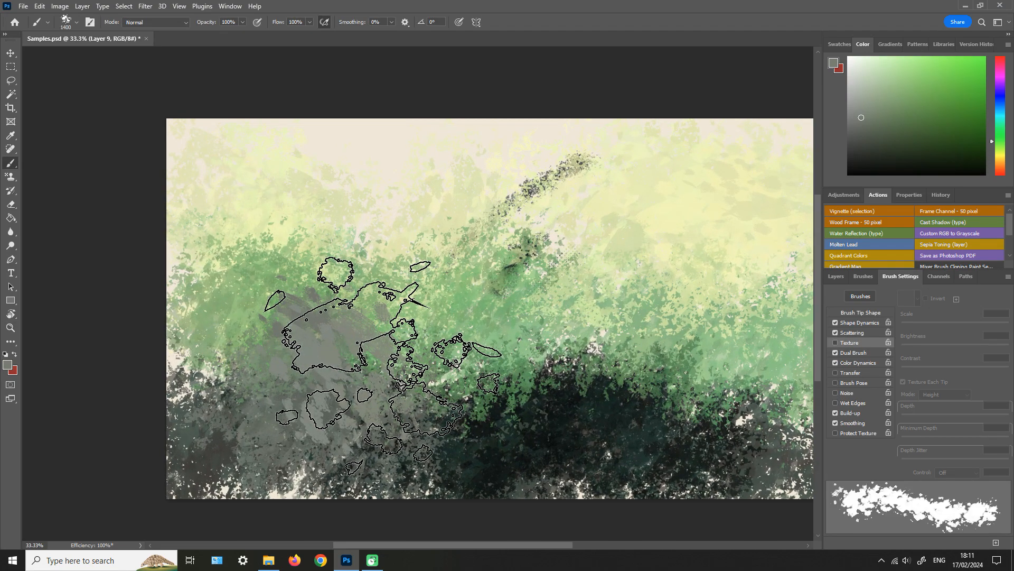
{"action": "left_click_drag", "start_coordinate": [393, 422], "coordinate": [456, 365]}
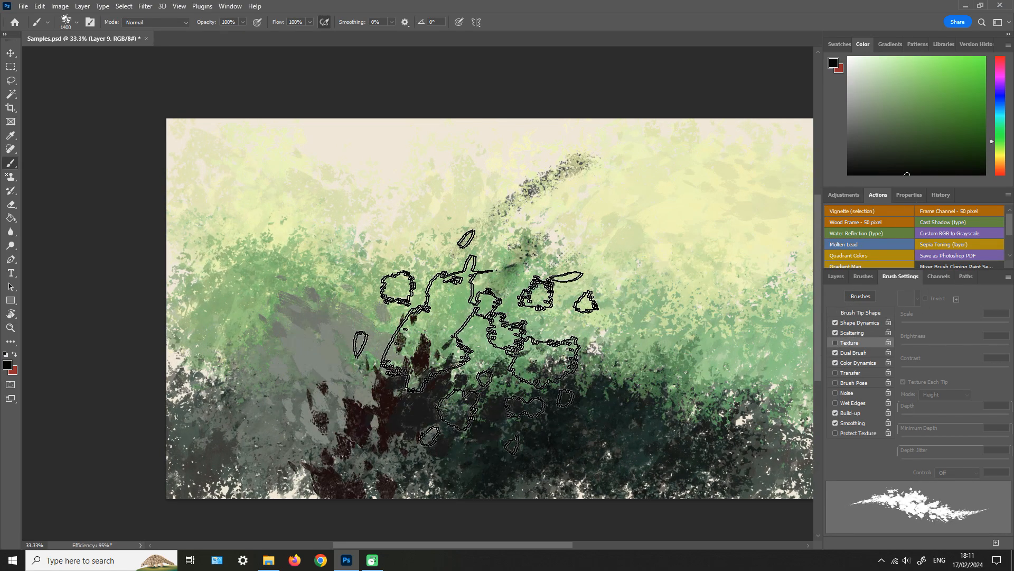
{"action": "key", "text": "z"}
{"action": "left_click", "coordinate": [460, 362], "text": "alt"}
{"action": "scroll", "coordinate": [476, 361], "scroll_direction": "right", "scroll_amount": 5}
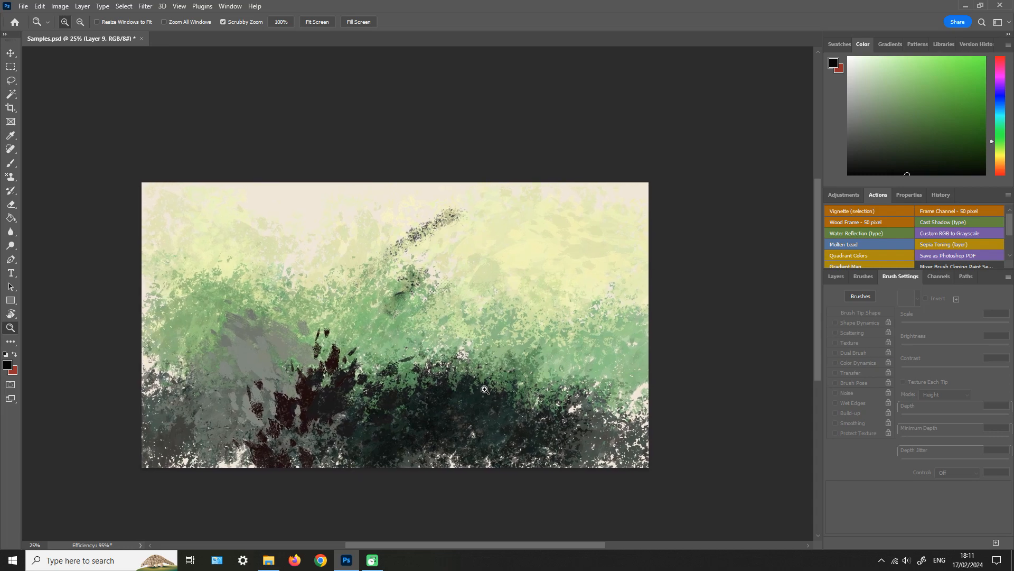
{"action": "key", "text": "b"}
{"action": "mouse_move", "coordinate": [203, 420]}
{"action": "left_mouse_down"}
{"action": "mouse_move", "coordinate": [309, 396]}
{"action": "mouse_move", "coordinate": [395, 399]}
{"action": "mouse_move", "coordinate": [558, 415]}
{"action": "mouse_move", "coordinate": [598, 434]}
{"action": "mouse_move", "coordinate": [552, 363]}
{"action": "mouse_move", "coordinate": [319, 360]}
{"action": "mouse_move", "coordinate": [309, 348]}
{"action": "mouse_move", "coordinate": [436, 395]}
{"action": "left_mouse_up"}
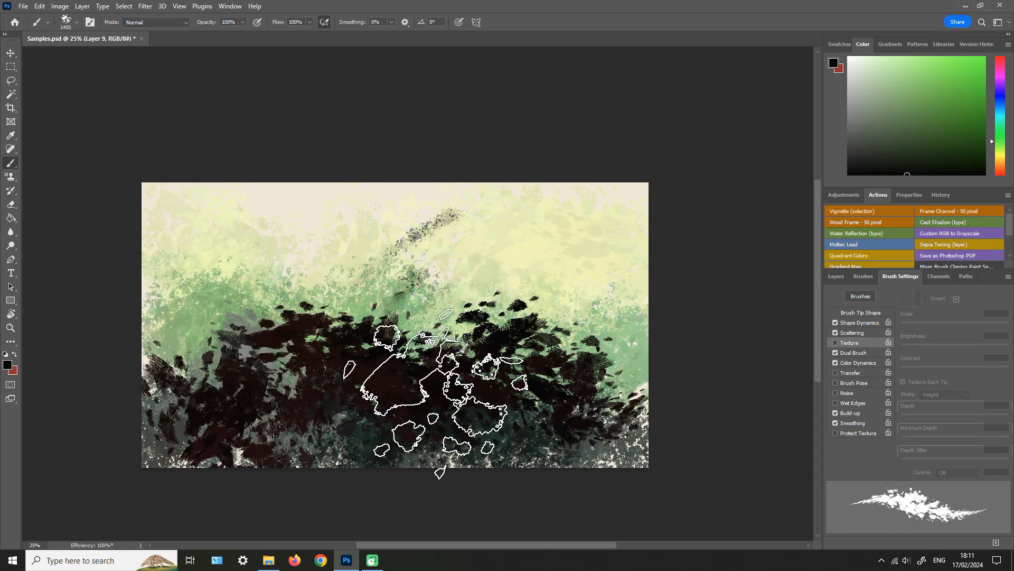
- Paint sampled light green over the black mass, re-enable Transfer and blend muted olive foliage across it
{"action": "left_click", "coordinate": [439, 316], "text": "alt"}
{"action": "mouse_move", "coordinate": [440, 316]}
{"action": "left_mouse_down"}
{"action": "mouse_move", "coordinate": [351, 306]}
{"action": "mouse_move", "coordinate": [393, 375]}
{"action": "left_mouse_up"}
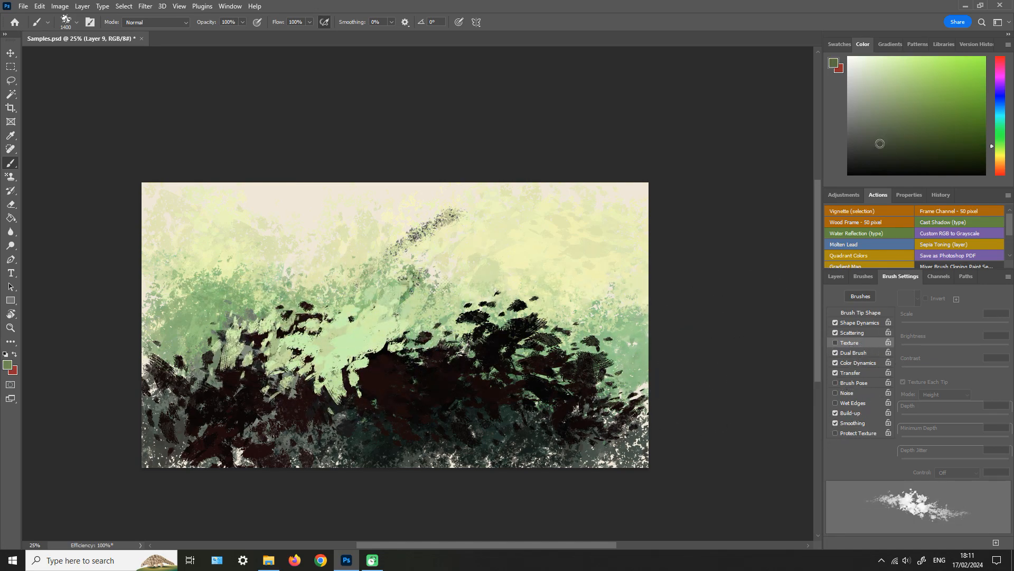
{"action": "mouse_move", "coordinate": [370, 349]}
{"action": "left_mouse_down"}
{"action": "mouse_move", "coordinate": [314, 356]}
{"action": "mouse_move", "coordinate": [383, 312]}
{"action": "mouse_move", "coordinate": [336, 369]}
{"action": "mouse_move", "coordinate": [365, 380]}
{"action": "mouse_move", "coordinate": [195, 347]}
{"action": "mouse_move", "coordinate": [282, 364]}
{"action": "mouse_move", "coordinate": [405, 356]}
{"action": "mouse_move", "coordinate": [461, 336]}
{"action": "mouse_move", "coordinate": [579, 345]}
{"action": "left_mouse_up"}
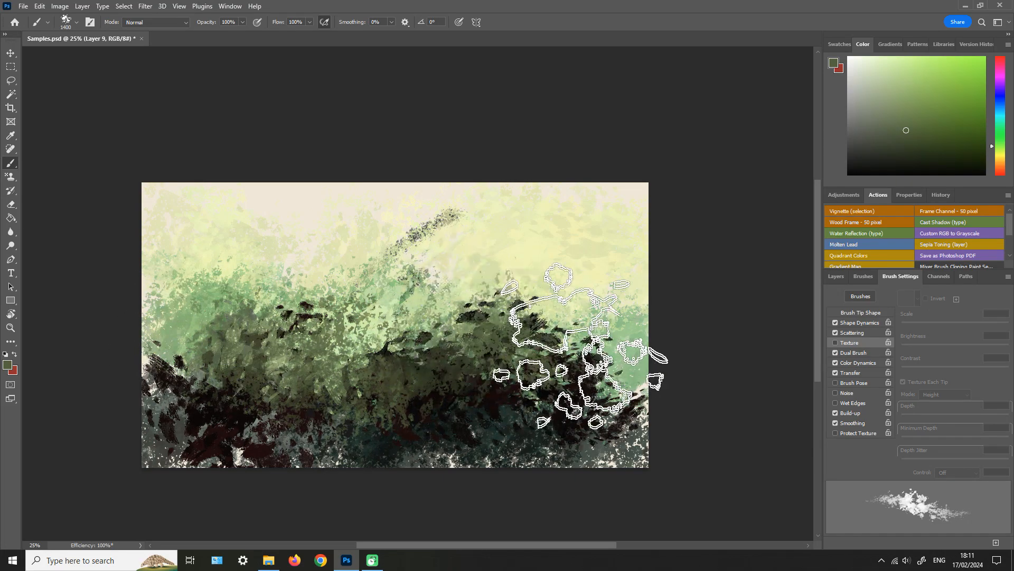
- Paint an olive tree shape rising on the canvas's right side and layer pale warm yellow texture across the sky
{"action": "left_click", "coordinate": [862, 276]}
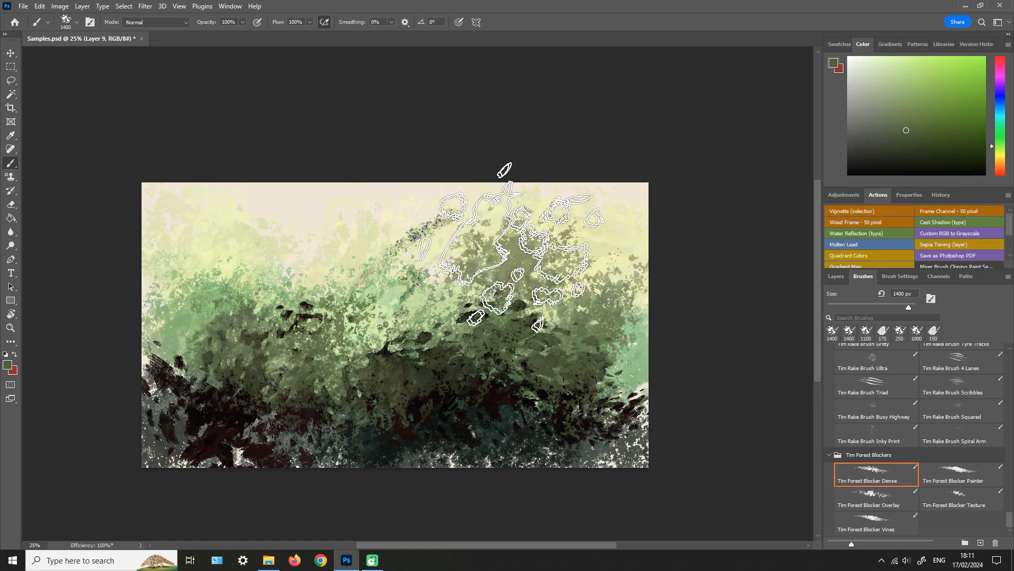
{"action": "key", "text": "alt"}
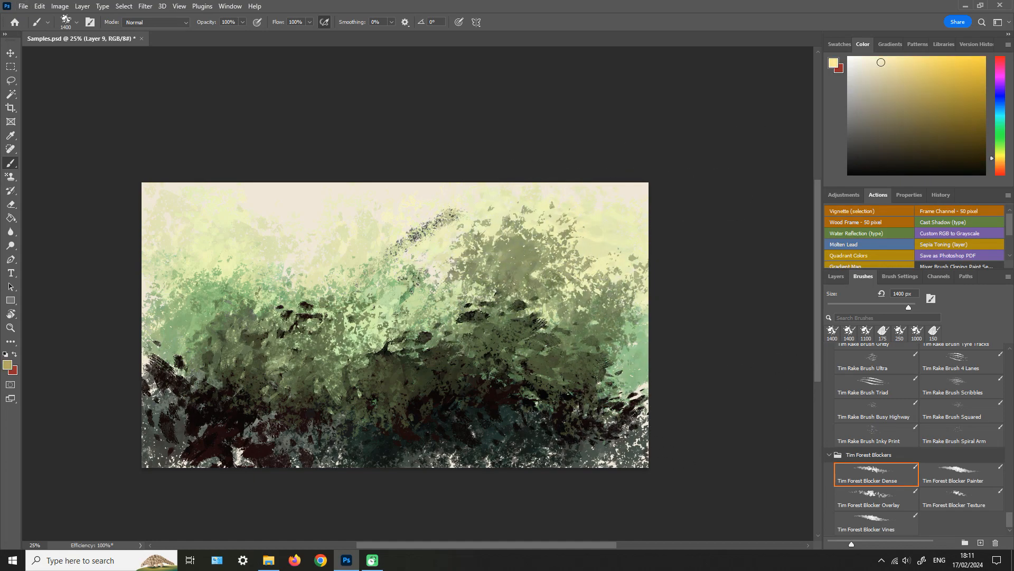
{"action": "mouse_move", "coordinate": [475, 220]}
{"action": "left_mouse_down"}
{"action": "mouse_move", "coordinate": [272, 227]}
{"action": "mouse_move", "coordinate": [588, 260]}
{"action": "mouse_move", "coordinate": [923, 375]}
{"action": "left_mouse_up"}
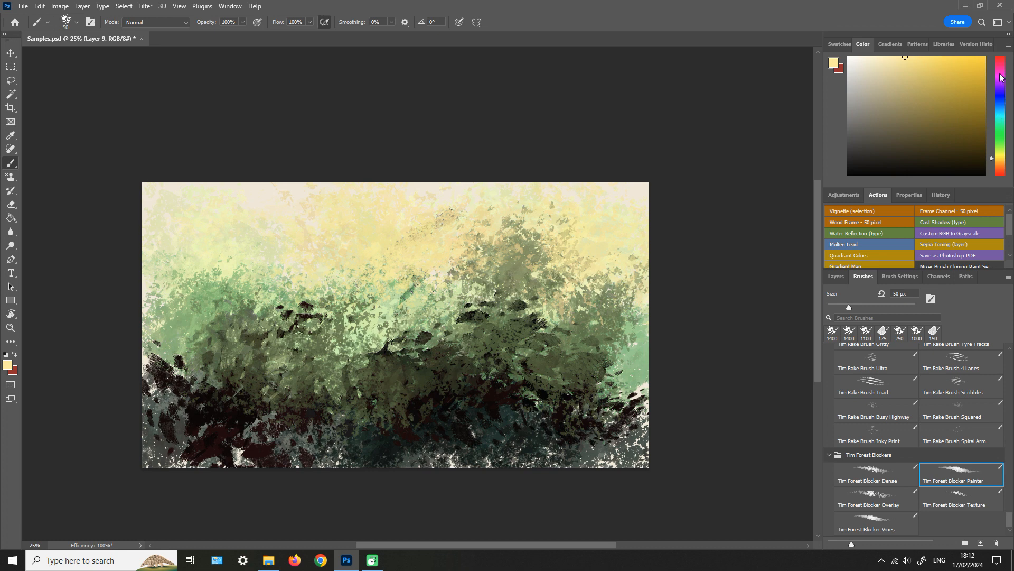
- Try a purple zigzag stroke across the sky and foliage with the Tim Forest Blocker Painter brush at 50 px
{"action": "left_click", "coordinate": [1001, 77]}
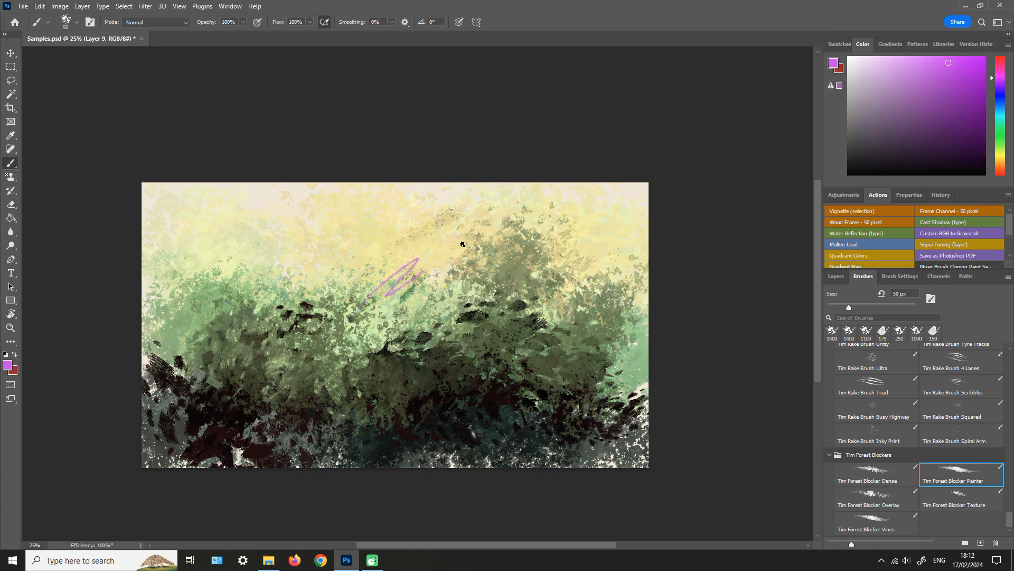
{"action": "key", "text": "z"}
{"action": "left_click", "coordinate": [560, 236]}
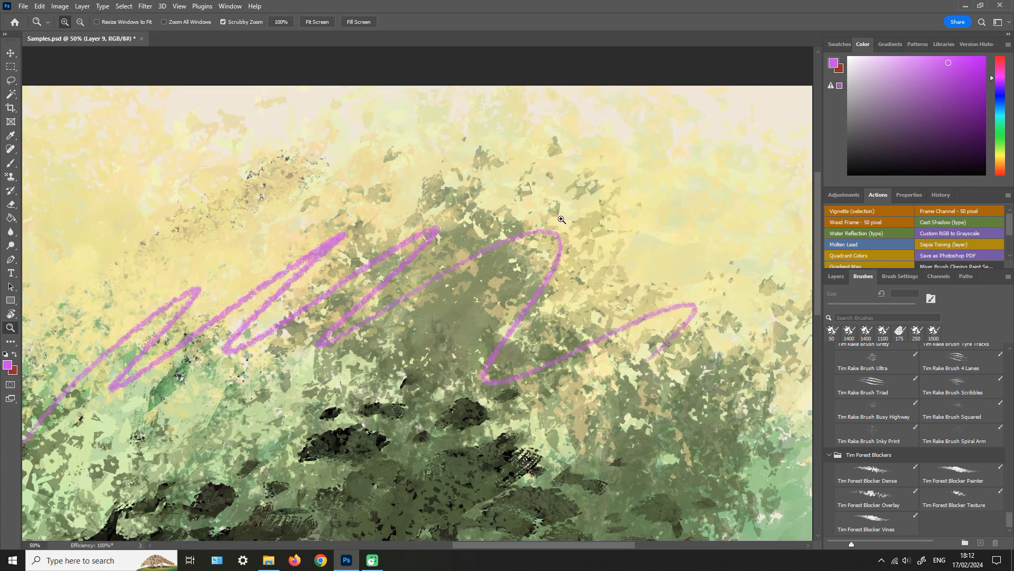
{"action": "key", "text": "b"}
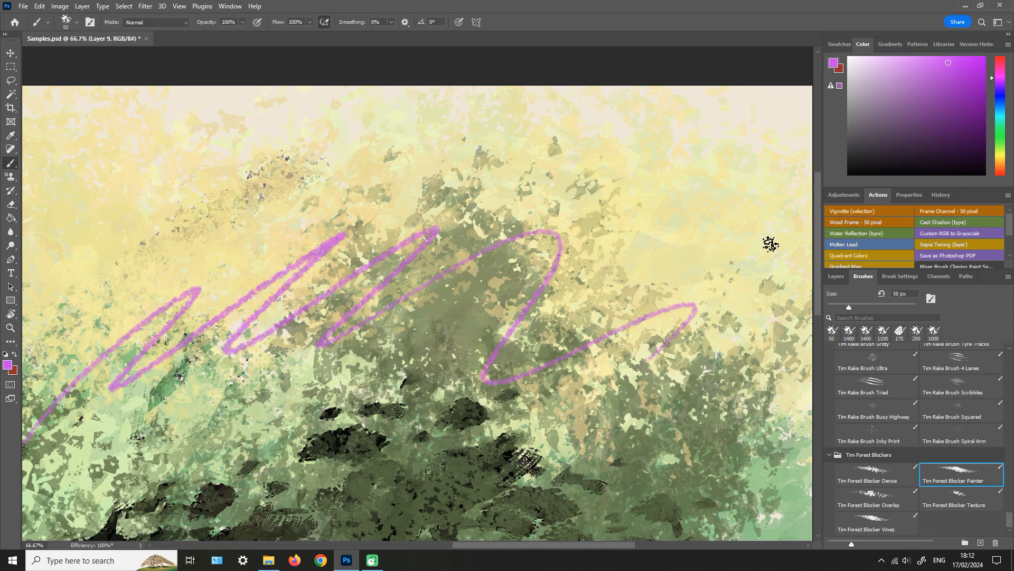
{"action": "key", "text": "ctrl+z"}
- Paint a near-black tree trunk with forked branches on the canvas's right side, enlarging the Painter brush to 150 px
{"action": "key", "text": "z"}
{"action": "left_click", "coordinate": [525, 354], "text": "alt"}
{"action": "left_click", "coordinate": [531, 344], "text": "alt"}
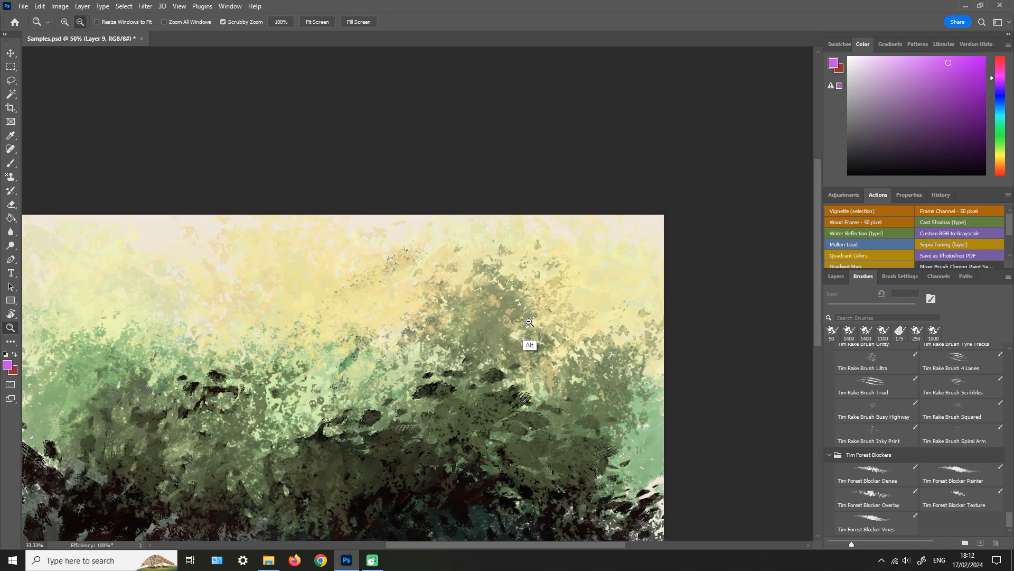
{"action": "left_click", "coordinate": [513, 335], "text": "alt"}
{"action": "key", "text": "b"}
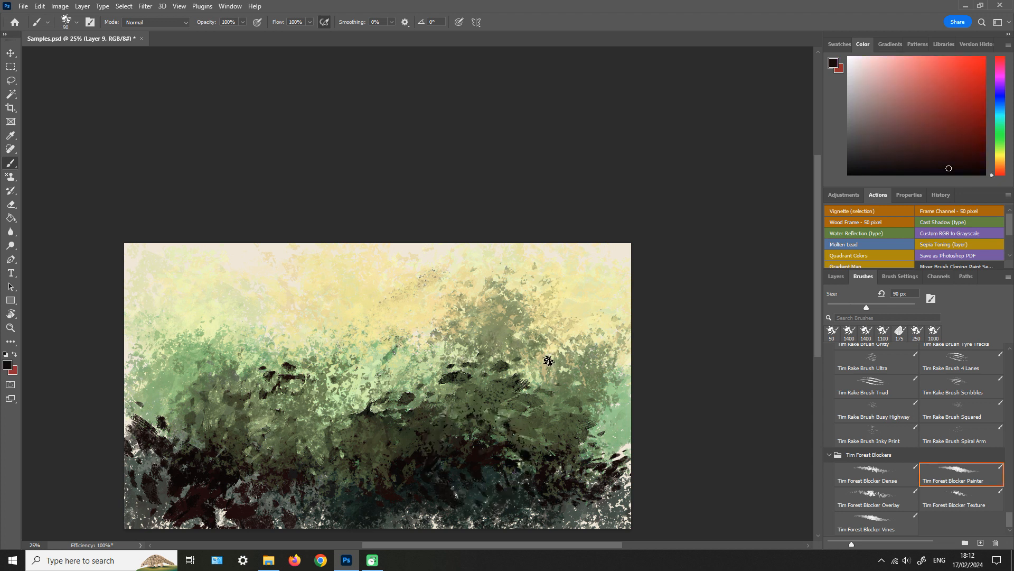
{"action": "left_click_drag", "start_coordinate": [534, 260], "coordinate": [552, 395]}
{"action": "mouse_move", "coordinate": [524, 270]}
{"action": "left_mouse_down"}
{"action": "mouse_move", "coordinate": [535, 286]}
{"action": "mouse_move", "coordinate": [544, 387]}
{"action": "left_mouse_up"}
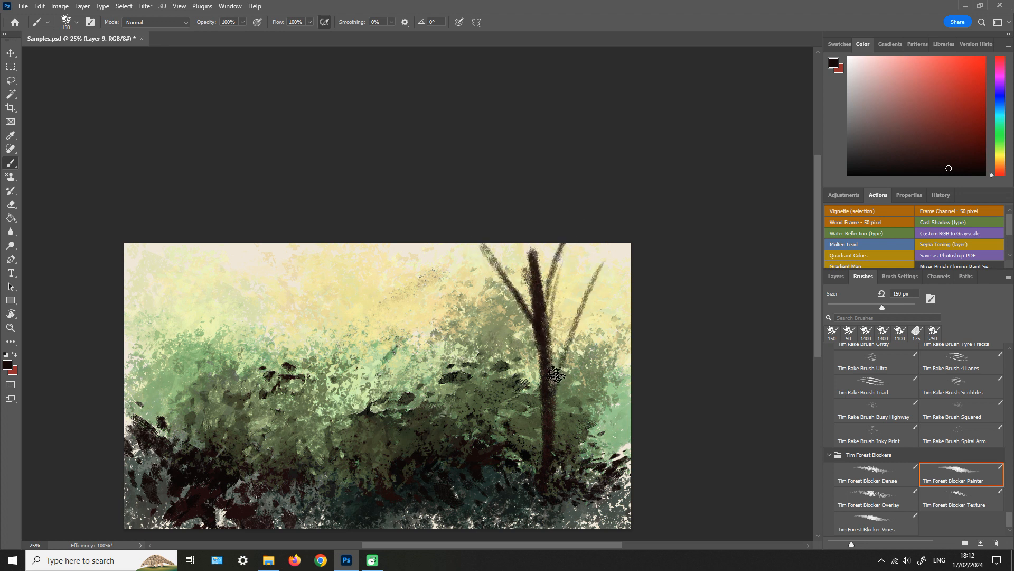
- Turn off Transfer, paint thin solid dark trunks on both sides of the main tree and thicken its trunk
{"action": "left_click", "coordinate": [900, 276]}
{"action": "left_click", "coordinate": [835, 372]}
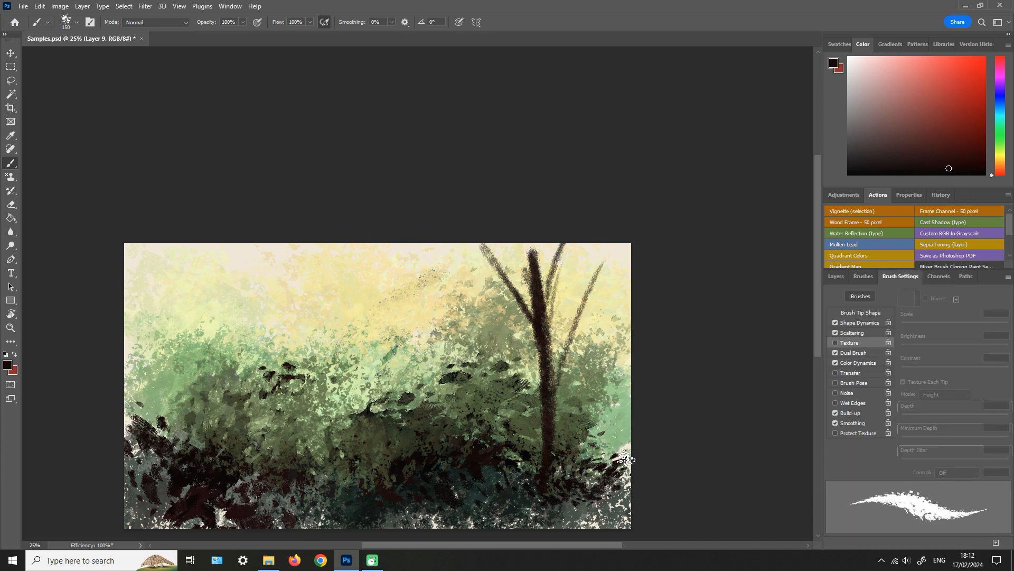
{"action": "left_click_drag", "start_coordinate": [594, 298], "coordinate": [588, 472]}
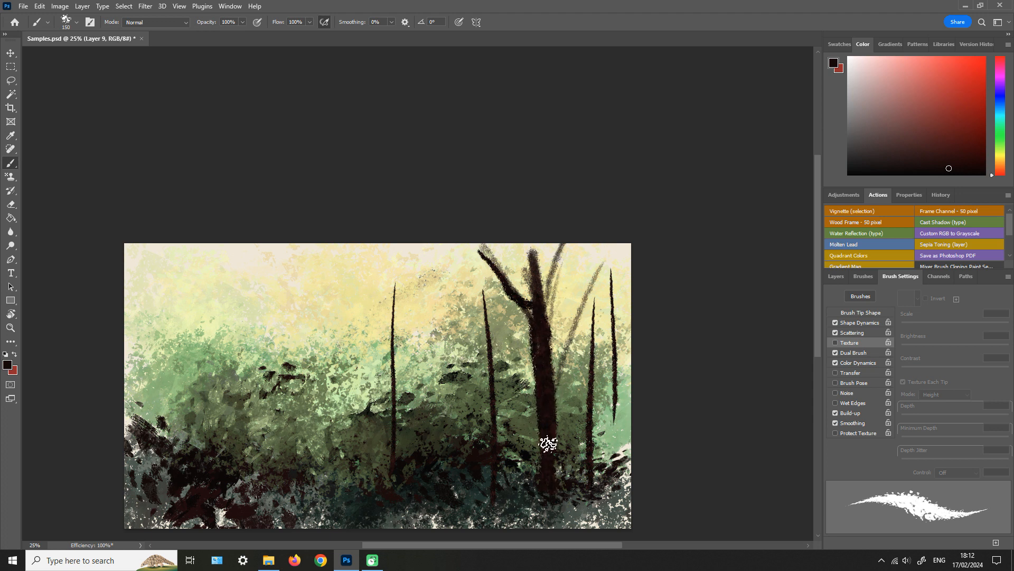
- Enlarge the Painter brush to 500 px and paint solid dark ground around the base of the trunks
{"action": "key", "text": "bracketright"}
{"action": "key", "text": "bracketright"}
{"action": "key", "text": "bracketright"}
{"action": "key", "text": "bracketright"}
{"action": "key", "text": "bracketright"}
{"action": "key", "text": "bracketright"}
{"action": "key", "text": "bracketright"}
{"action": "key", "text": "bracketright"}
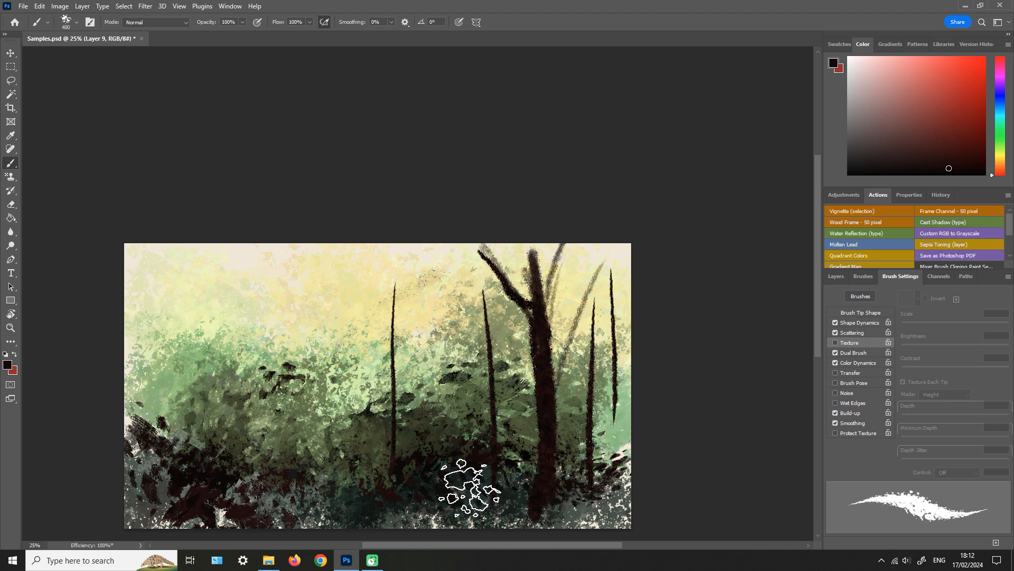
{"action": "mouse_move", "coordinate": [465, 482]}
{"action": "left_mouse_down"}
{"action": "mouse_move", "coordinate": [504, 477]}
{"action": "mouse_move", "coordinate": [534, 512]}
{"action": "mouse_move", "coordinate": [578, 488]}
{"action": "mouse_move", "coordinate": [618, 489]}
{"action": "left_mouse_up"}
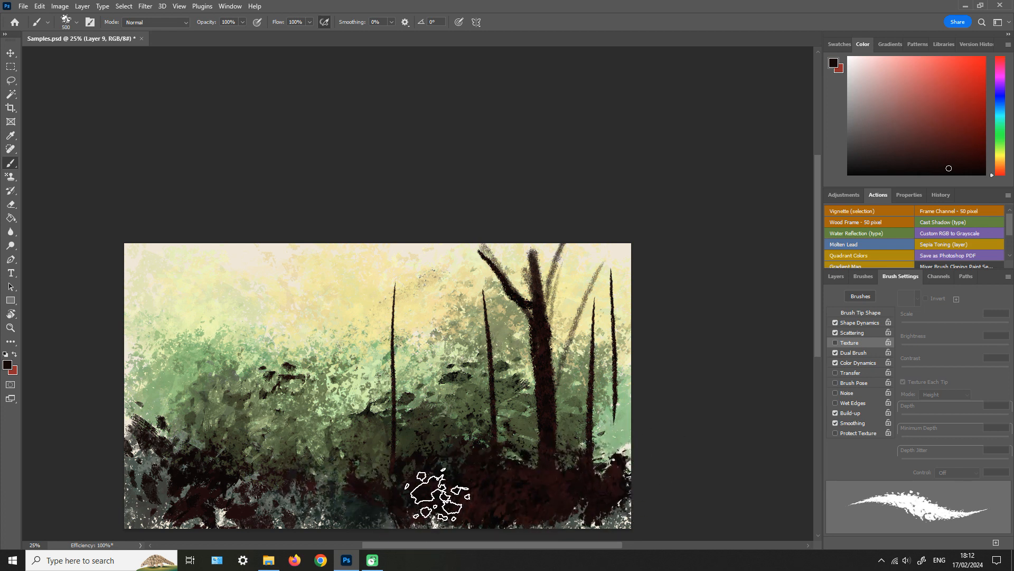
- Choose the Tim Forest Blocker Overlay brush and enlarge it to 900 px
{"action": "left_click", "coordinate": [864, 277]}
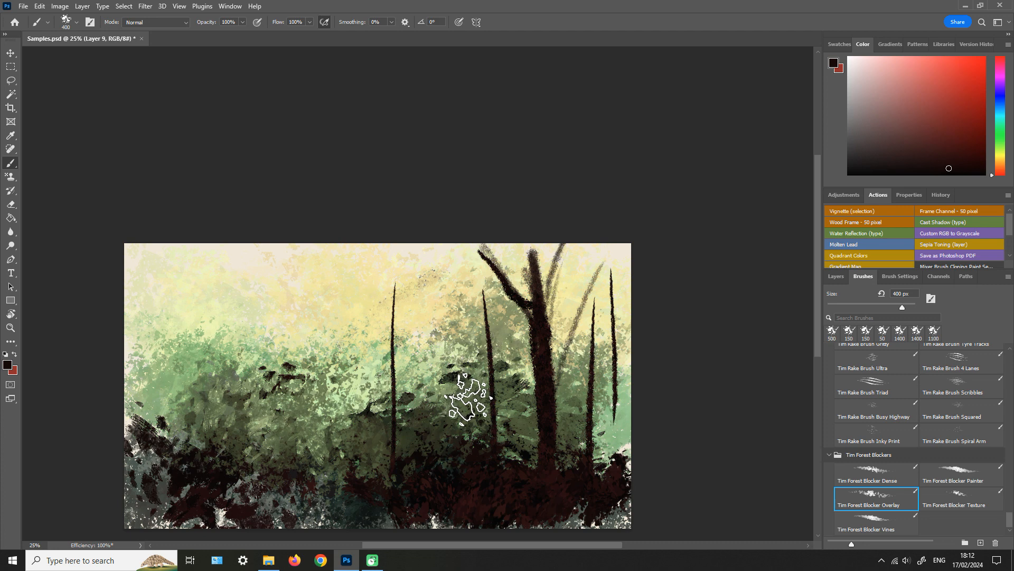
{"action": "key", "text": "bracketright"}
{"action": "key", "text": "bracketright"}
{"action": "key", "text": "bracketright"}
{"action": "key", "text": "bracketright"}
{"action": "key", "text": "bracketright"}
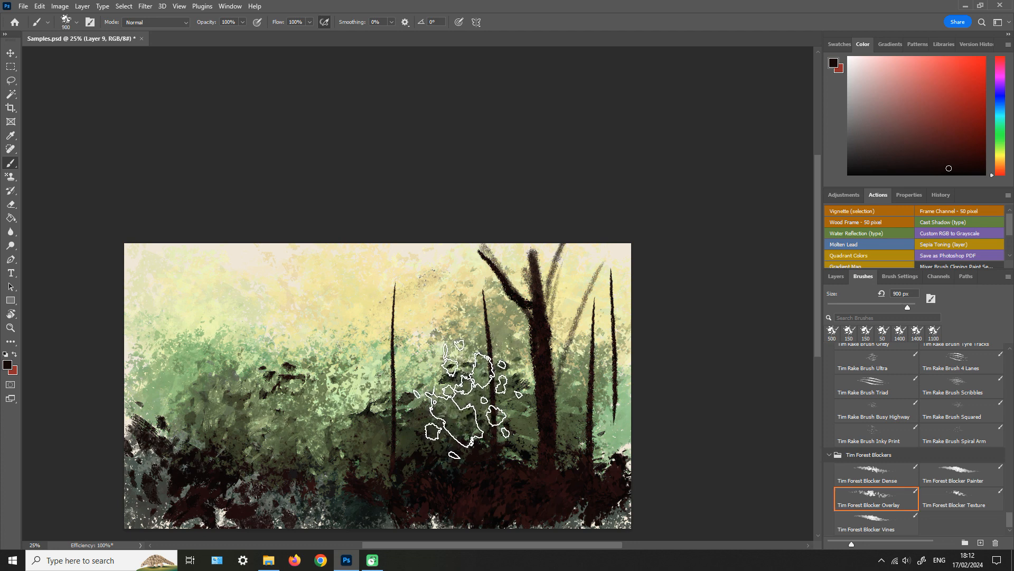
{"action": "key", "text": "z"}
{"action": "left_click", "coordinate": [300, 428], "text": "alt"}
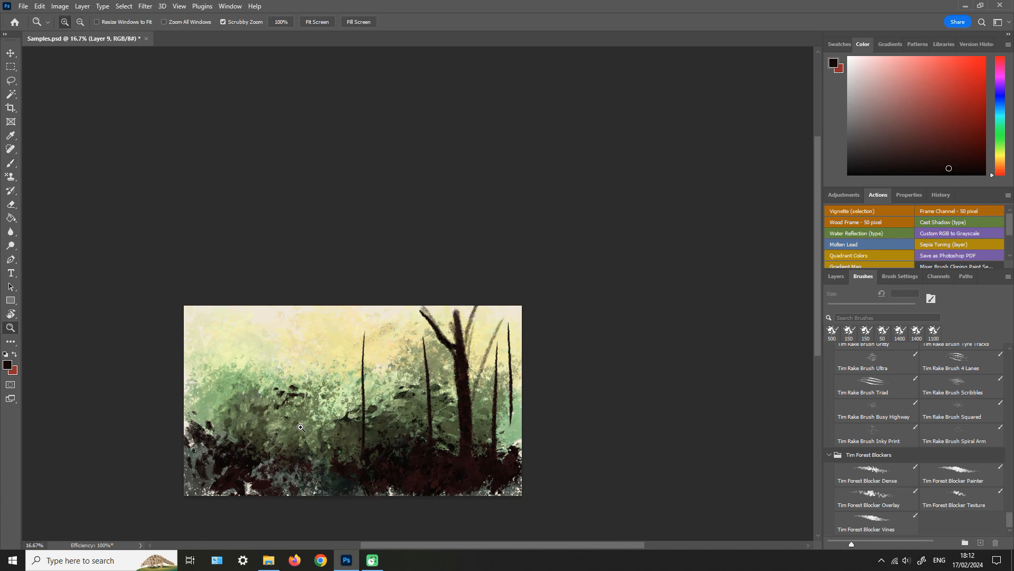
{"action": "left_click", "coordinate": [280, 461]}
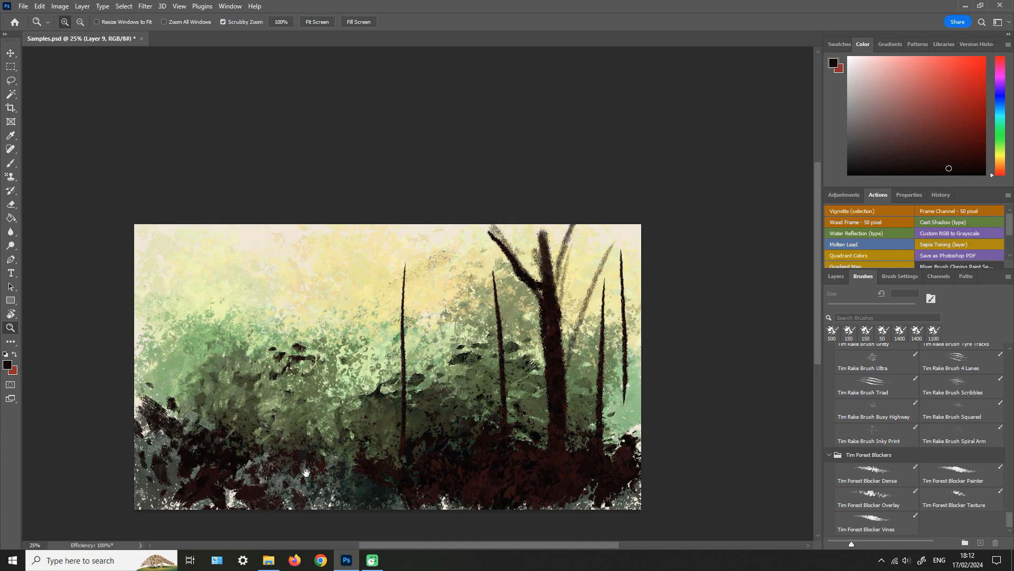
{"action": "left_click_drag", "start_coordinate": [306, 473], "coordinate": [319, 434]}
{"action": "key", "text": "b"}
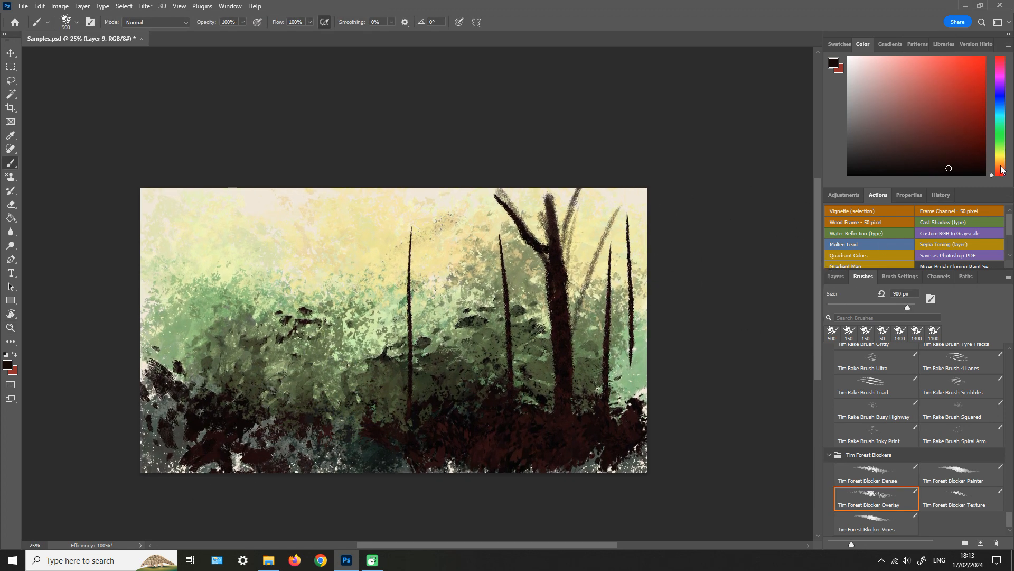
- Paint bright cyan texture over the foliage on the canvas's left half with the Overlay brush
{"action": "left_click", "coordinate": [1003, 114]}
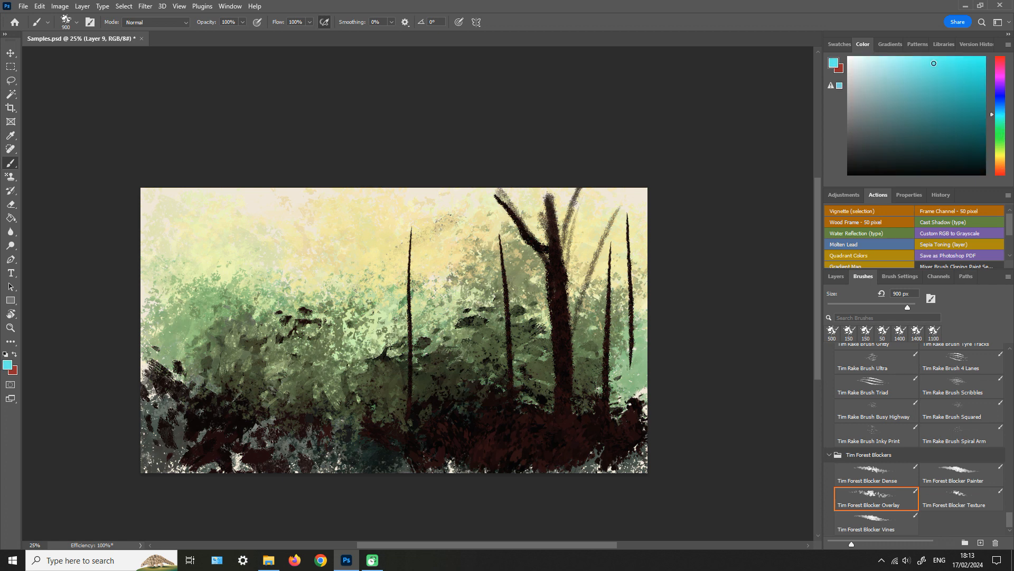
{"action": "mouse_move", "coordinate": [278, 327]}
{"action": "left_mouse_down"}
{"action": "mouse_move", "coordinate": [355, 351]}
{"action": "mouse_move", "coordinate": [427, 349]}
{"action": "left_mouse_up"}
{"action": "key", "text": "ctrl+z"}
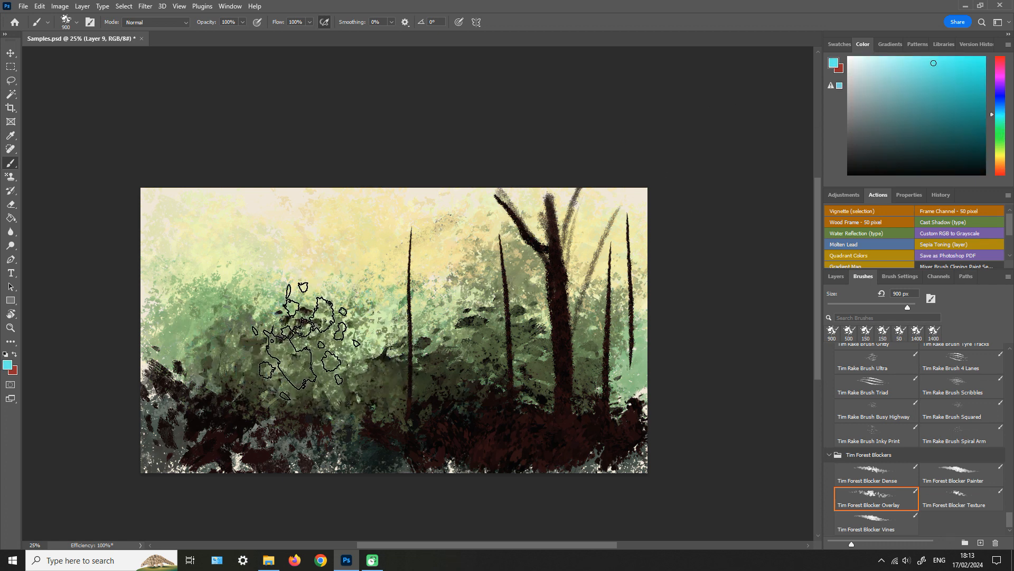
{"action": "left_click", "coordinate": [900, 273]}
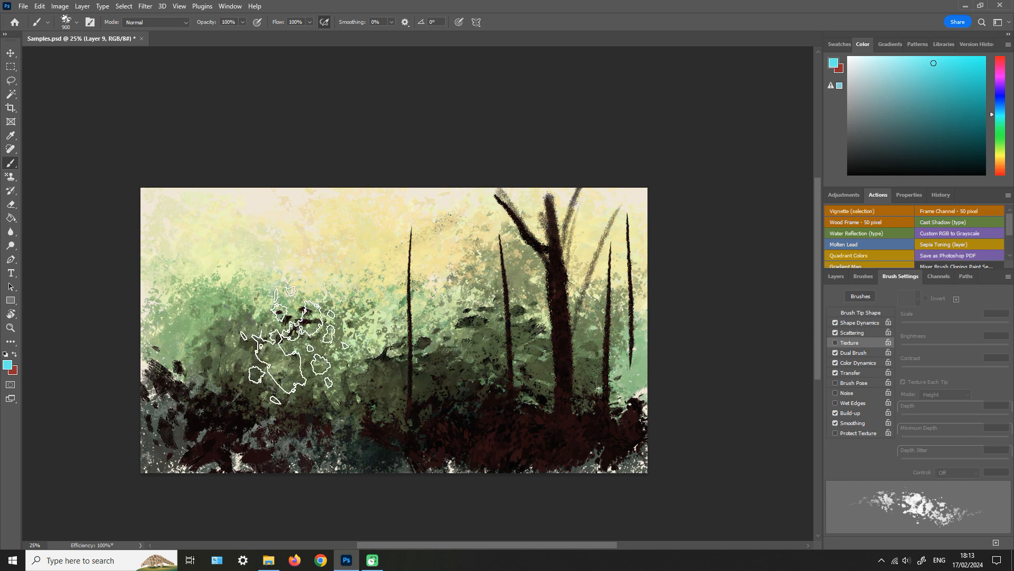
{"action": "mouse_move", "coordinate": [293, 344]}
{"action": "left_mouse_down"}
{"action": "mouse_move", "coordinate": [261, 352]}
{"action": "mouse_move", "coordinate": [285, 394]}
{"action": "mouse_move", "coordinate": [223, 407]}
{"action": "mouse_move", "coordinate": [352, 307]}
{"action": "mouse_move", "coordinate": [266, 307]}
{"action": "mouse_move", "coordinate": [207, 354]}
{"action": "mouse_move", "coordinate": [251, 404]}
{"action": "left_mouse_up"}
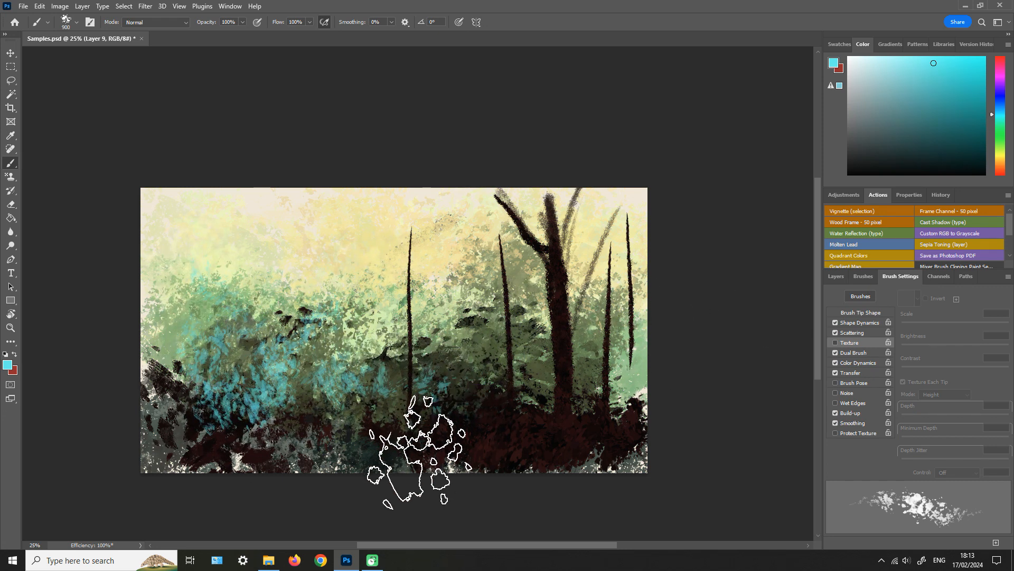
- Paint bright yellow leafy texture over the foliage on the left and around the tree trunks with the Overlay brush
{"action": "key", "text": "alt"}
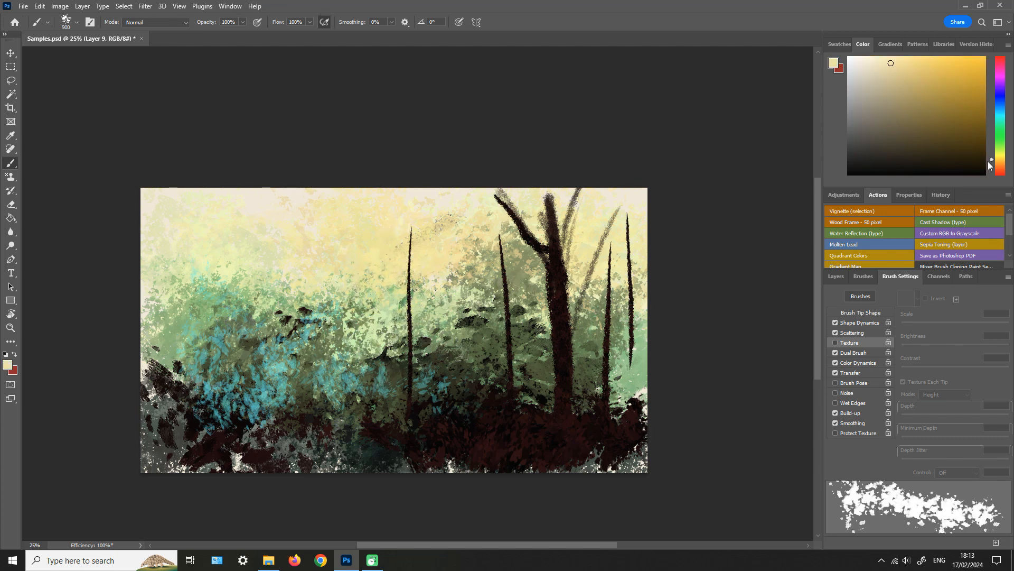
{"action": "left_click", "coordinate": [1000, 154]}
{"action": "mouse_move", "coordinate": [327, 344]}
{"action": "left_mouse_down"}
{"action": "mouse_move", "coordinate": [227, 340]}
{"action": "mouse_move", "coordinate": [237, 385]}
{"action": "left_mouse_up"}
{"action": "mouse_move", "coordinate": [249, 301]}
{"action": "left_mouse_down"}
{"action": "mouse_move", "coordinate": [322, 375]}
{"action": "mouse_move", "coordinate": [365, 398]}
{"action": "mouse_move", "coordinate": [213, 406]}
{"action": "mouse_move", "coordinate": [177, 389]}
{"action": "mouse_move", "coordinate": [243, 405]}
{"action": "mouse_move", "coordinate": [292, 367]}
{"action": "mouse_move", "coordinate": [193, 289]}
{"action": "mouse_move", "coordinate": [318, 322]}
{"action": "mouse_move", "coordinate": [342, 338]}
{"action": "mouse_move", "coordinate": [454, 333]}
{"action": "left_mouse_up"}
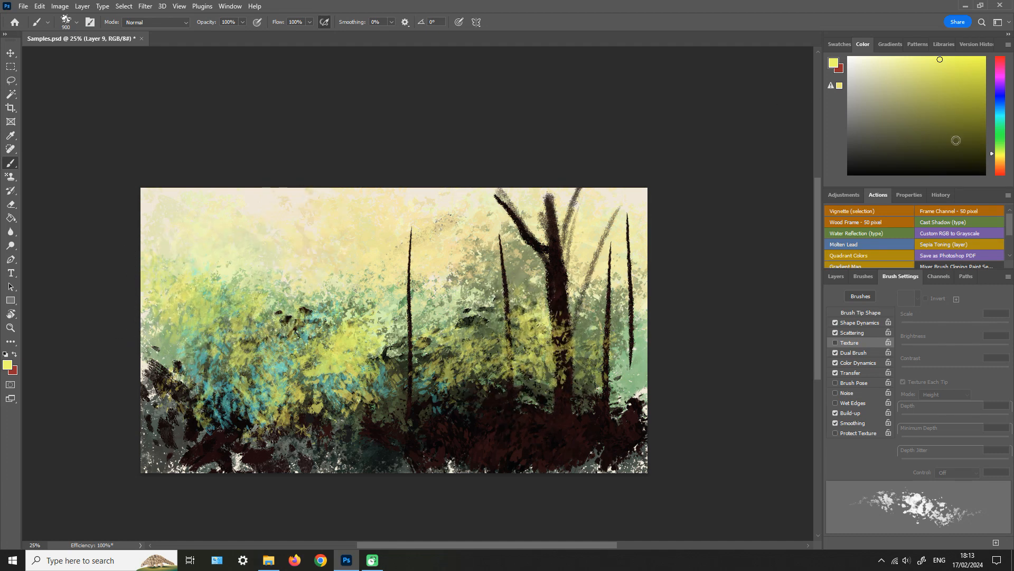
- Brush pale green texture into the sky above the left foliage with the Overlay brush
{"action": "left_click_drag", "start_coordinate": [1002, 154], "coordinate": [1002, 146]}
{"action": "left_click_drag", "start_coordinate": [886, 48], "coordinate": [884, 48]}
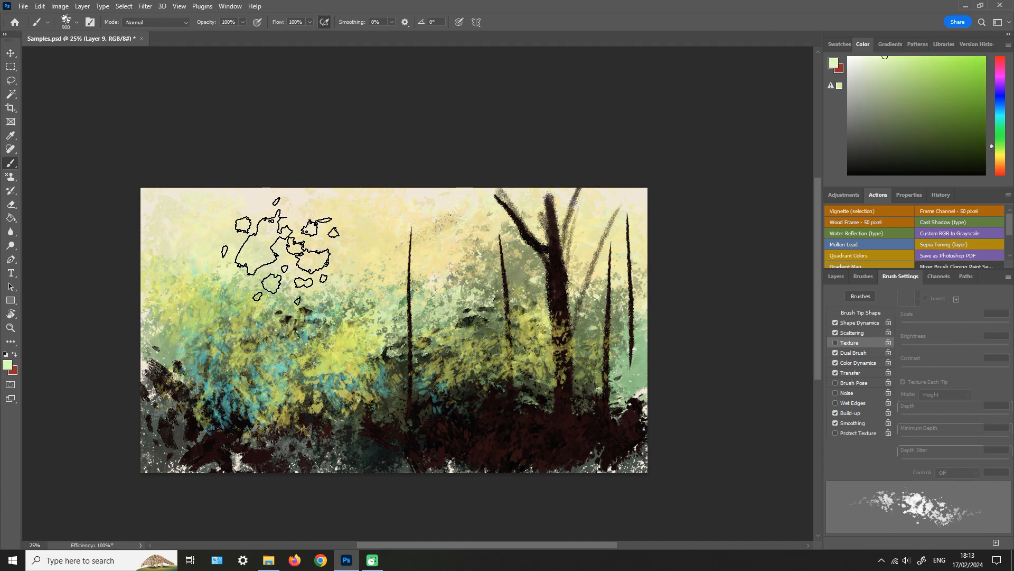
{"action": "mouse_move", "coordinate": [285, 257]}
{"action": "left_mouse_down"}
{"action": "mouse_move", "coordinate": [218, 262]}
{"action": "mouse_move", "coordinate": [316, 280]}
{"action": "mouse_move", "coordinate": [234, 256]}
{"action": "left_mouse_up"}
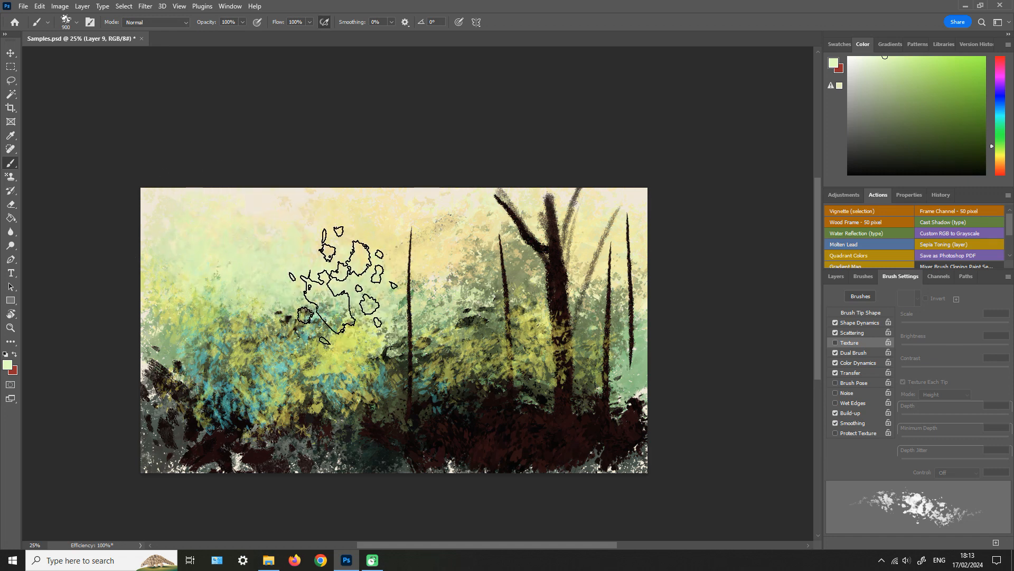
- Choose the Tim Forest Blocker Texture brush, enlarge it to 1300 px and add cyan speckles to the sky above the left foliage
{"action": "left_click", "coordinate": [864, 278]}
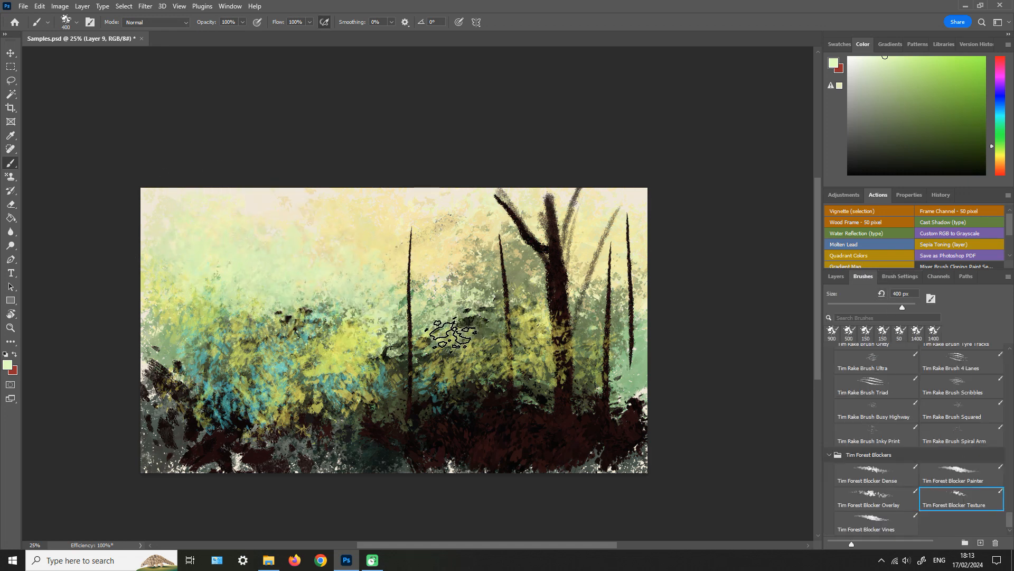
{"action": "key", "text": "bracketright"}
{"action": "key", "text": "bracketright"}
{"action": "key", "text": "bracketright"}
{"action": "key", "text": "bracketright"}
{"action": "key", "text": "bracketright"}
{"action": "key", "text": "bracketright"}
{"action": "key", "text": "bracketright"}
{"action": "key", "text": "bracketright"}
{"action": "key", "text": "bracketright"}
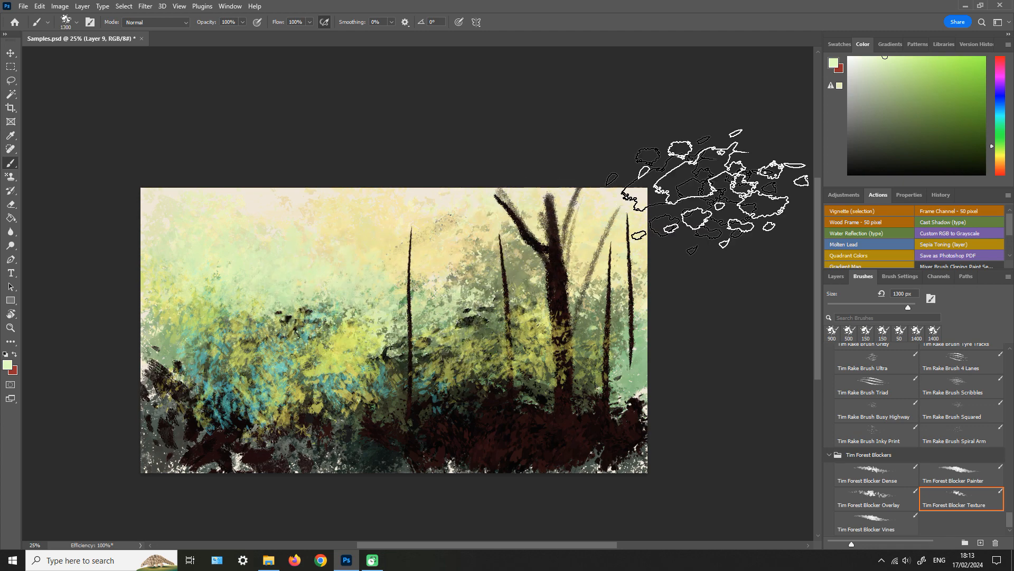
{"action": "left_click", "coordinate": [995, 115]}
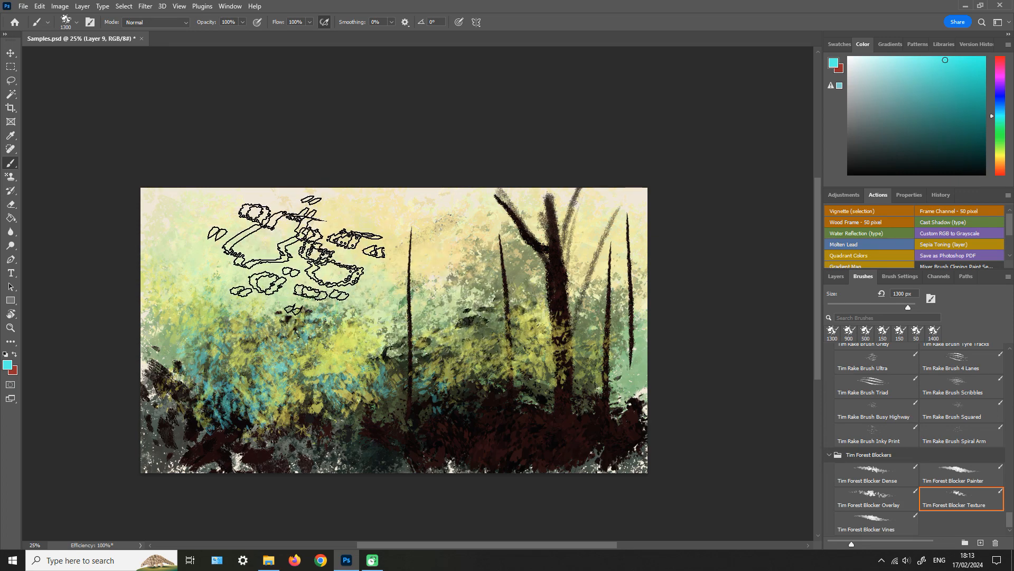
{"action": "left_click_drag", "start_coordinate": [293, 257], "coordinate": [309, 266]}
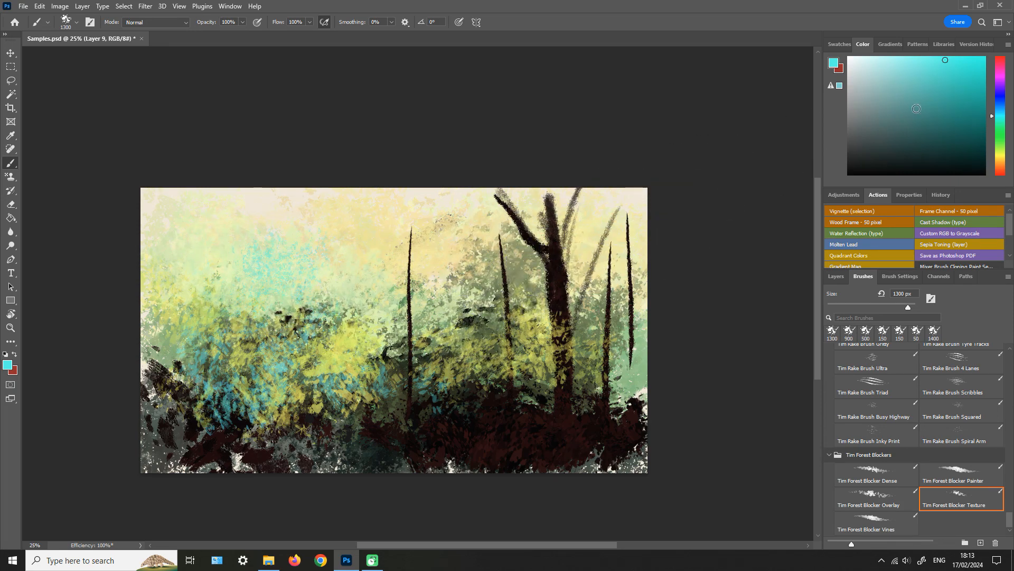
- Paint white and orange-brown speckled texture over the dark ground with the Texture brush
{"action": "left_click_drag", "start_coordinate": [887, 80], "coordinate": [848, 56]}
{"action": "mouse_move", "coordinate": [464, 431]}
{"action": "left_mouse_down"}
{"action": "mouse_move", "coordinate": [611, 373]}
{"action": "mouse_move", "coordinate": [489, 420]}
{"action": "mouse_move", "coordinate": [566, 442]}
{"action": "left_mouse_up"}
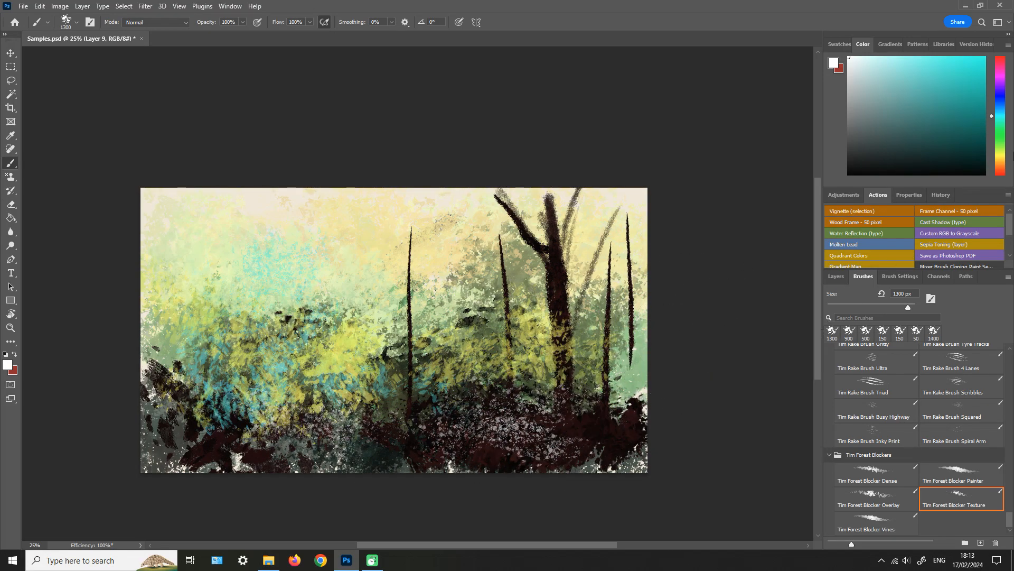
{"action": "left_click", "coordinate": [999, 170]}
{"action": "left_click", "coordinate": [949, 119]}
{"action": "mouse_move", "coordinate": [464, 442]}
{"action": "left_mouse_down"}
{"action": "mouse_move", "coordinate": [521, 419]}
{"action": "mouse_move", "coordinate": [465, 423]}
{"action": "left_mouse_up"}
{"action": "mouse_move", "coordinate": [280, 421]}
{"action": "left_mouse_down"}
{"action": "mouse_move", "coordinate": [612, 424]}
{"action": "mouse_move", "coordinate": [362, 427]}
{"action": "left_mouse_up"}
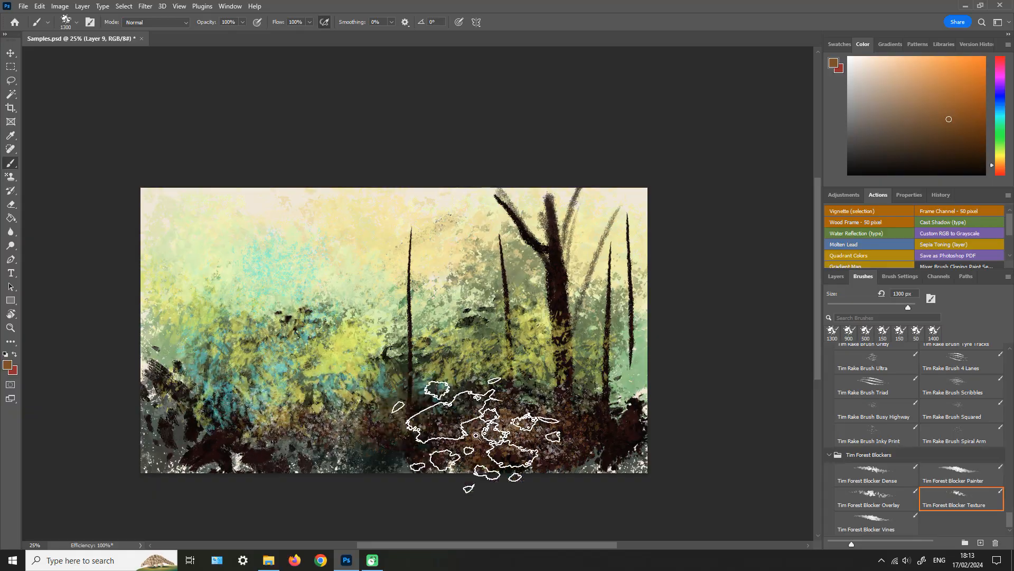
- Examine the speckled ground texture up close at 100% zoom
{"action": "key", "text": "z"}
{"action": "left_click", "coordinate": [497, 439]}
{"action": "left_click", "coordinate": [497, 439]}
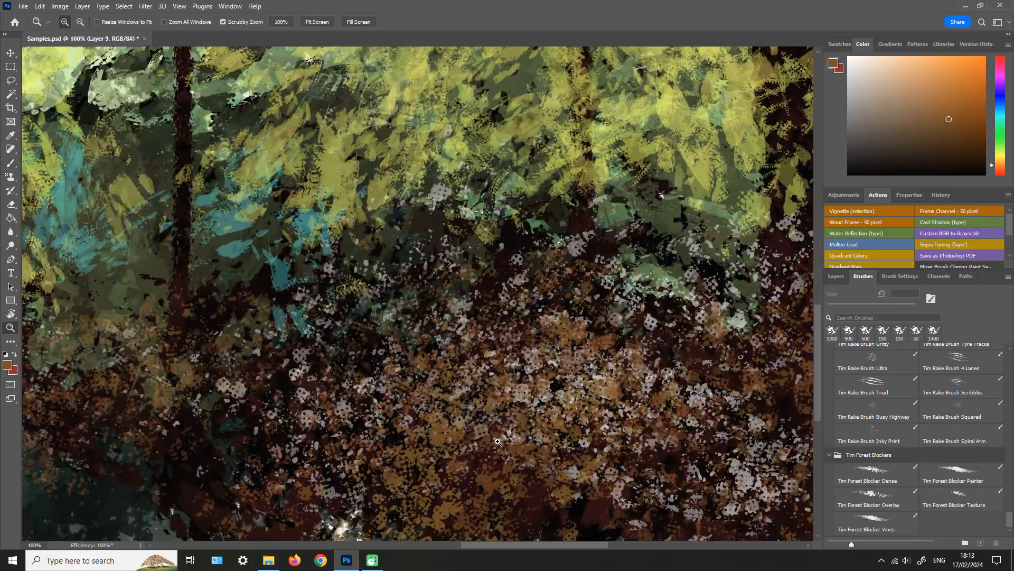
{"action": "key", "text": "b"}
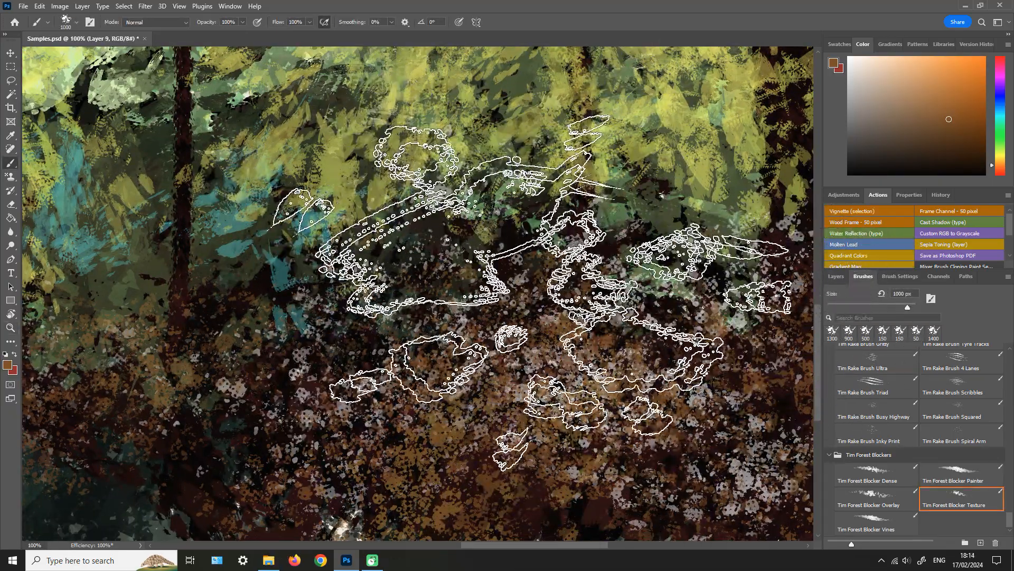
{"action": "key", "text": "z"}
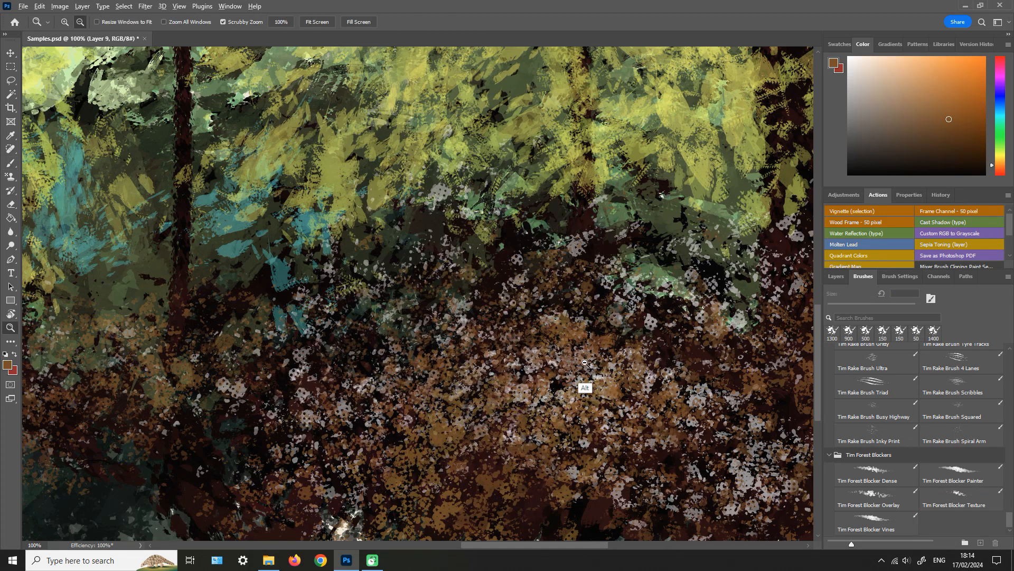
{"action": "left_click", "coordinate": [578, 381], "text": "alt"}
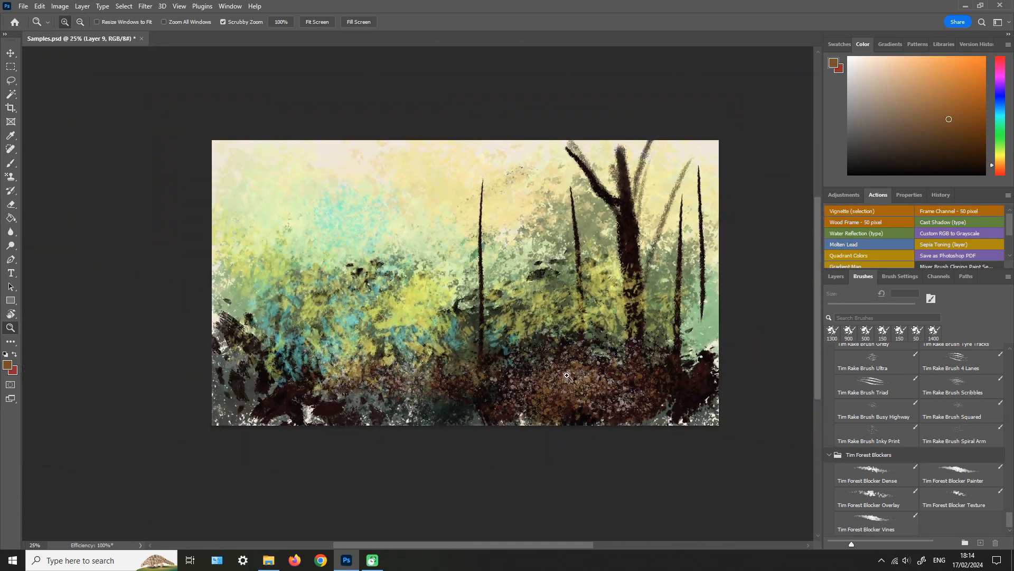
- Paint thin brown and near-black trunks on the canvas's left side with the Tim Forest Blocker Vines brush at 100 px
{"action": "left_click", "coordinate": [513, 423]}
{"action": "key", "text": "b"}
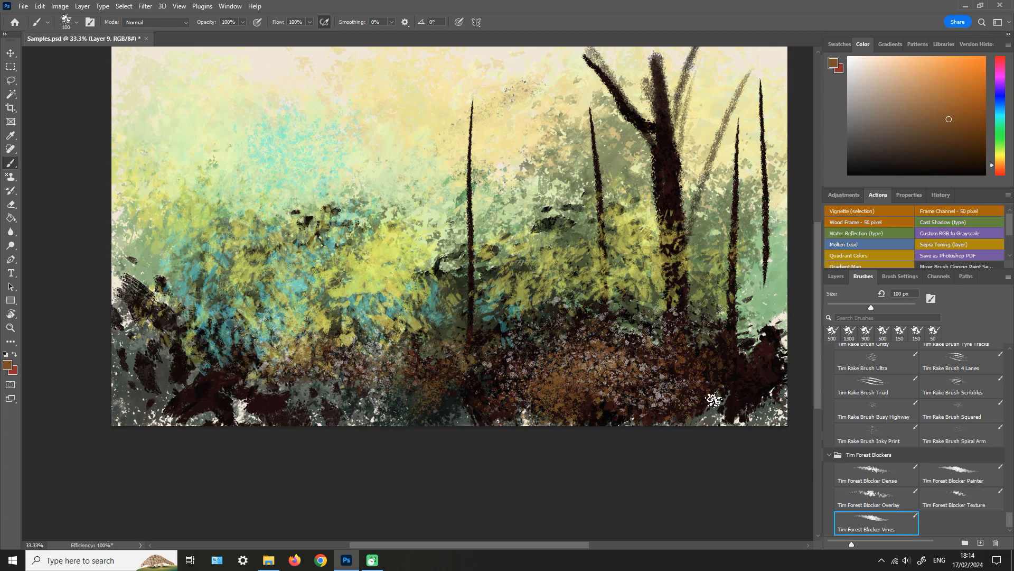
{"action": "left_click_drag", "start_coordinate": [370, 86], "coordinate": [392, 296]}
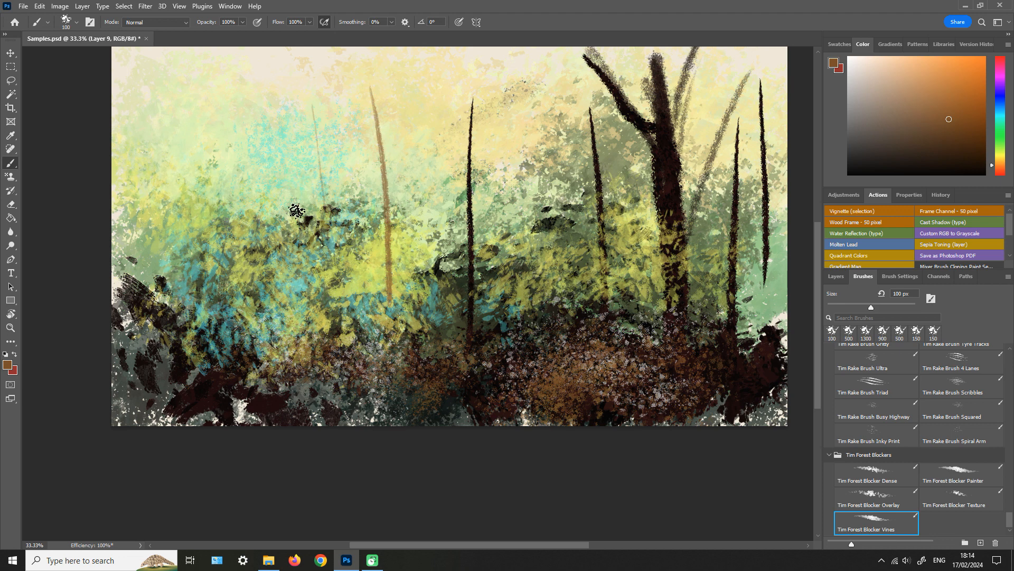
{"action": "left_click", "coordinate": [221, 392], "text": "alt"}
{"action": "left_click_drag", "start_coordinate": [200, 138], "coordinate": [196, 280]}
{"action": "left_click_drag", "start_coordinate": [159, 143], "coordinate": [163, 320]}
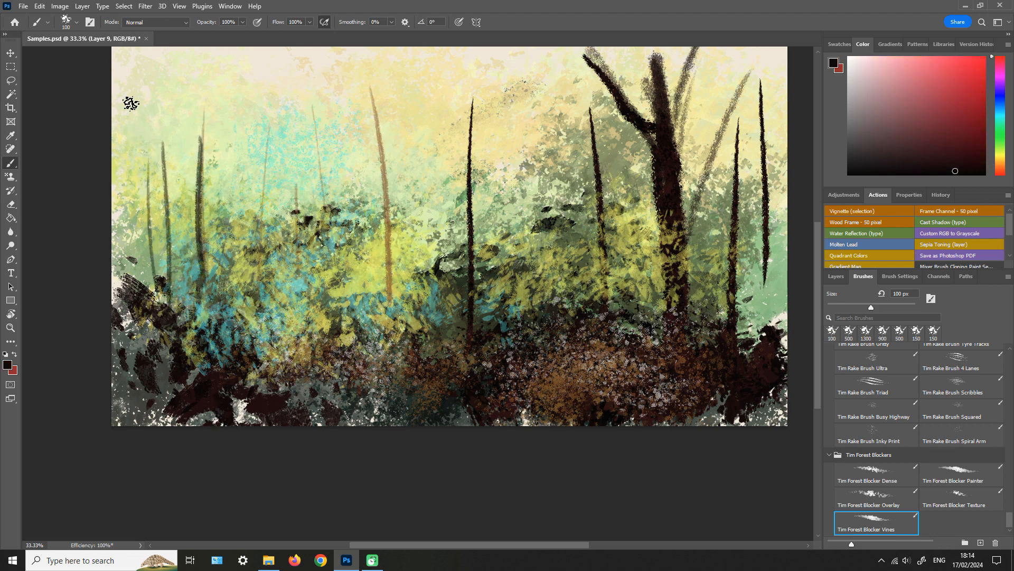
- Turn off Transfer and paint solid white dabs in the foliage and across the sky, enlarging the Vines brush to 400 px
{"action": "left_click", "coordinate": [901, 276]}
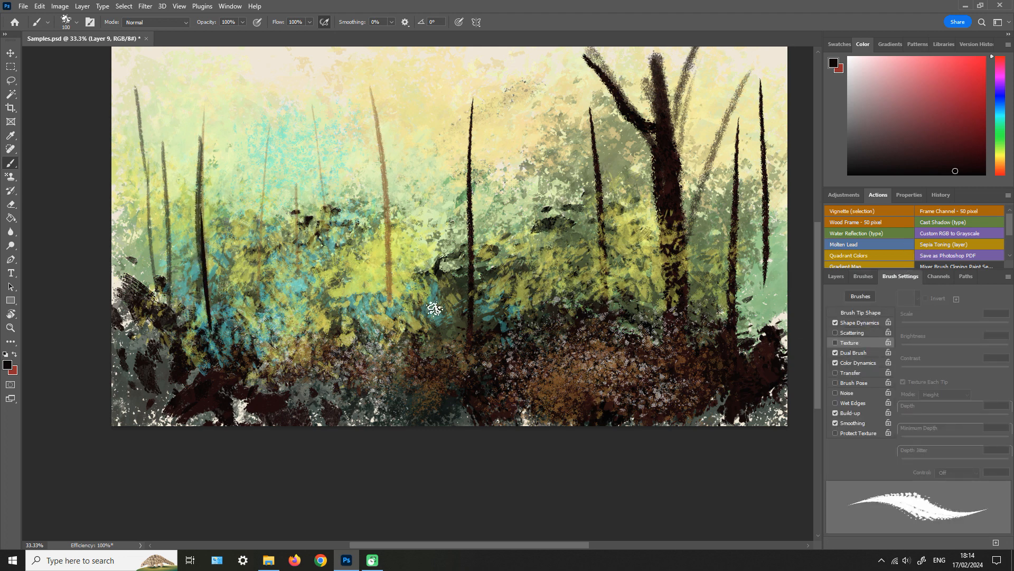
{"action": "left_click_drag", "start_coordinate": [1002, 168], "coordinate": [1002, 143]}
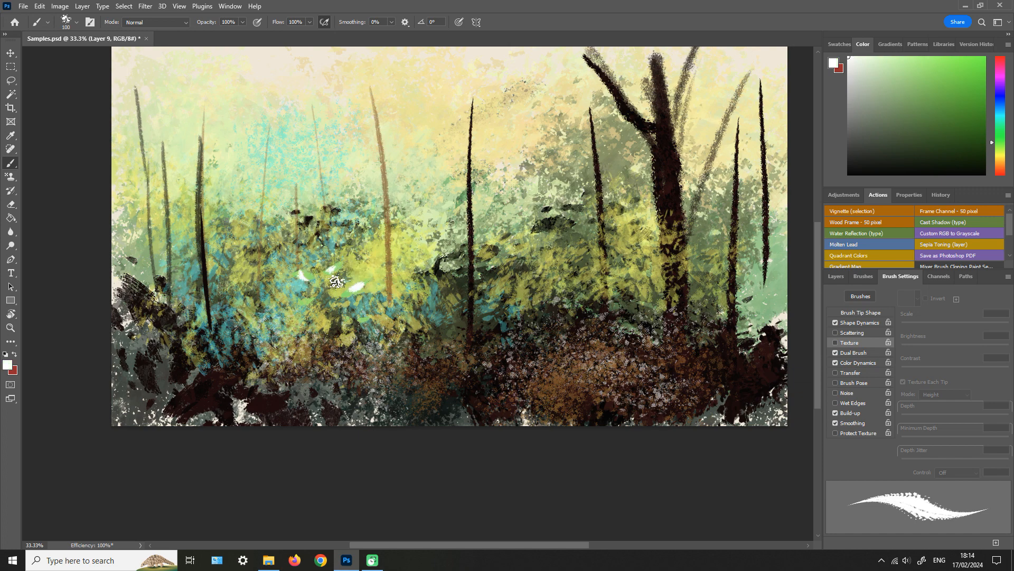
{"action": "key", "text": "z"}
{"action": "left_click", "coordinate": [441, 338], "text": "alt"}
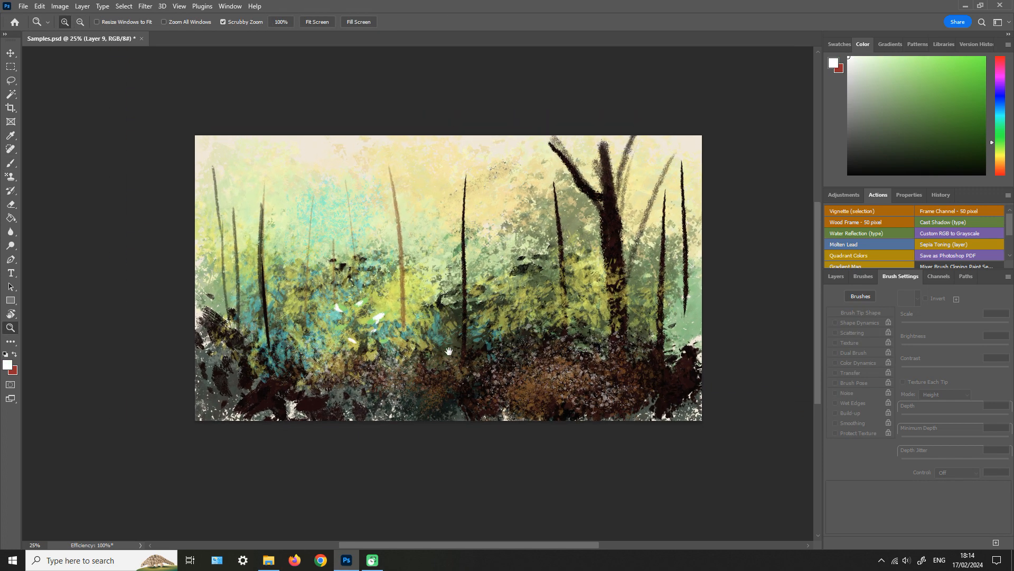
{"action": "key", "text": "b"}
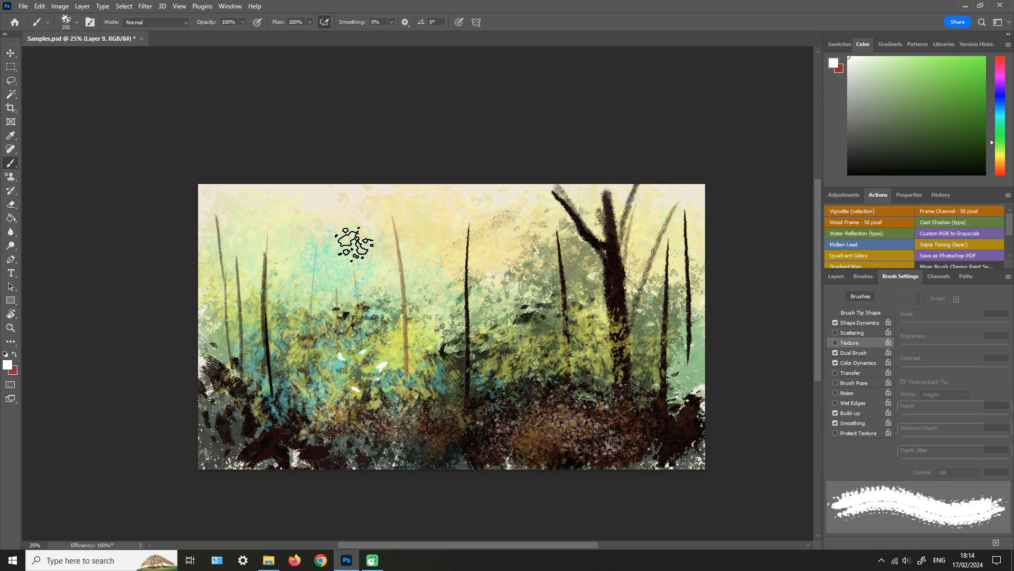
{"action": "key", "text": "bracketright"}
{"action": "key", "text": "bracketright"}
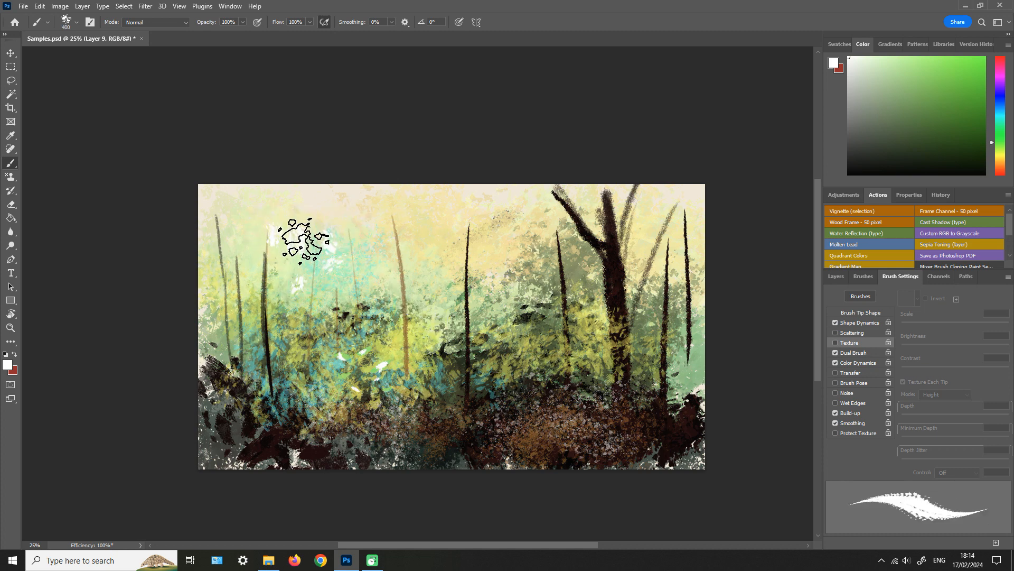
{"action": "mouse_move", "coordinate": [304, 241]}
{"action": "left_mouse_down"}
{"action": "mouse_move", "coordinate": [209, 229]}
{"action": "mouse_move", "coordinate": [212, 209]}
{"action": "mouse_move", "coordinate": [383, 212]}
{"action": "mouse_move", "coordinate": [432, 246]}
{"action": "mouse_move", "coordinate": [409, 203]}
{"action": "mouse_move", "coordinate": [361, 181]}
{"action": "mouse_move", "coordinate": [431, 204]}
{"action": "mouse_move", "coordinate": [458, 195]}
{"action": "mouse_move", "coordinate": [492, 223]}
{"action": "mouse_move", "coordinate": [495, 206]}
{"action": "mouse_move", "coordinate": [478, 196]}
{"action": "mouse_move", "coordinate": [523, 229]}
{"action": "mouse_move", "coordinate": [499, 212]}
{"action": "mouse_move", "coordinate": [418, 200]}
{"action": "mouse_move", "coordinate": [512, 196]}
{"action": "mouse_move", "coordinate": [558, 220]}
{"action": "mouse_move", "coordinate": [574, 170]}
{"action": "mouse_move", "coordinate": [577, 193]}
{"action": "left_mouse_up"}
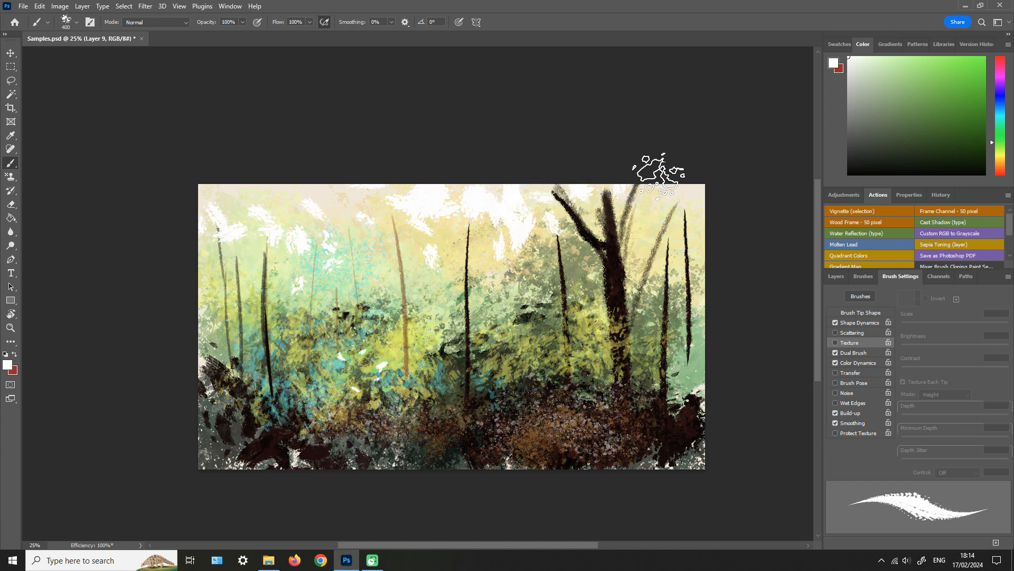
- Sample brown tones from the ground and paint solid patches of them over the speckled ground with the Vines brush
{"action": "left_click", "coordinate": [555, 432], "text": "alt"}
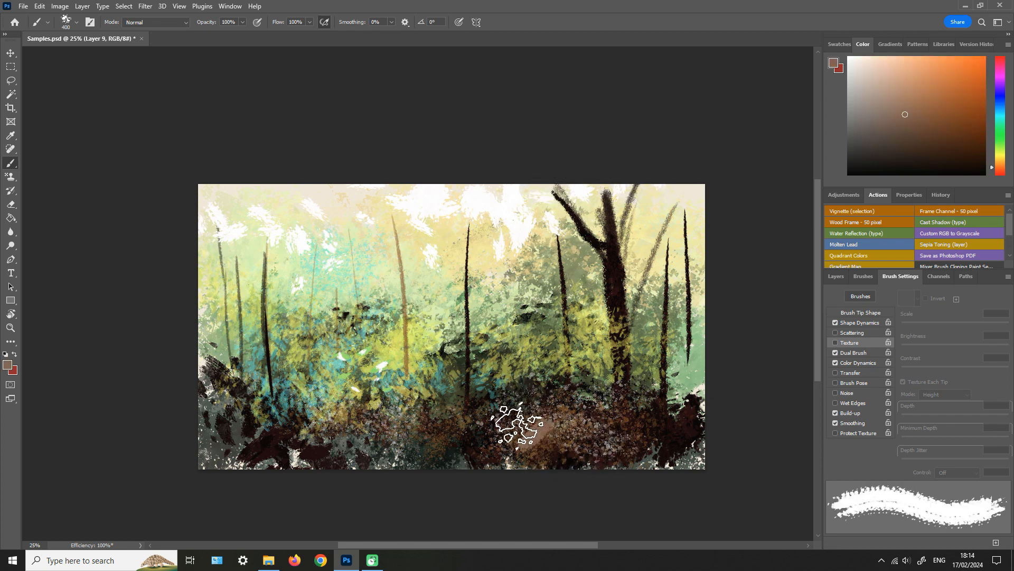
{"action": "left_click_drag", "start_coordinate": [387, 410], "coordinate": [450, 417]}
{"action": "left_click_drag", "start_coordinate": [515, 405], "coordinate": [529, 393]}
{"action": "left_click", "coordinate": [533, 416], "text": "alt"}
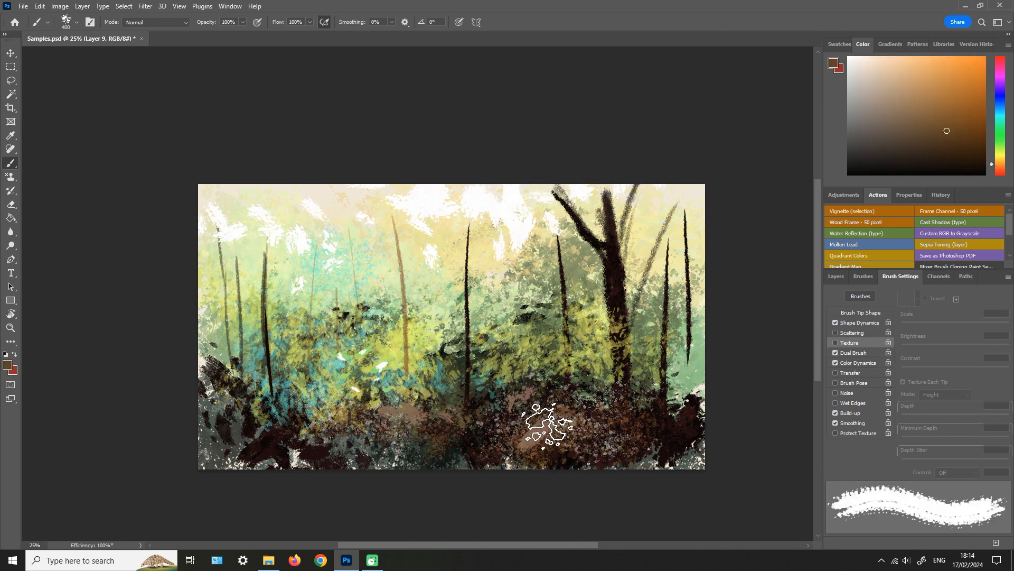
{"action": "left_click_drag", "start_coordinate": [550, 427], "coordinate": [553, 424]}
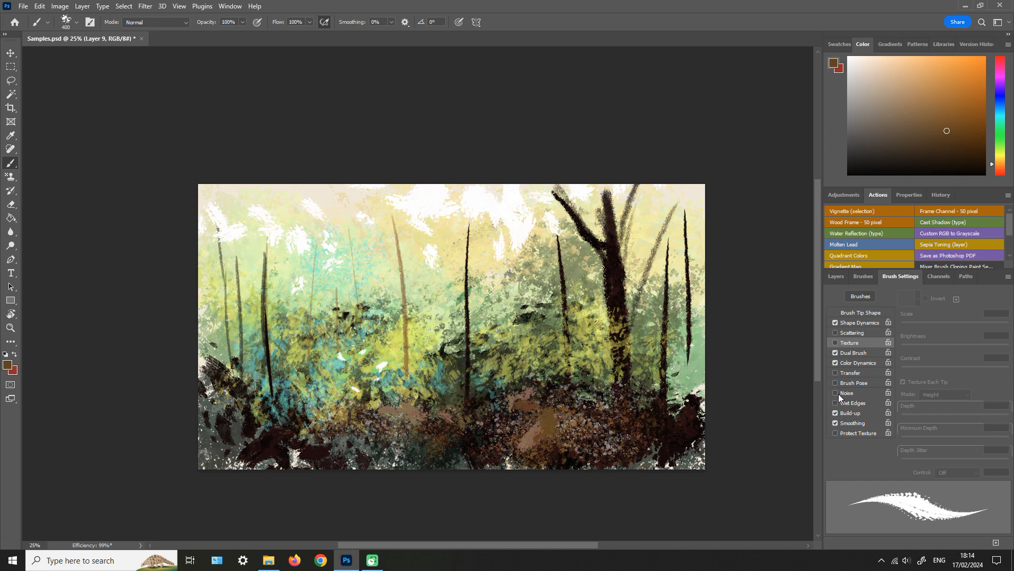
- Turn Transfer back on for the Vines brush and paint a sampled near-black tone up from the ground among the rightmost trunks
{"action": "left_click", "coordinate": [835, 373]}
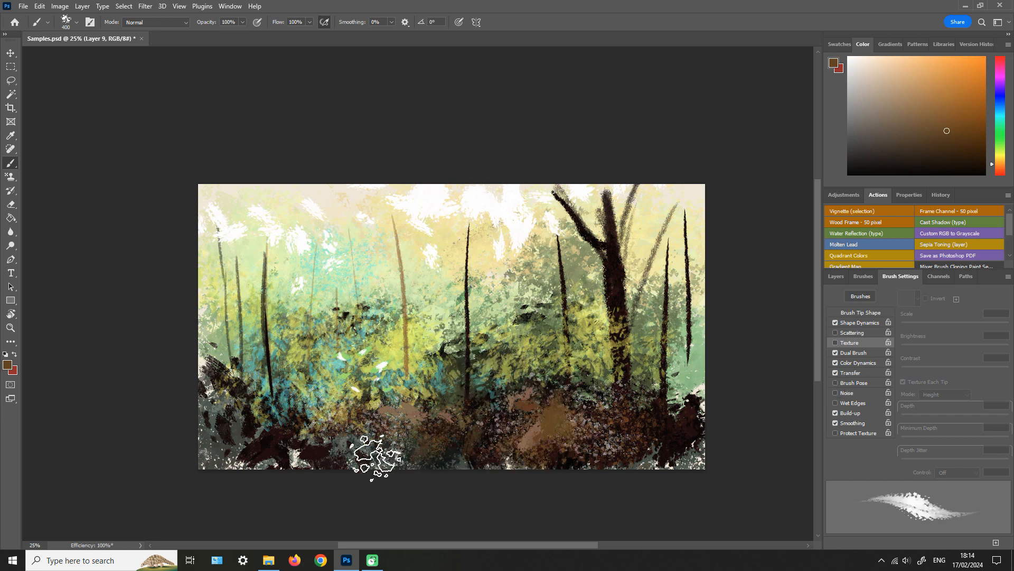
{"action": "key", "text": "z"}
{"action": "left_click", "coordinate": [472, 410]}
{"action": "left_click", "coordinate": [473, 410]}
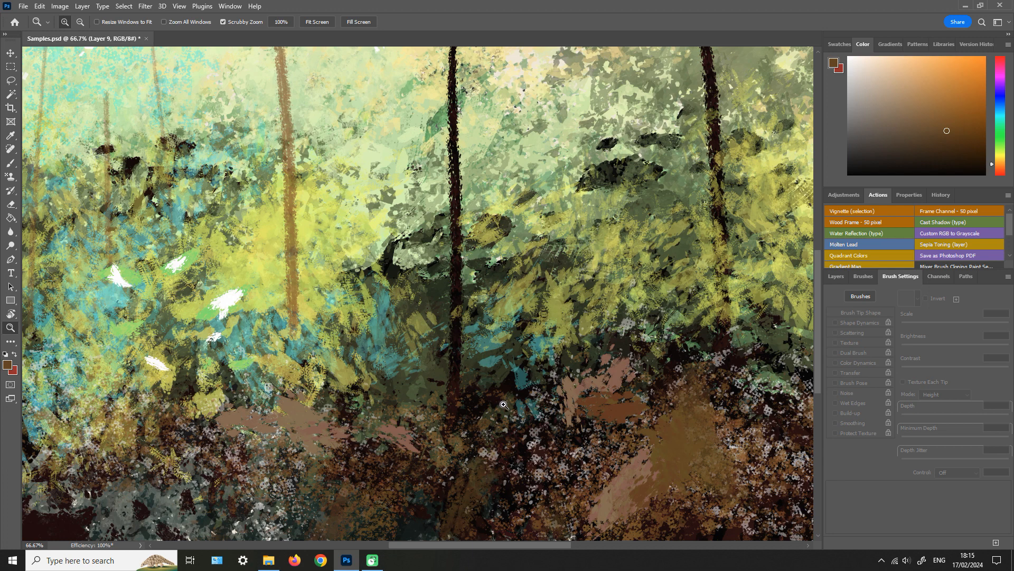
{"action": "left_click", "coordinate": [510, 396], "text": "alt"}
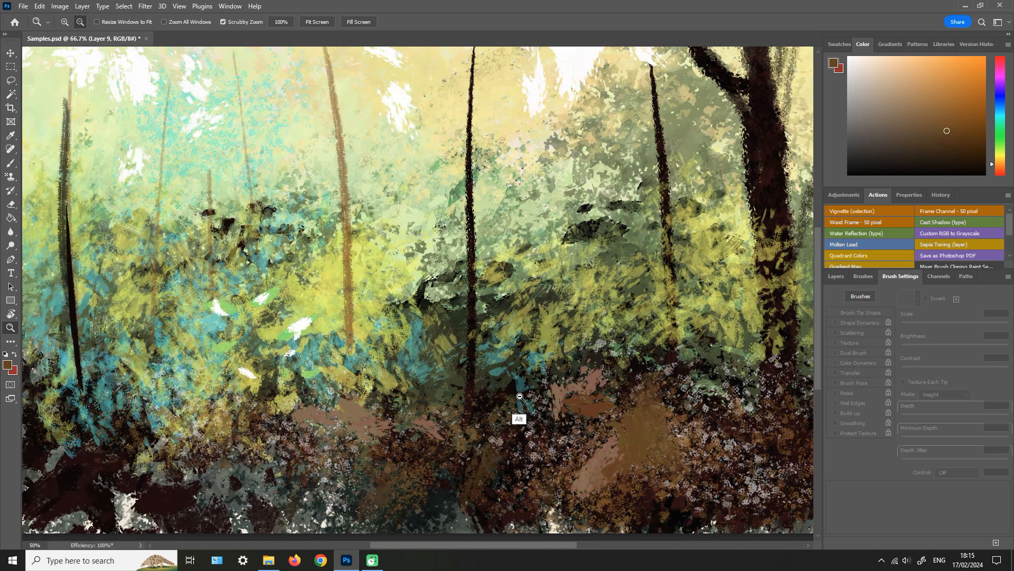
{"action": "left_click", "coordinate": [516, 414], "text": "alt"}
{"action": "left_click", "coordinate": [518, 417], "text": "alt"}
{"action": "left_click_drag", "start_coordinate": [537, 416], "coordinate": [512, 425]}
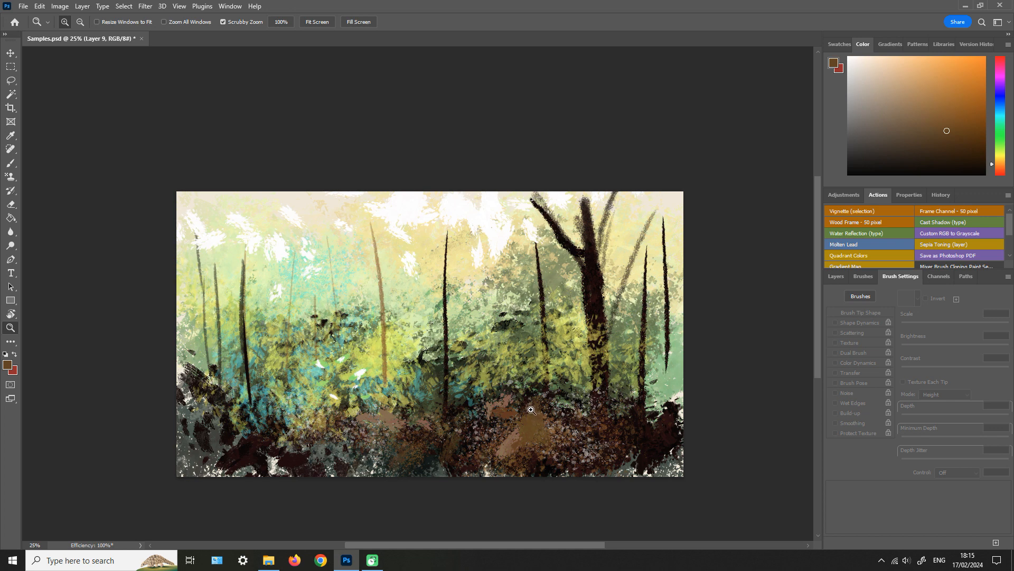
{"action": "key", "text": "b"}
{"action": "left_click", "coordinate": [654, 439], "text": "alt"}
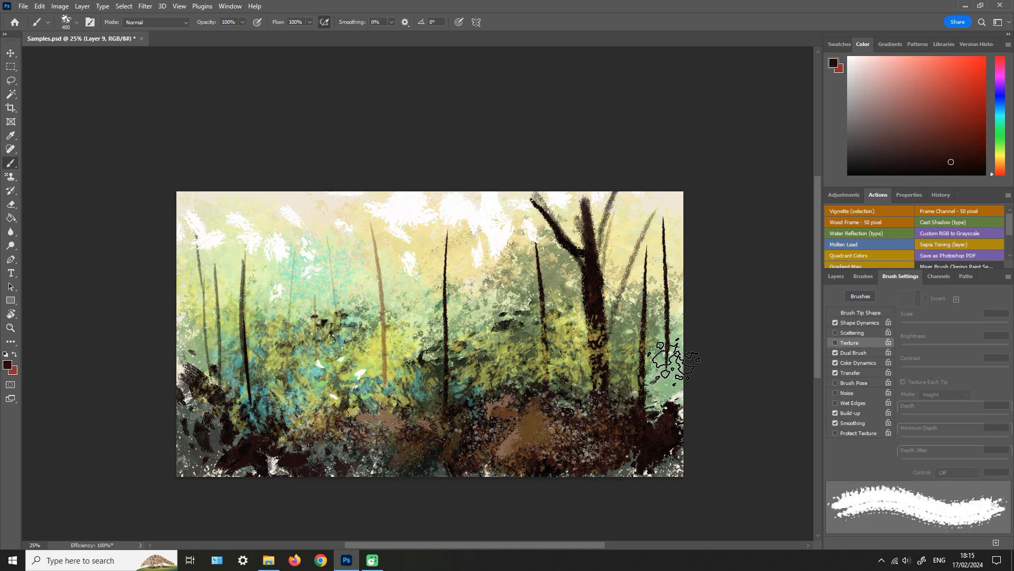
{"action": "left_click_drag", "start_coordinate": [660, 416], "coordinate": [667, 370]}
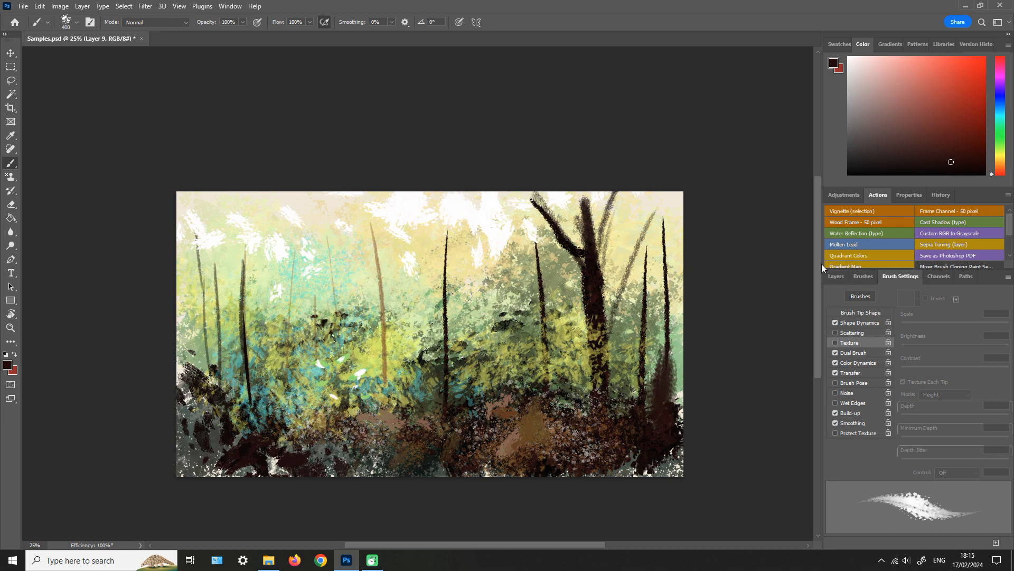
- Select the Tim Forest Blocker Dense brush, then hide Layer 9 and add a new empty layer above it
{"action": "left_click", "coordinate": [864, 278]}
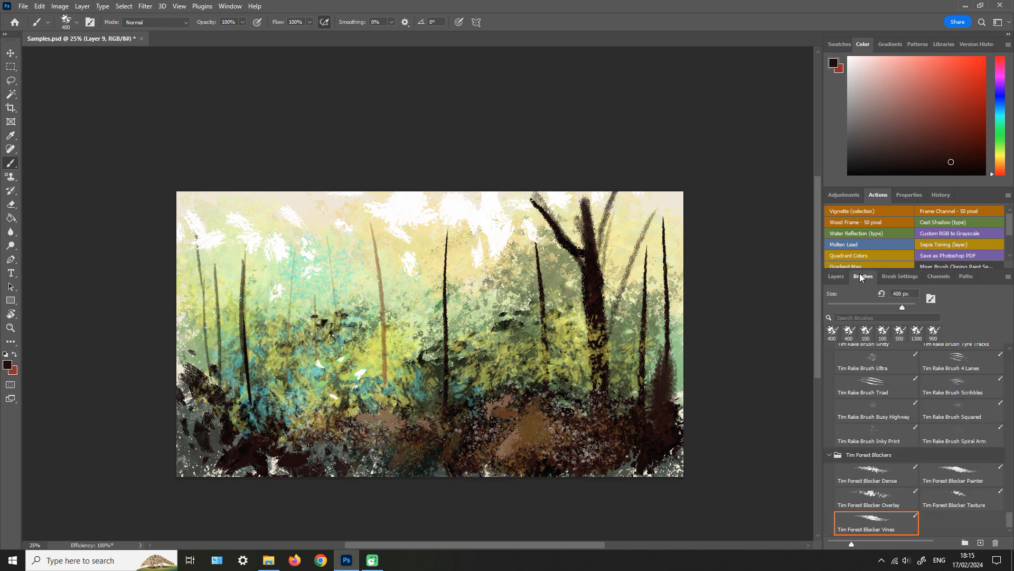
{"action": "left_click", "coordinate": [880, 467]}
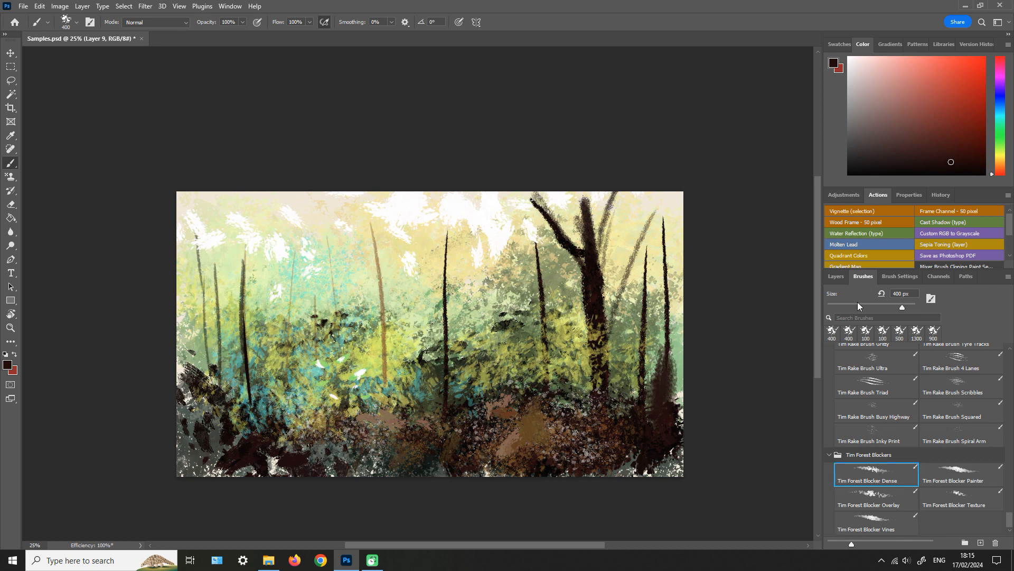
{"action": "left_click", "coordinate": [844, 276]}
{"action": "left_click", "coordinate": [832, 368]}
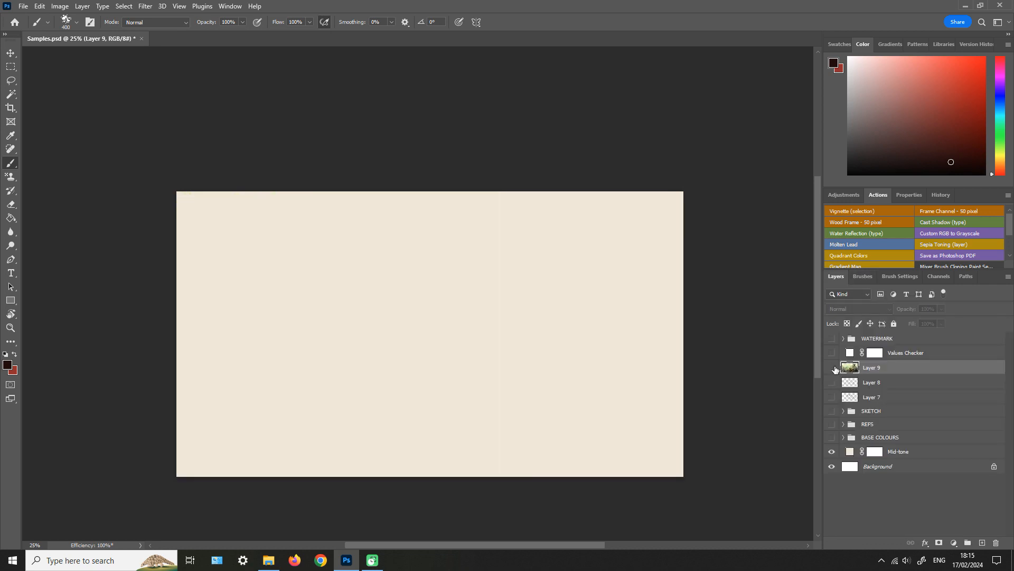
{"action": "left_click", "coordinate": [981, 542]}
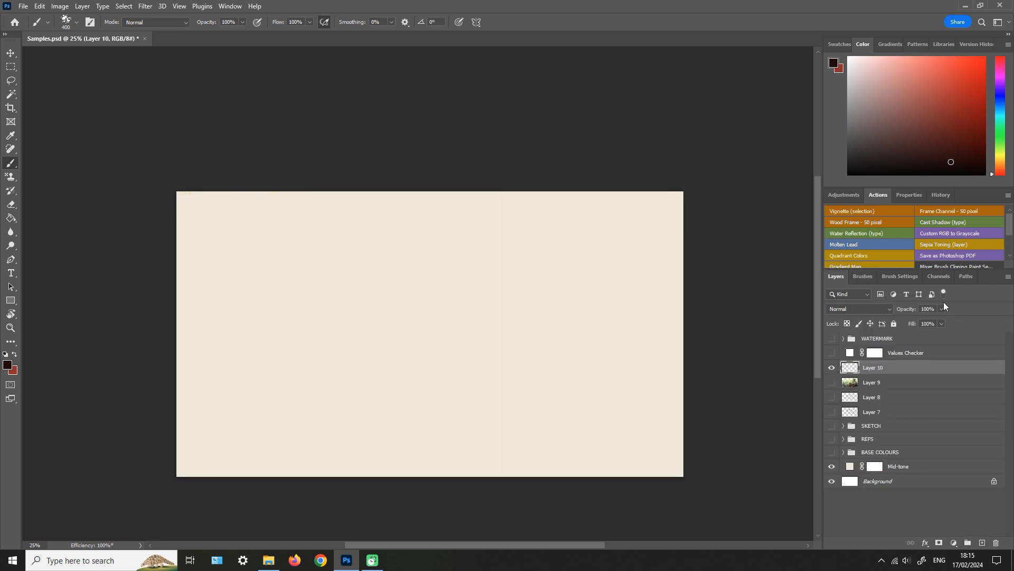
- Enlarge the Tim Forest Blocker Dense brush to 1100 px
{"action": "left_click", "coordinate": [863, 276]}
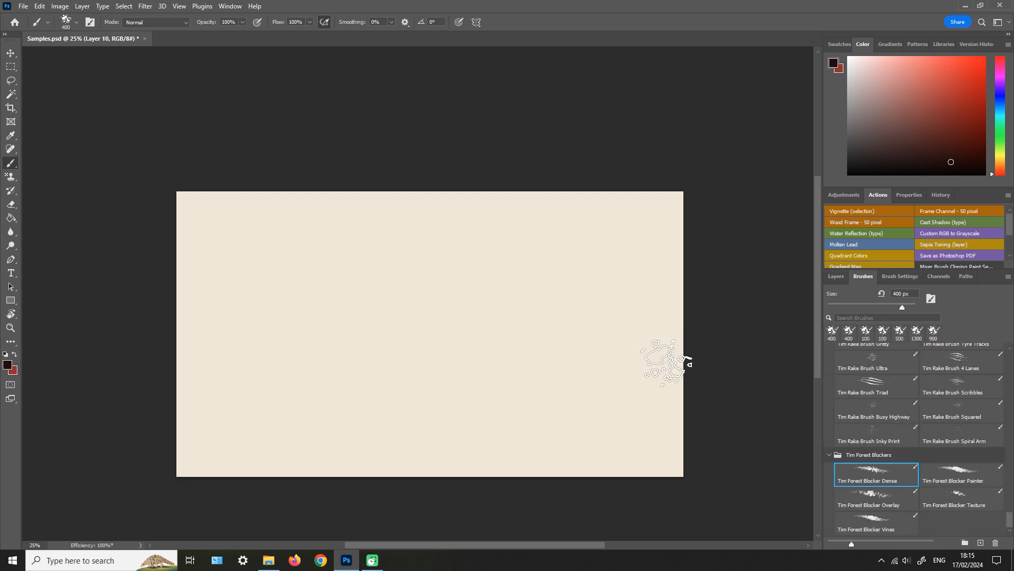
{"action": "key", "text": "bracketright"}
{"action": "key", "text": "bracketright"}
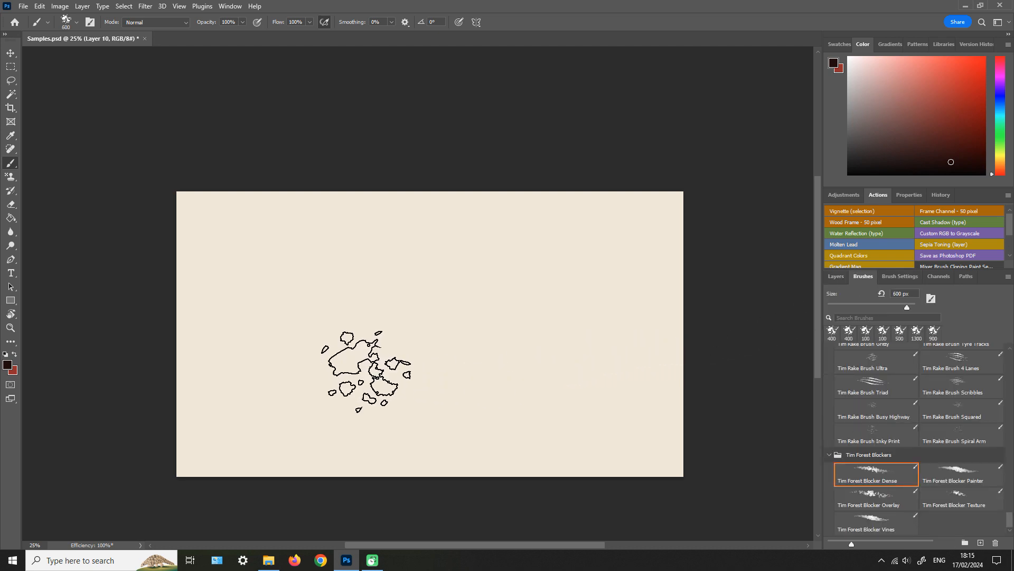
{"action": "key", "text": "bracketright"}
{"action": "key", "text": "bracketright"}
{"action": "key", "text": "bracketright"}
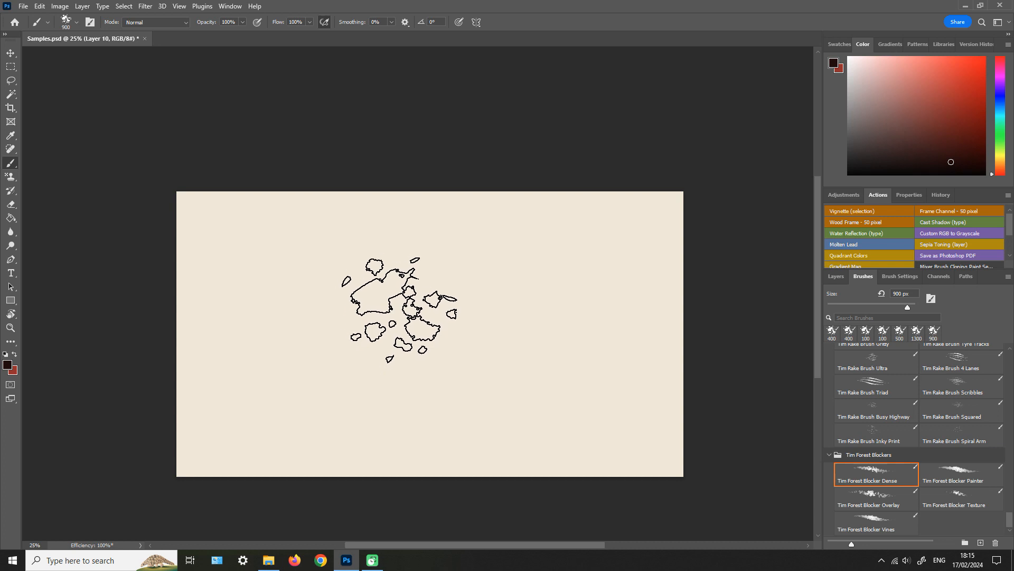
{"action": "key", "text": "bracketright"}
{"action": "key", "text": "bracketright"}
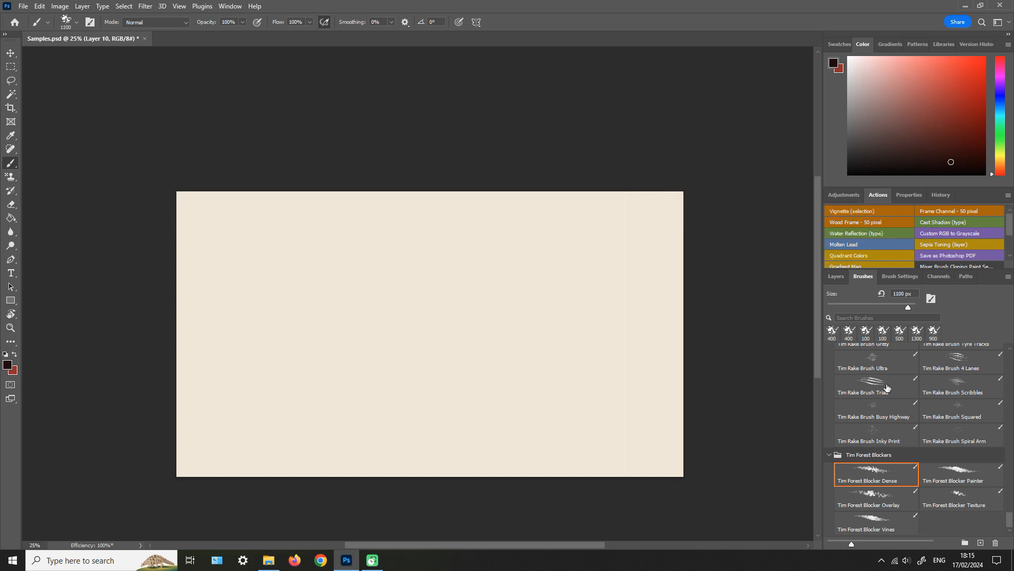
- Turn off Shape Dynamics, Scattering, Dual Brush and Transfer, and stamp the bare Dense brush tip in black mid-canvas
{"action": "left_click", "coordinate": [897, 277]}
{"action": "left_click", "coordinate": [835, 373]}
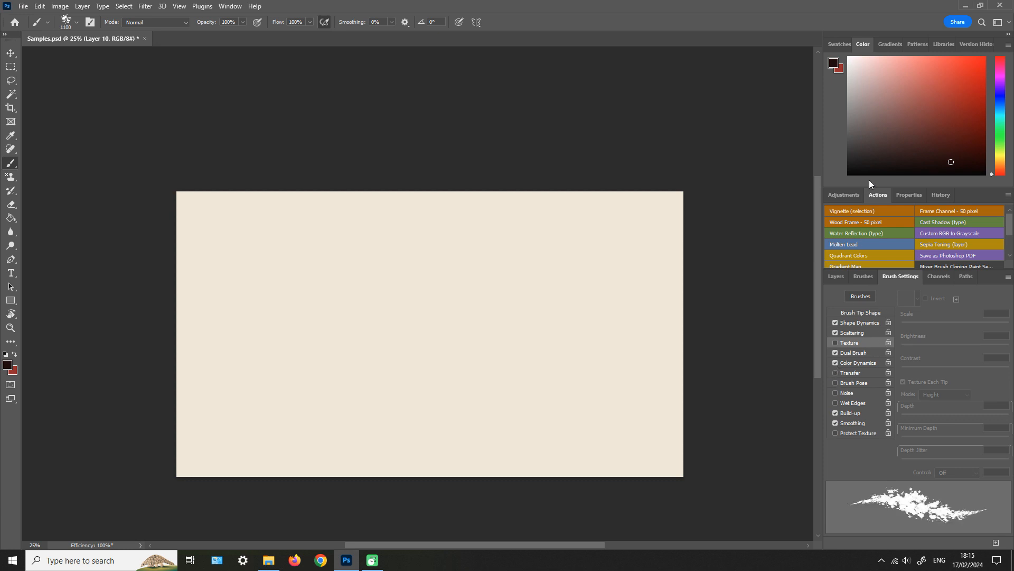
{"action": "left_click", "coordinate": [834, 332]}
{"action": "left_click", "coordinate": [835, 353]}
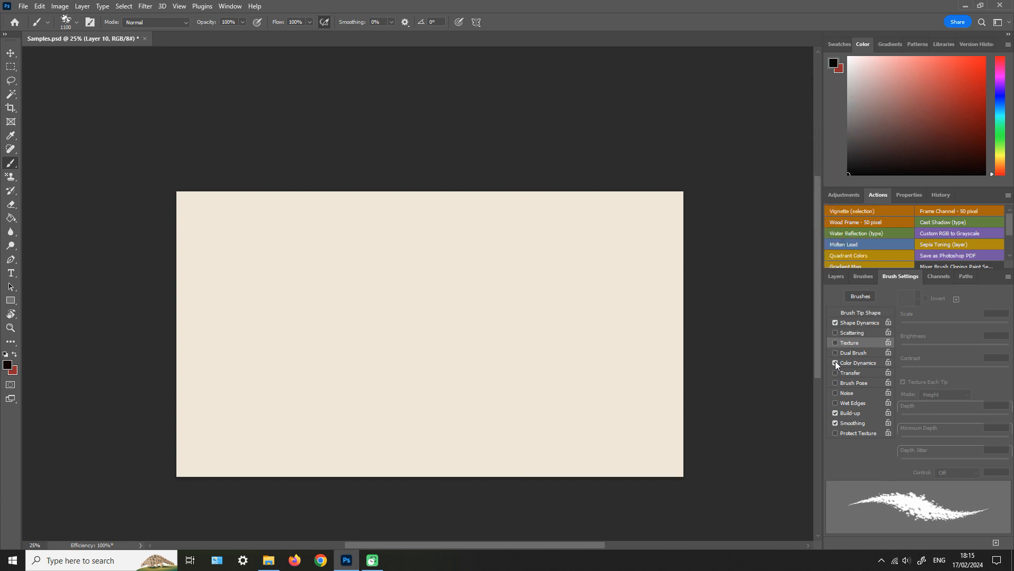
{"action": "left_click", "coordinate": [412, 327]}
{"action": "key", "text": "ctrl+z"}
{"action": "left_click", "coordinate": [441, 331]}
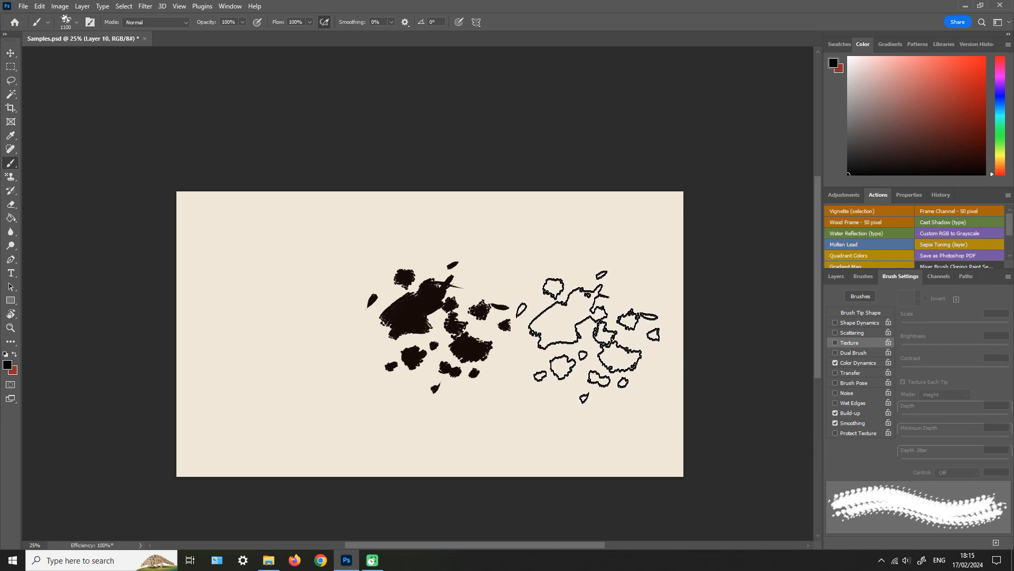
- Undo the black stamp and reload the Dense brush preset with its original settings at 400 px
{"action": "left_click", "coordinate": [38, 7]}
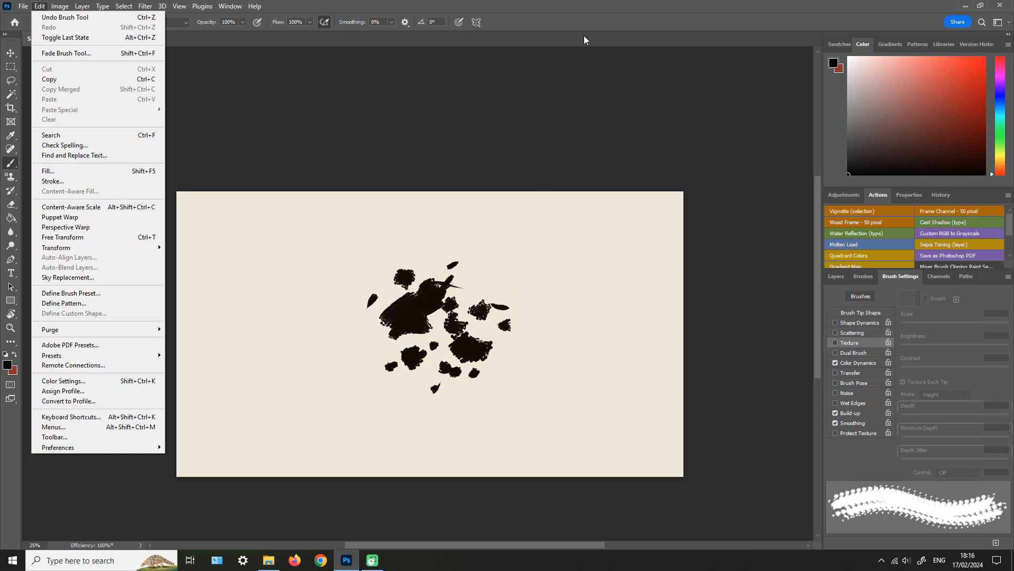
{"action": "left_click", "coordinate": [588, 5]}
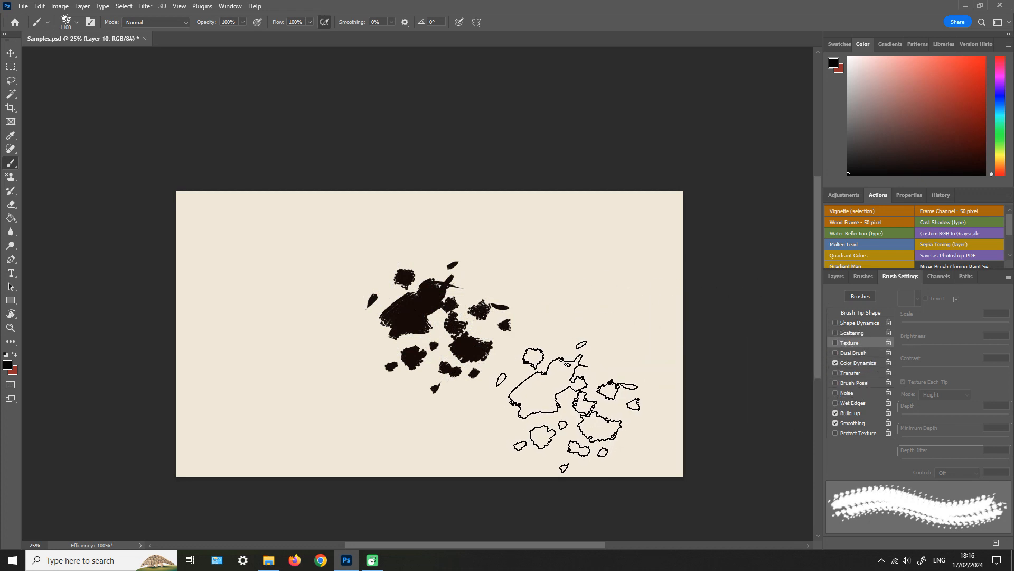
{"action": "key", "text": "ctrl+z"}
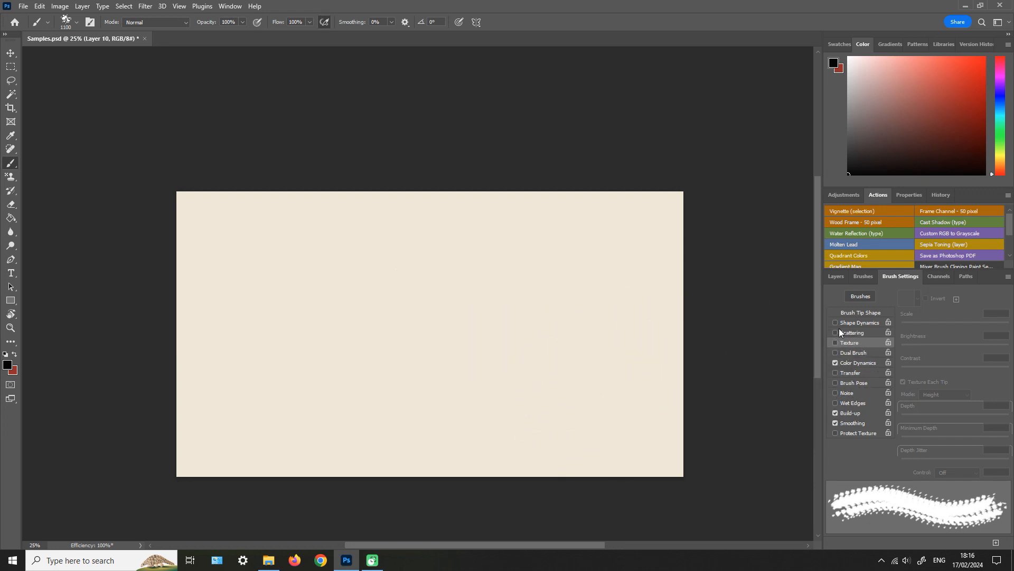
{"action": "key", "text": "period"}
{"action": "key", "text": "period"}
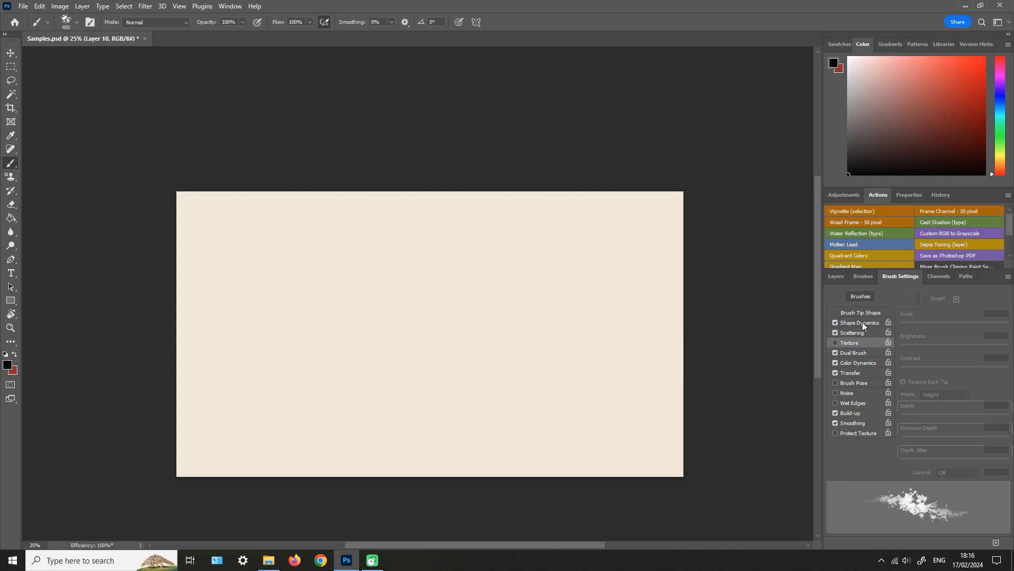
- Show the Shape Dynamics settings and paint three black test strokes of varying pressure with the Dense brush
{"action": "left_click", "coordinate": [860, 321]}
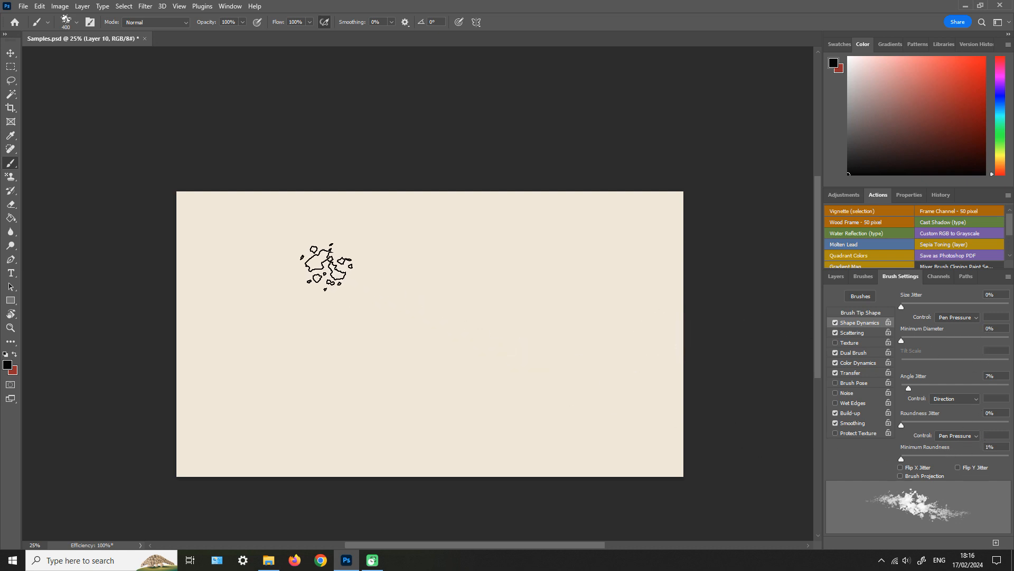
{"action": "mouse_move", "coordinate": [326, 266]}
{"action": "left_mouse_down"}
{"action": "mouse_move", "coordinate": [398, 317]}
{"action": "mouse_move", "coordinate": [532, 373]}
{"action": "mouse_move", "coordinate": [676, 411]}
{"action": "left_mouse_up"}
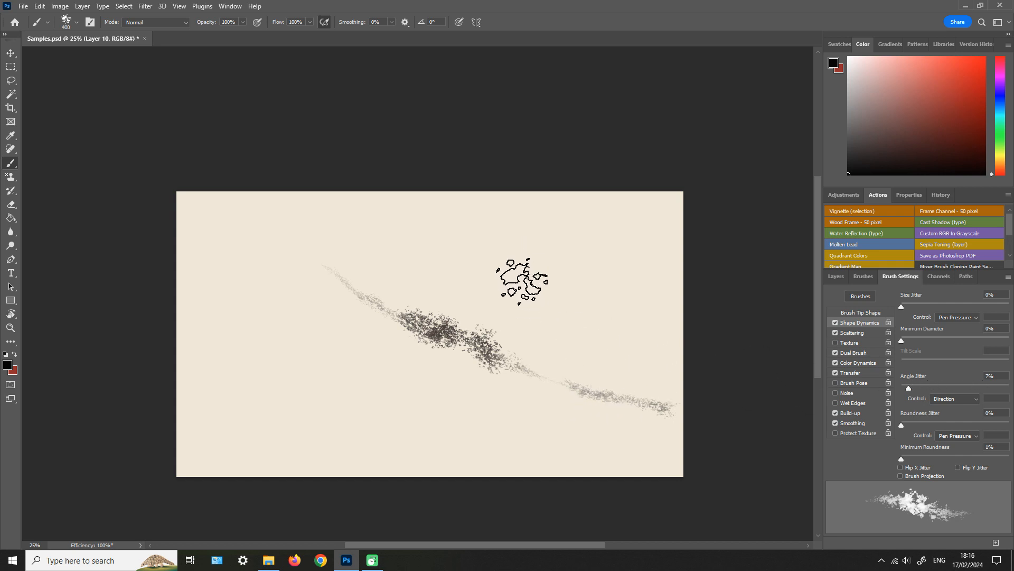
{"action": "left_click_drag", "start_coordinate": [511, 222], "coordinate": [565, 402]}
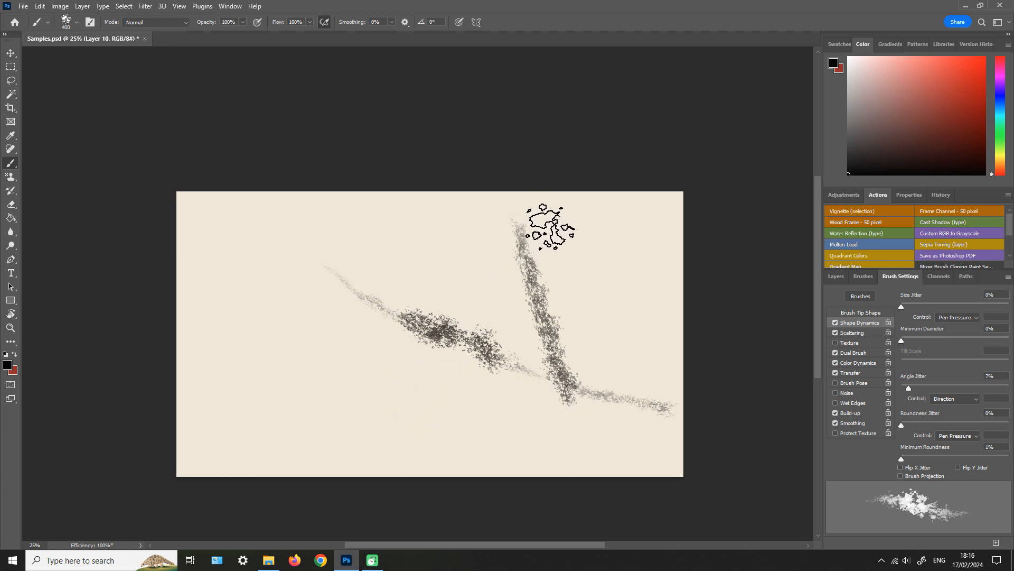
{"action": "mouse_move", "coordinate": [558, 243]}
{"action": "left_mouse_down"}
{"action": "mouse_move", "coordinate": [592, 282]}
{"action": "mouse_move", "coordinate": [610, 337]}
{"action": "left_mouse_up"}
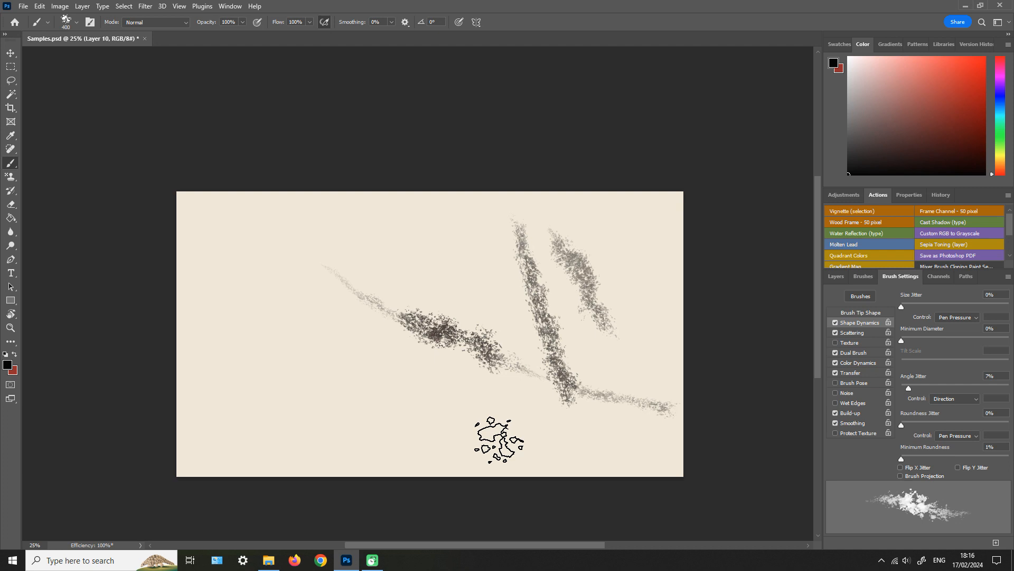
- Undo the three black test strokes
{"action": "key", "text": "ctrl+z"}
{"action": "key", "text": "ctrl+z"}
{"action": "key", "text": "ctrl+z"}
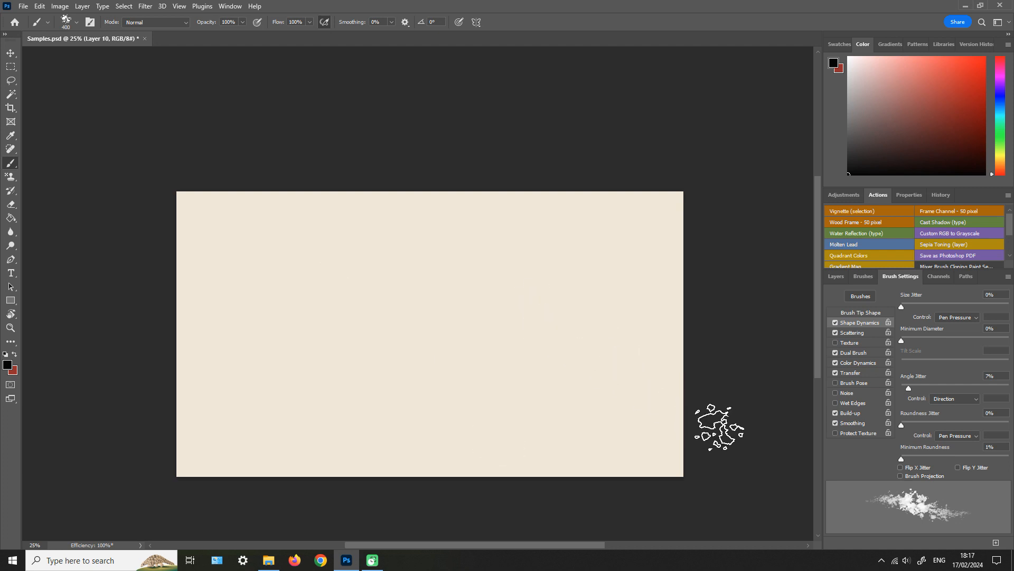
- Paint a diagonal test stroke with Scattering turned off and a parallel one with Scattering turned back on
{"action": "left_click", "coordinate": [858, 333]}
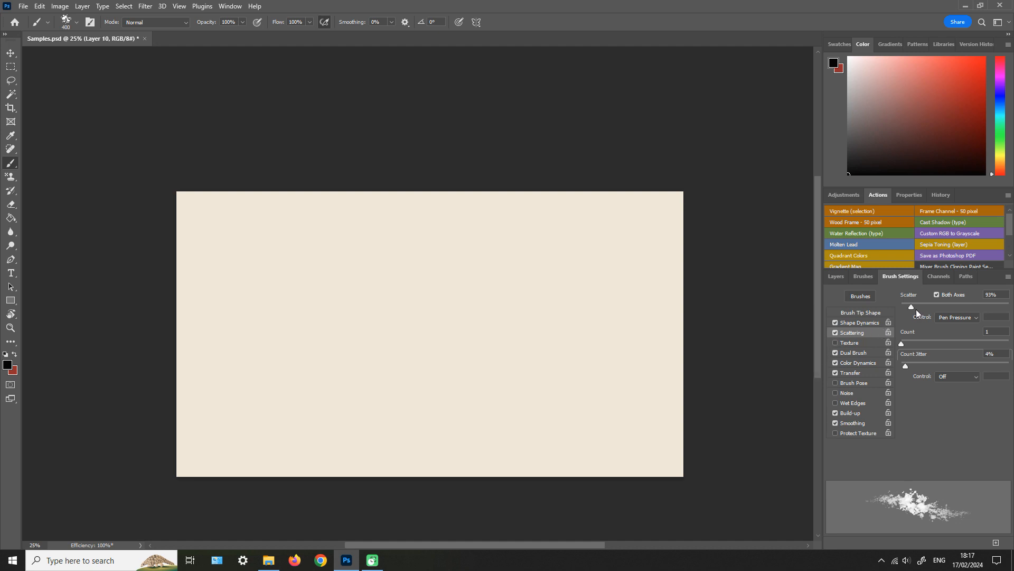
{"action": "left_click", "coordinate": [835, 333]}
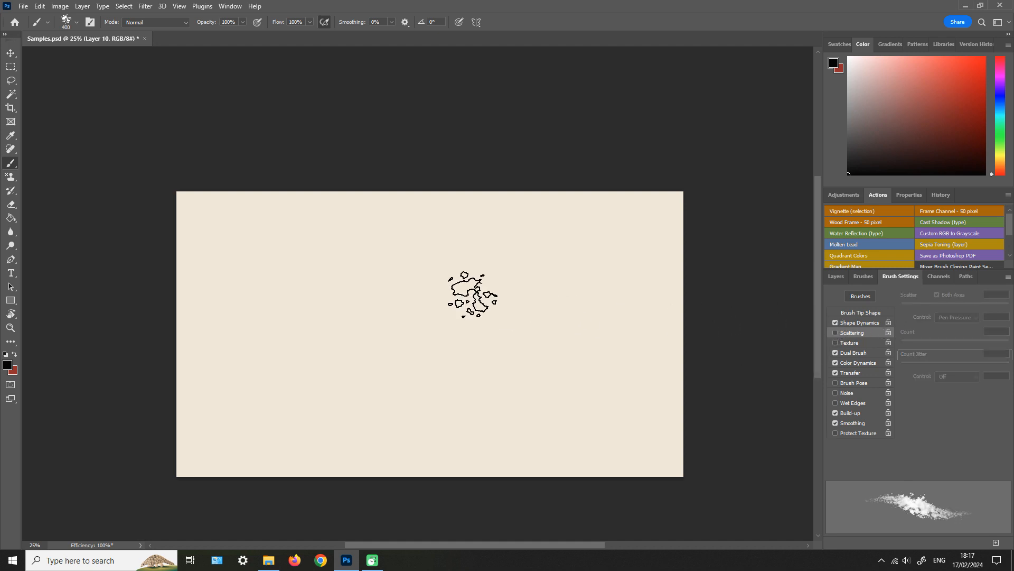
{"action": "left_click_drag", "start_coordinate": [358, 246], "coordinate": [499, 394]}
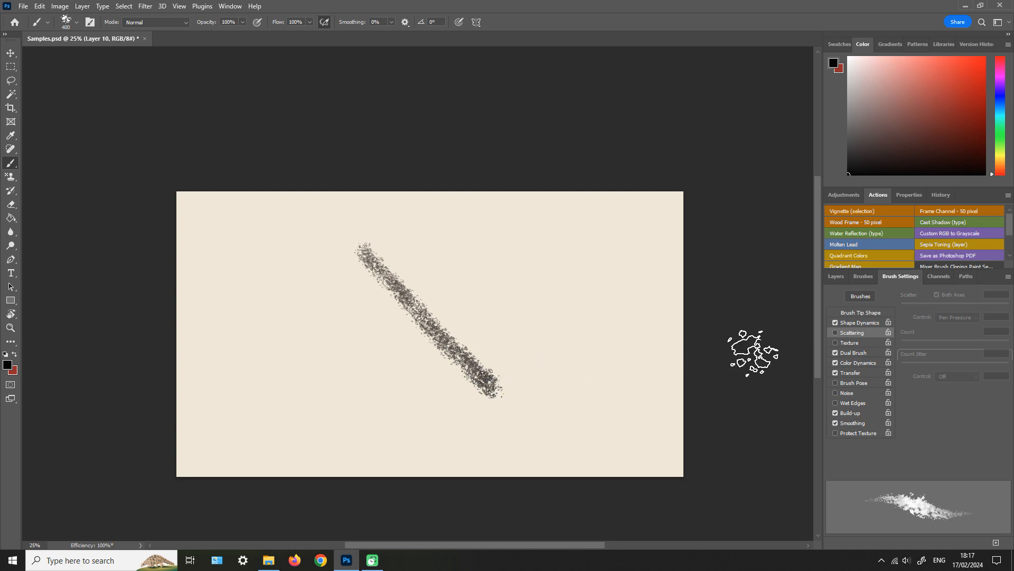
{"action": "left_click", "coordinate": [835, 333]}
{"action": "left_click_drag", "start_coordinate": [469, 270], "coordinate": [586, 390]}
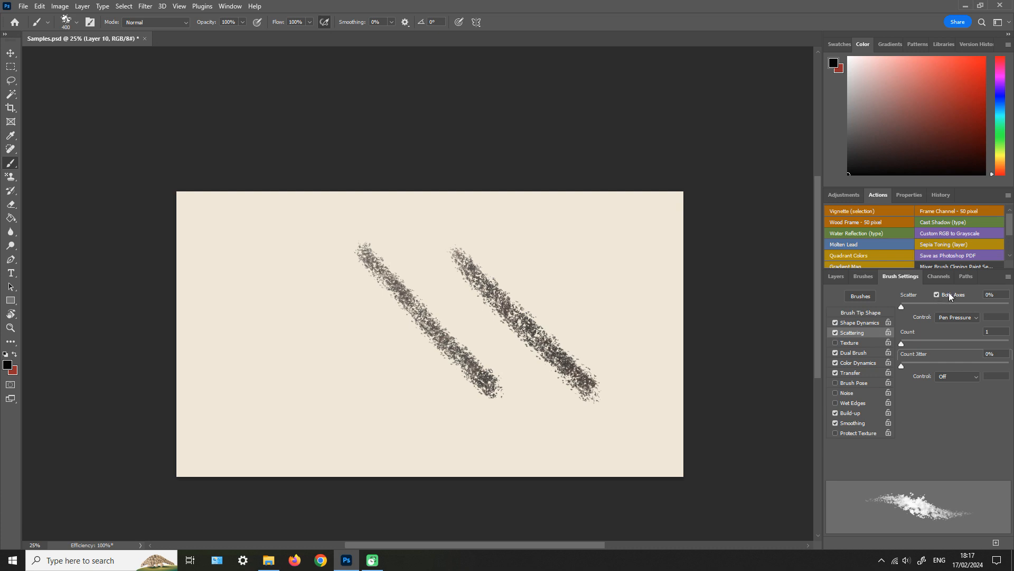
- Reload the Dense preset with its 93% Scatter and paint two crossing test strokes on the canvas's right side
{"action": "key", "text": "period"}
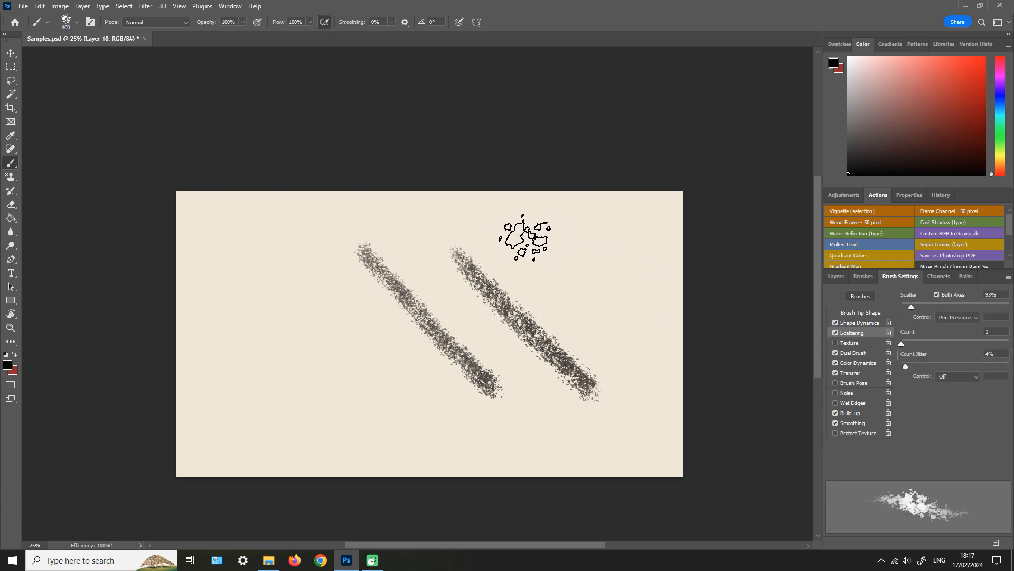
{"action": "mouse_move", "coordinate": [519, 231]}
{"action": "left_mouse_down"}
{"action": "mouse_move", "coordinate": [615, 316]}
{"action": "mouse_move", "coordinate": [676, 348]}
{"action": "left_mouse_up"}
{"action": "left_click_drag", "start_coordinate": [587, 214], "coordinate": [649, 368]}
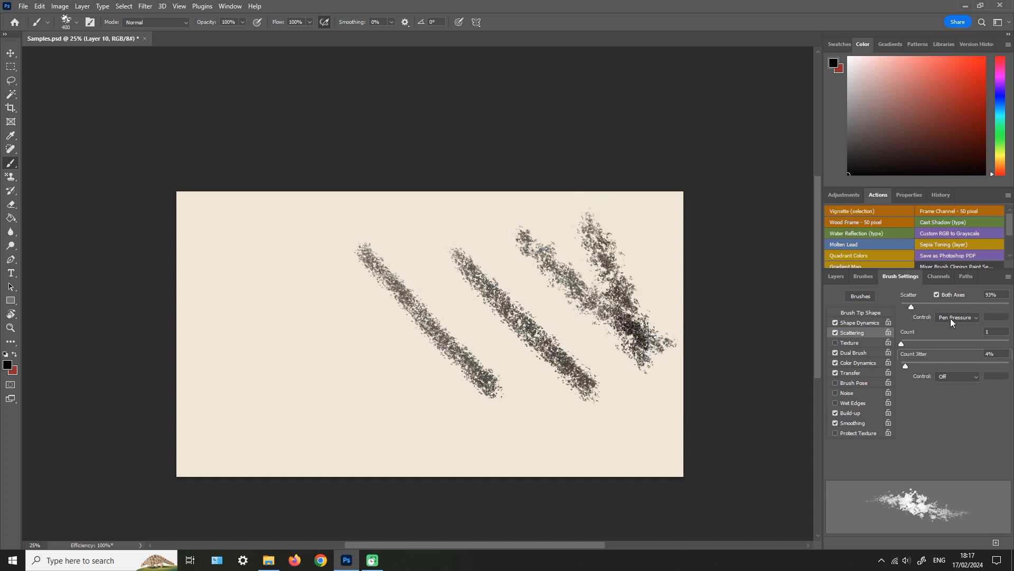
- Raise the Scatter to 441% and paint widely scattered test strokes on the canvas's left side and lower middle
{"action": "left_click_drag", "start_coordinate": [269, 250], "coordinate": [377, 391]}
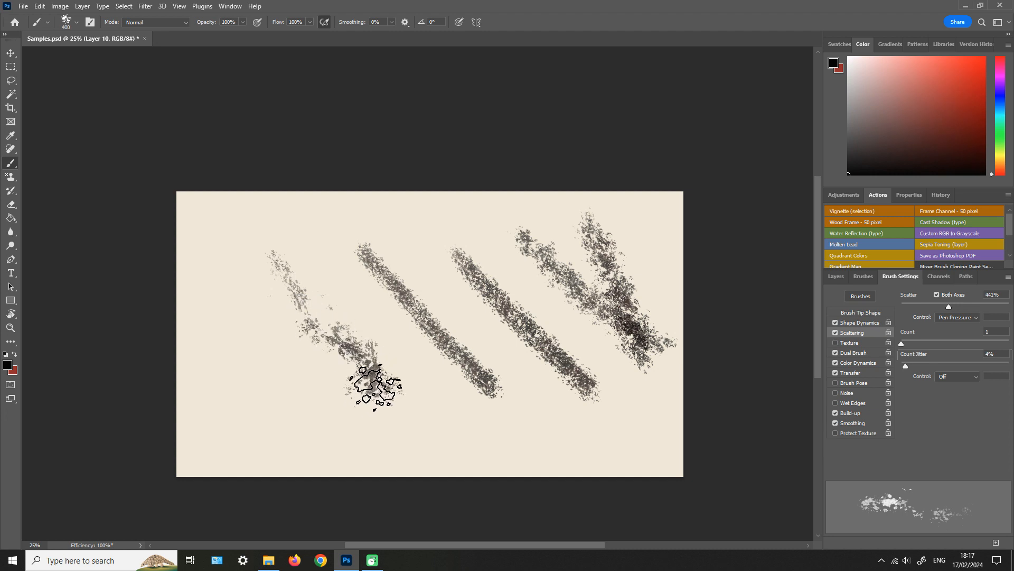
{"action": "mouse_move", "coordinate": [369, 321]}
{"action": "left_mouse_down"}
{"action": "mouse_move", "coordinate": [344, 367]}
{"action": "mouse_move", "coordinate": [378, 394]}
{"action": "left_mouse_up"}
{"action": "mouse_move", "coordinate": [426, 415]}
{"action": "left_mouse_down"}
{"action": "mouse_move", "coordinate": [476, 413]}
{"action": "mouse_move", "coordinate": [495, 423]}
{"action": "left_mouse_up"}
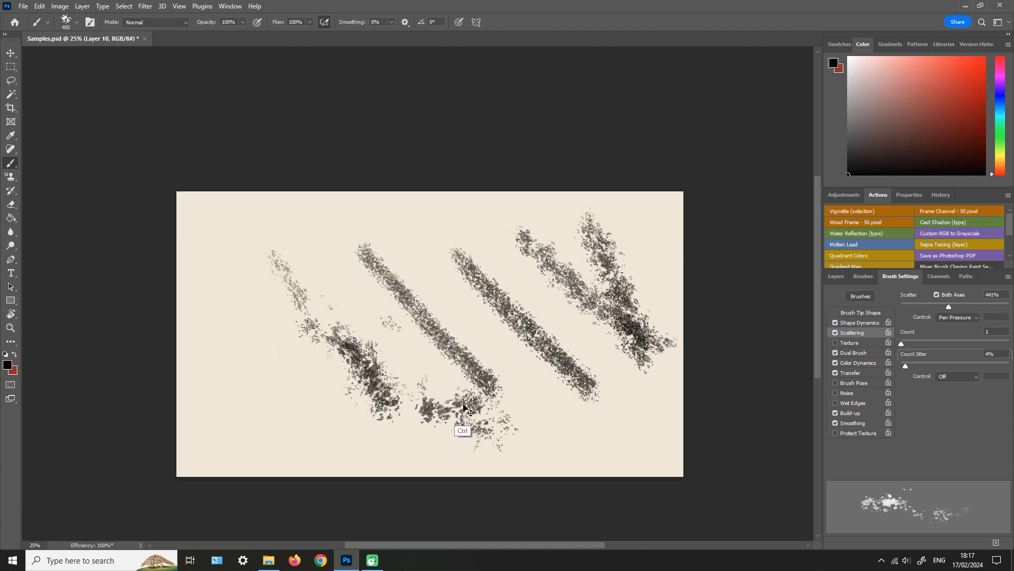
- Undo all the scatter test strokes until the layer is empty
{"action": "key", "text": "ctrl+z"}
{"action": "key", "text": "ctrl+z"}
{"action": "key", "text": "ctrl+z"}
{"action": "key", "text": "ctrl+z"}
{"action": "key", "text": "ctrl+z"}
{"action": "key", "text": "ctrl+z"}
{"action": "key", "text": "ctrl+z"}
{"action": "key", "text": "ctrl+z"}
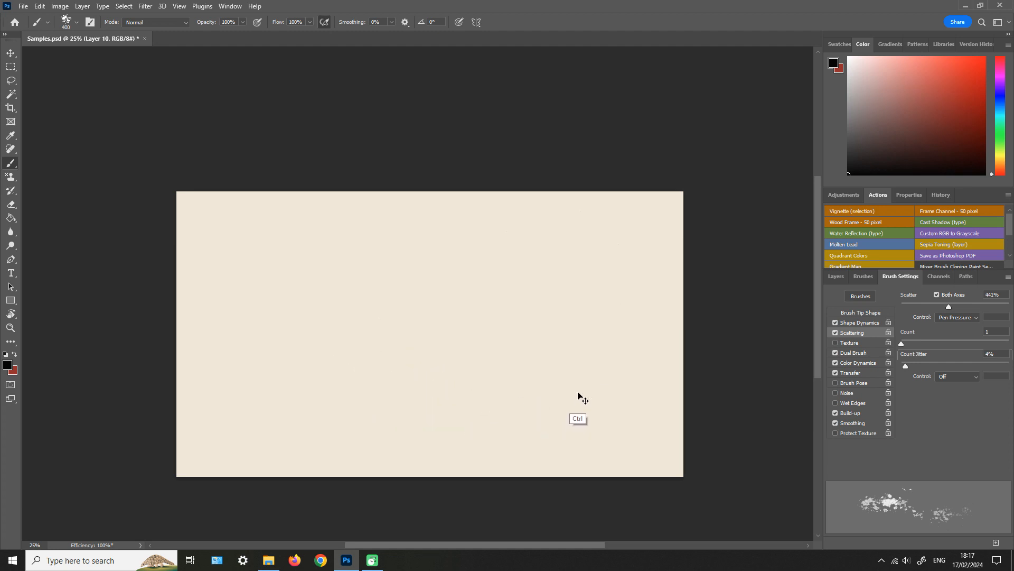
- Paint two diagonal test strokes across the canvas and undo each of them
{"action": "mouse_move", "coordinate": [317, 220]}
{"action": "left_mouse_down"}
{"action": "mouse_move", "coordinate": [430, 335]}
{"action": "mouse_move", "coordinate": [525, 389]}
{"action": "left_mouse_up"}
{"action": "key", "text": "ctrl+z"}
{"action": "mouse_move", "coordinate": [259, 277]}
{"action": "left_mouse_down"}
{"action": "mouse_move", "coordinate": [467, 354]}
{"action": "mouse_move", "coordinate": [480, 344]}
{"action": "left_mouse_up"}
{"action": "key", "text": "ctrl+z"}
- Lower the brush's Scatter to 162% and open its Color Dynamics settings
{"action": "left_click", "coordinate": [930, 305]}
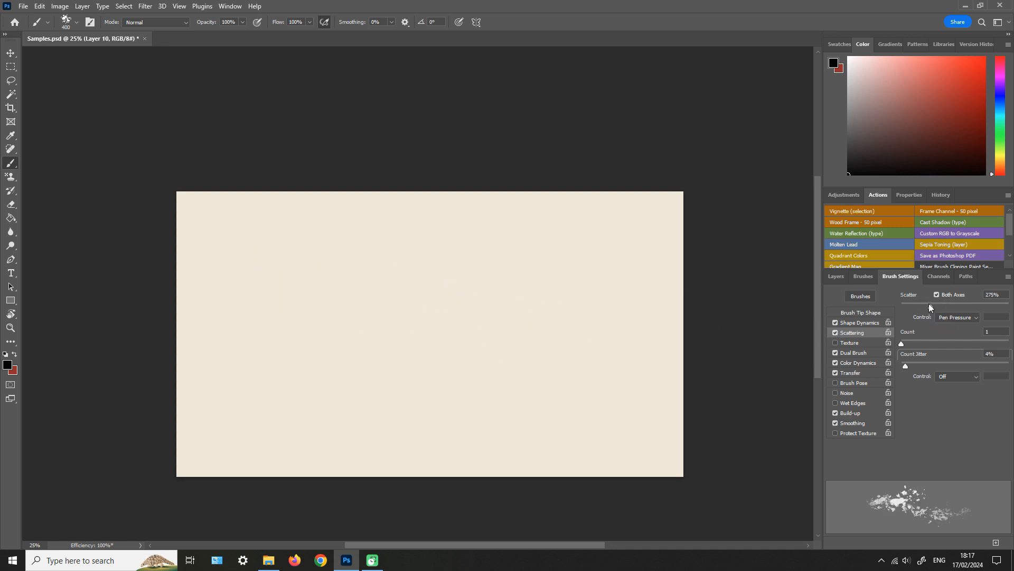
{"action": "left_click_drag", "start_coordinate": [921, 306], "coordinate": [911, 306]}
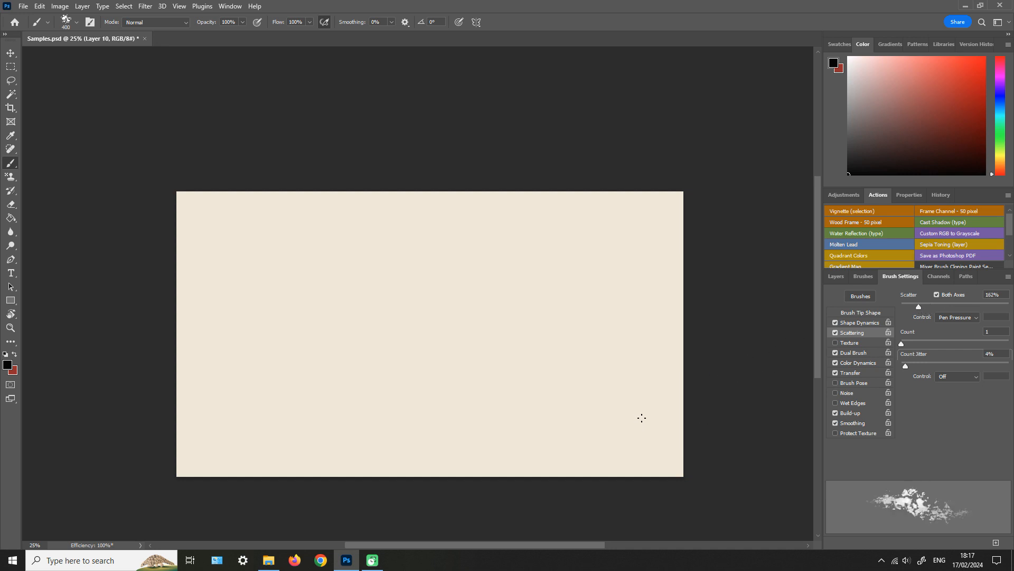
{"action": "left_click", "coordinate": [859, 364]}
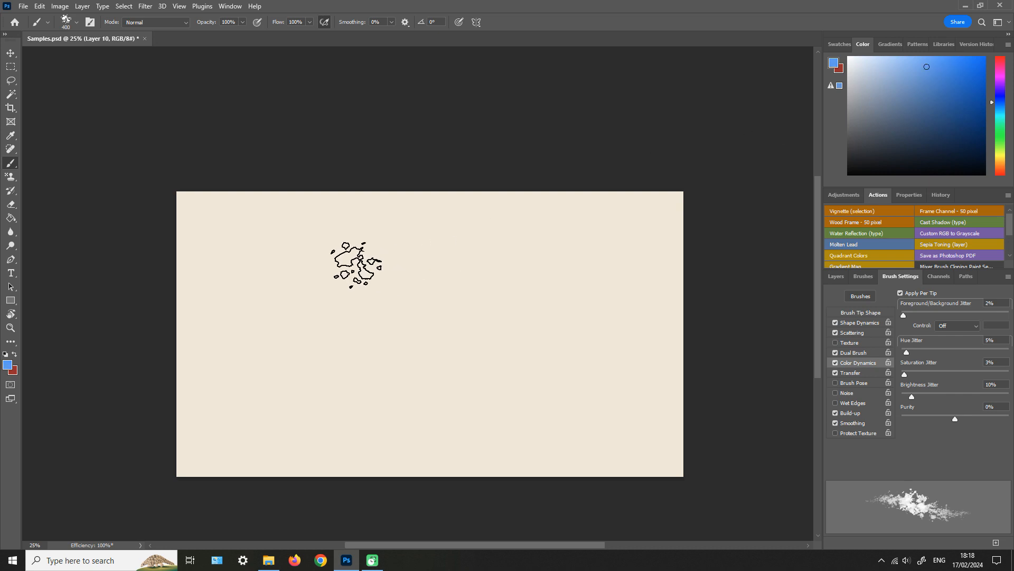
- Paint a diagonal test stroke in bright blue across the canvas's middle and examine its colour variation
{"action": "mouse_move", "coordinate": [351, 268]}
{"action": "left_mouse_down"}
{"action": "mouse_move", "coordinate": [516, 329]}
{"action": "mouse_move", "coordinate": [461, 315]}
{"action": "left_mouse_up"}
{"action": "key", "text": "z"}
{"action": "left_click", "coordinate": [415, 311]}
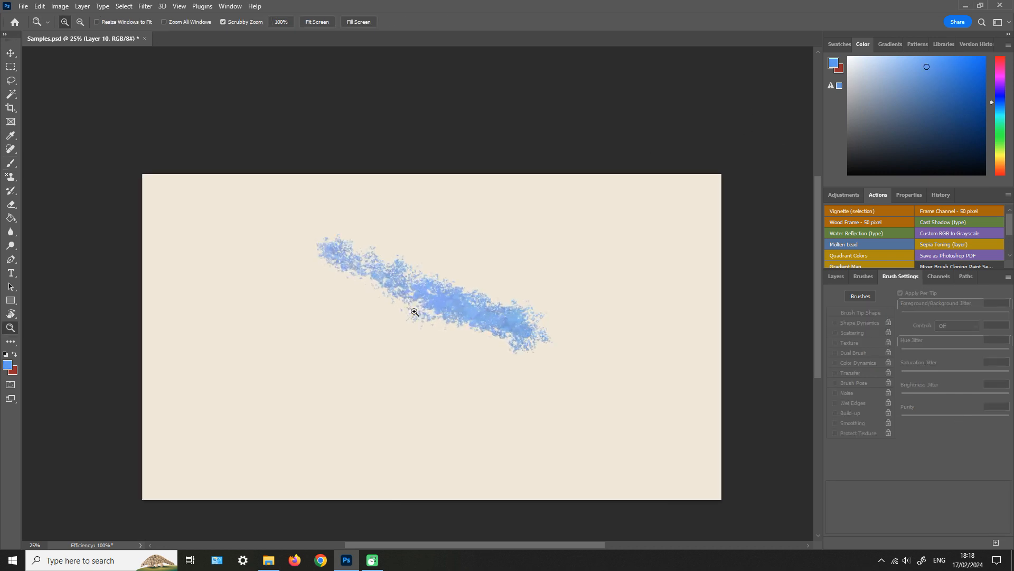
{"action": "left_click", "coordinate": [427, 305]}
{"action": "left_click", "coordinate": [452, 296]}
{"action": "left_click", "coordinate": [453, 297]}
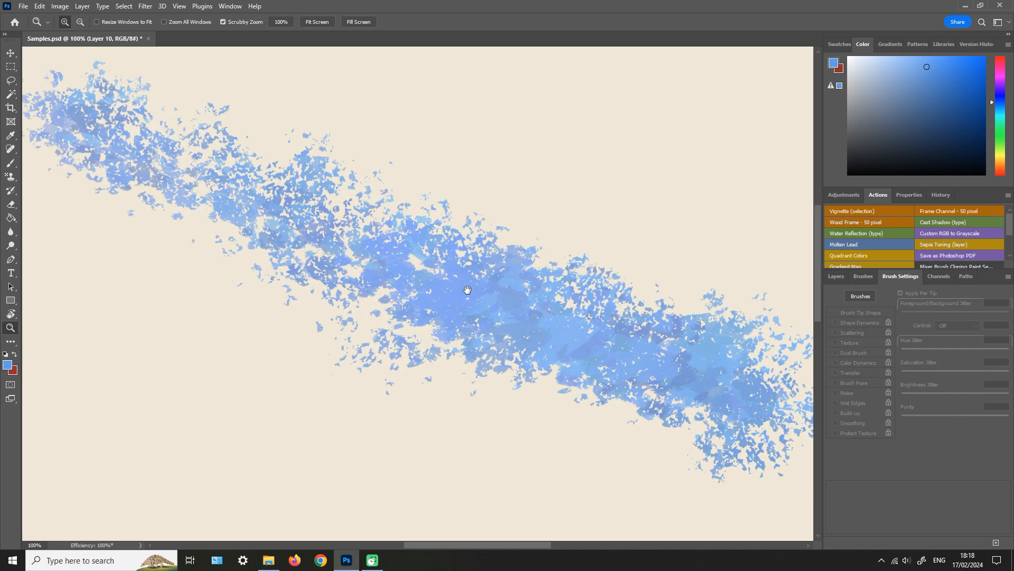
- Sample lighter and purplish blues from the middle of the test stroke as the foreground colour
{"action": "key", "text": "b"}
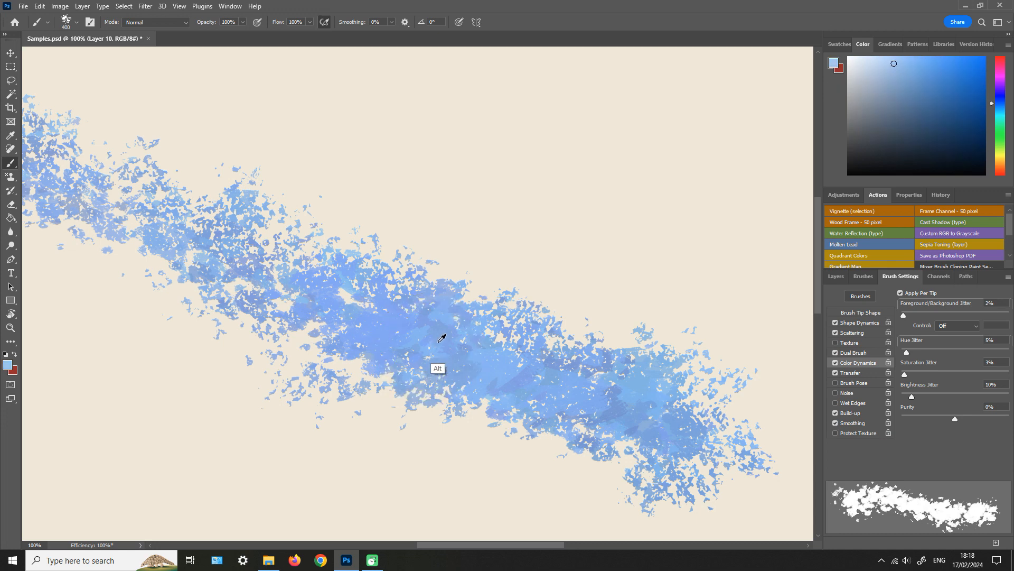
{"action": "left_click", "coordinate": [388, 311], "text": "alt"}
{"action": "key", "text": "z"}
{"action": "left_click", "coordinate": [417, 359], "text": "alt"}
{"action": "left_click", "coordinate": [417, 359], "text": "alt"}
{"action": "left_click", "coordinate": [419, 359], "text": "alt"}
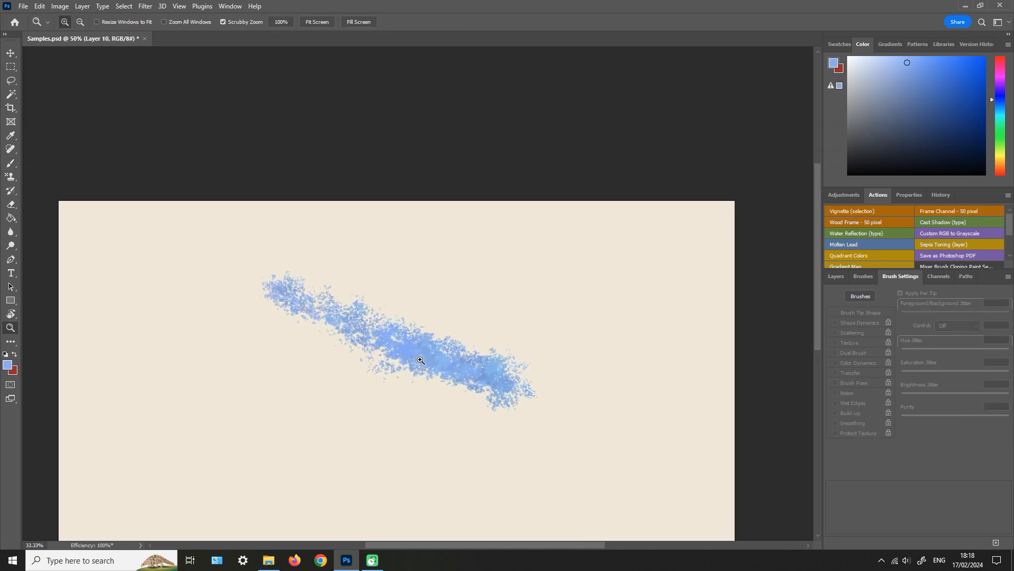
{"action": "key", "text": "b"}
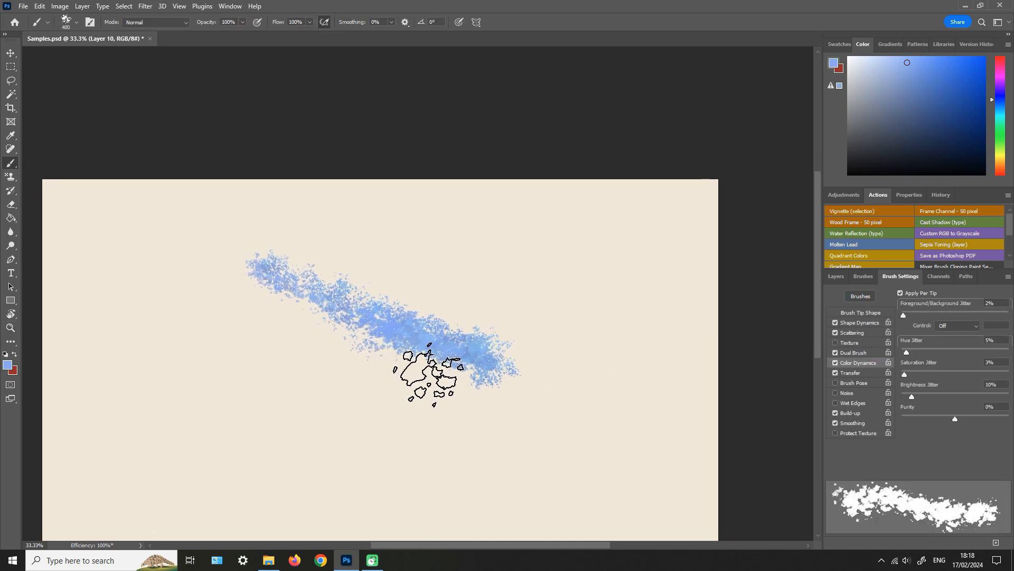
{"action": "key", "text": "space"}
{"action": "left_click_drag", "start_coordinate": [375, 440], "coordinate": [397, 394]}
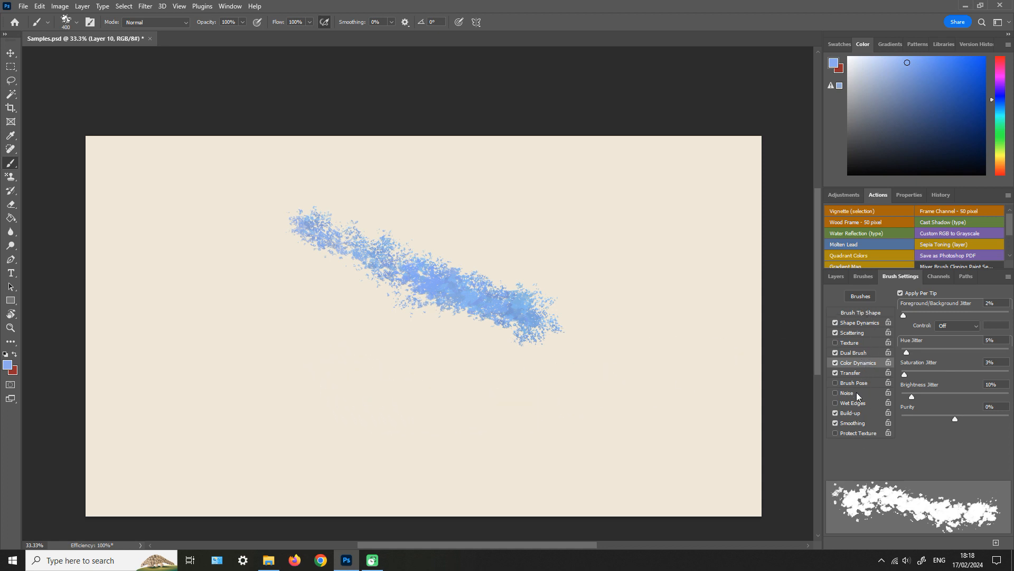
- Open the Dual Brush settings, find the selected 345 px tip and paint a second test stroke below the first
{"action": "left_click", "coordinate": [861, 353]}
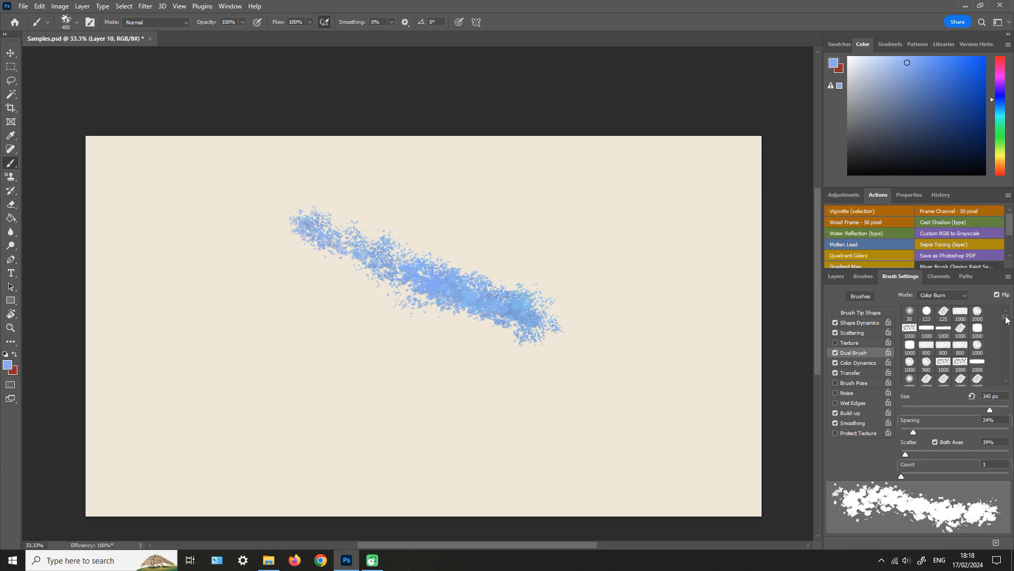
{"action": "left_click_drag", "start_coordinate": [1007, 325], "coordinate": [1008, 380]}
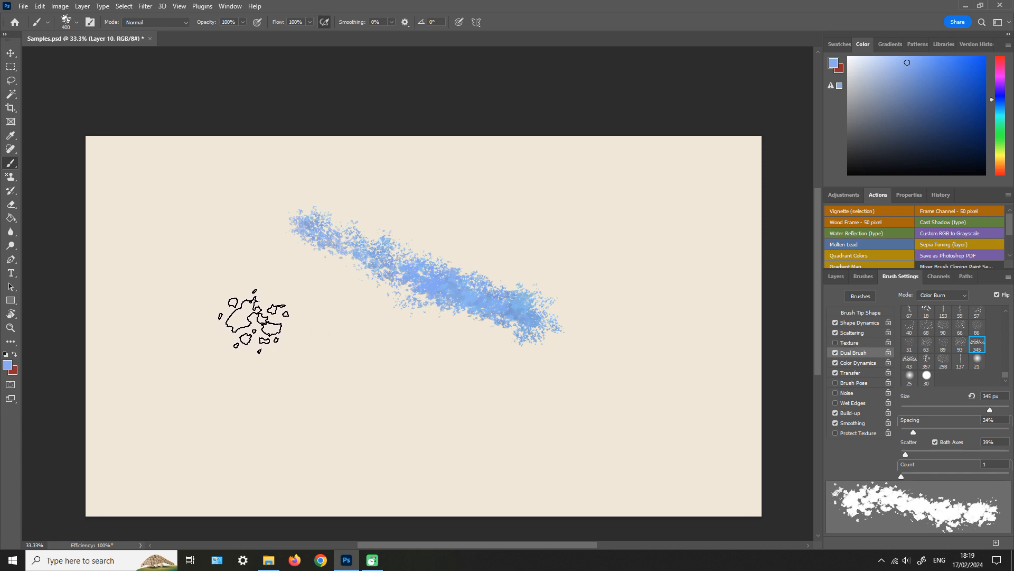
{"action": "mouse_move", "coordinate": [252, 320]}
{"action": "left_mouse_down"}
{"action": "mouse_move", "coordinate": [340, 356]}
{"action": "mouse_move", "coordinate": [521, 392]}
{"action": "left_mouse_up"}
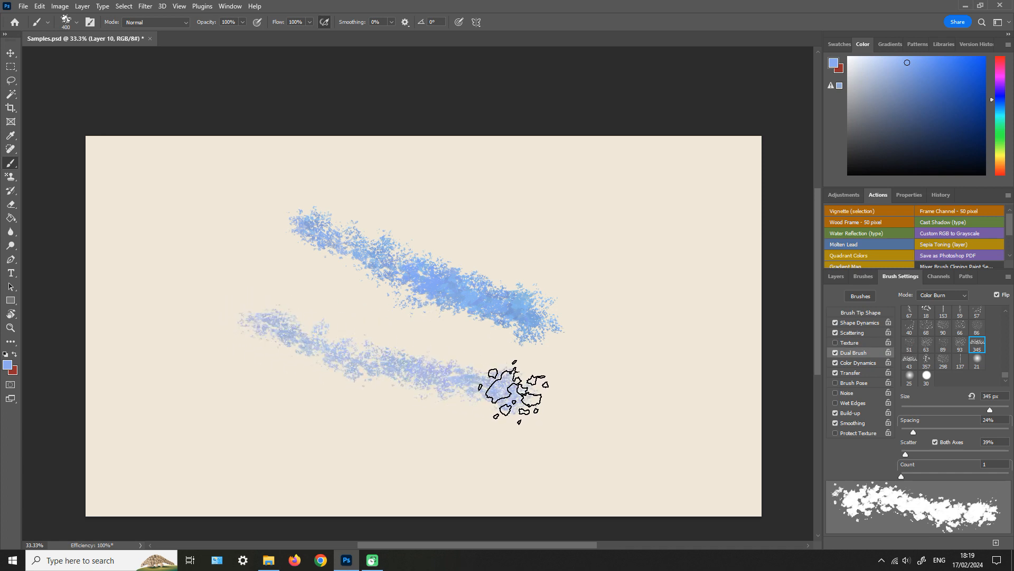
- Paint a long curved stroke and a dense patch with Dual Brush turned off, and strokes on the canvas's left side with it back on
{"action": "left_click", "coordinate": [836, 354]}
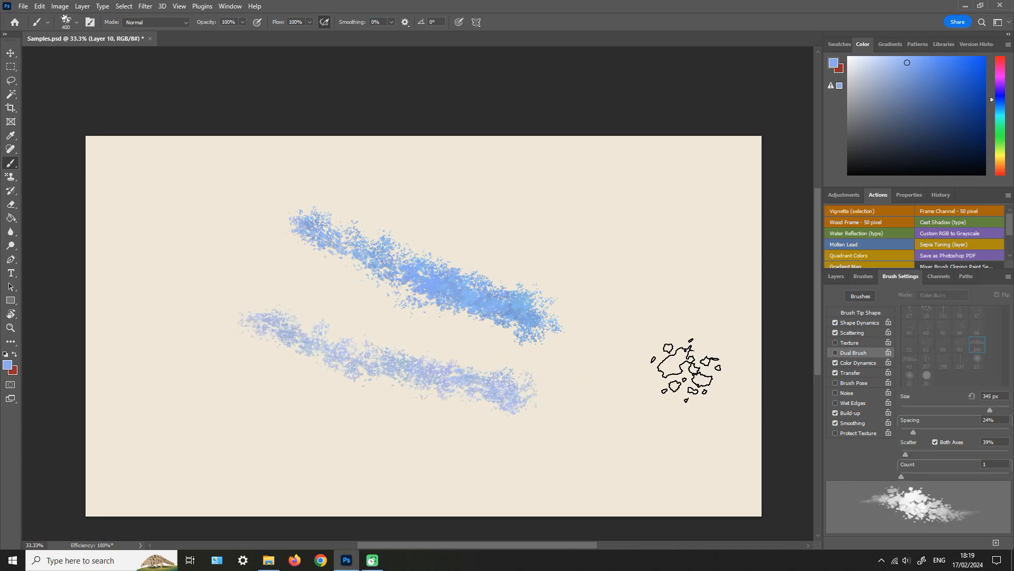
{"action": "mouse_move", "coordinate": [209, 385]}
{"action": "left_mouse_down"}
{"action": "mouse_move", "coordinate": [494, 465]}
{"action": "mouse_move", "coordinate": [483, 464]}
{"action": "mouse_move", "coordinate": [656, 402]}
{"action": "mouse_move", "coordinate": [674, 370]}
{"action": "left_mouse_up"}
{"action": "mouse_move", "coordinate": [627, 255]}
{"action": "left_mouse_down"}
{"action": "mouse_move", "coordinate": [625, 350]}
{"action": "mouse_move", "coordinate": [695, 436]}
{"action": "mouse_move", "coordinate": [701, 423]}
{"action": "mouse_move", "coordinate": [639, 437]}
{"action": "mouse_move", "coordinate": [663, 437]}
{"action": "mouse_move", "coordinate": [668, 448]}
{"action": "mouse_move", "coordinate": [650, 465]}
{"action": "left_mouse_up"}
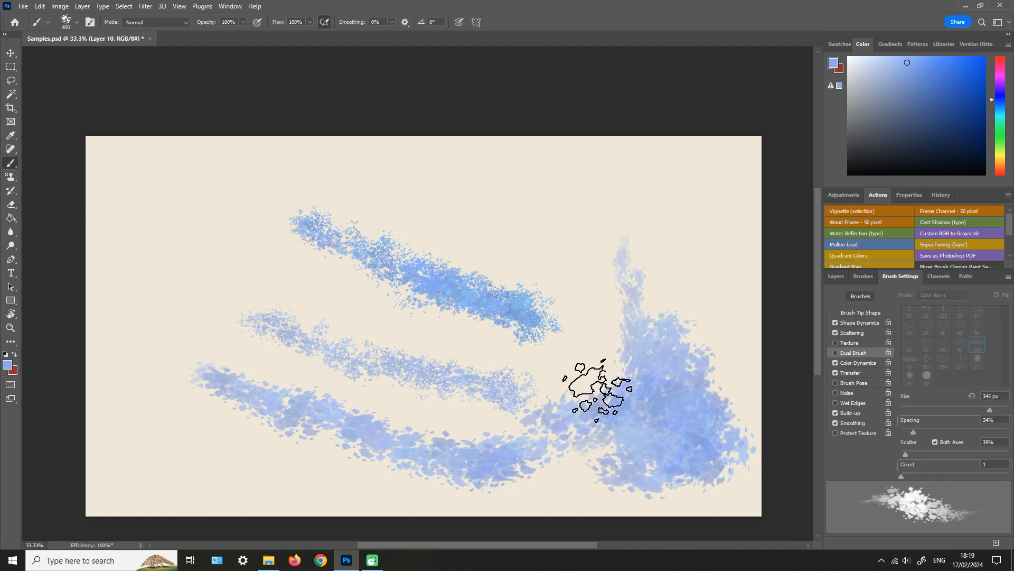
{"action": "left_click_drag", "start_coordinate": [597, 402], "coordinate": [630, 457]}
{"action": "left_click", "coordinate": [835, 352]}
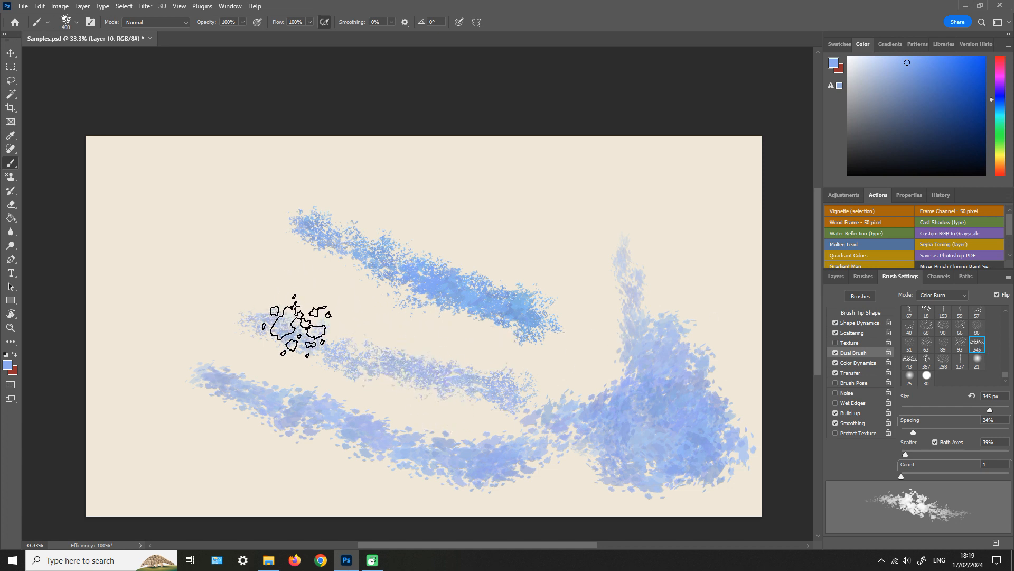
{"action": "mouse_move", "coordinate": [226, 220]}
{"action": "left_mouse_down"}
{"action": "mouse_move", "coordinate": [214, 285]}
{"action": "mouse_move", "coordinate": [235, 311]}
{"action": "mouse_move", "coordinate": [261, 321]}
{"action": "mouse_move", "coordinate": [263, 274]}
{"action": "mouse_move", "coordinate": [241, 248]}
{"action": "mouse_move", "coordinate": [355, 333]}
{"action": "mouse_move", "coordinate": [325, 350]}
{"action": "mouse_move", "coordinate": [352, 305]}
{"action": "mouse_move", "coordinate": [367, 360]}
{"action": "mouse_move", "coordinate": [430, 361]}
{"action": "left_mouse_up"}
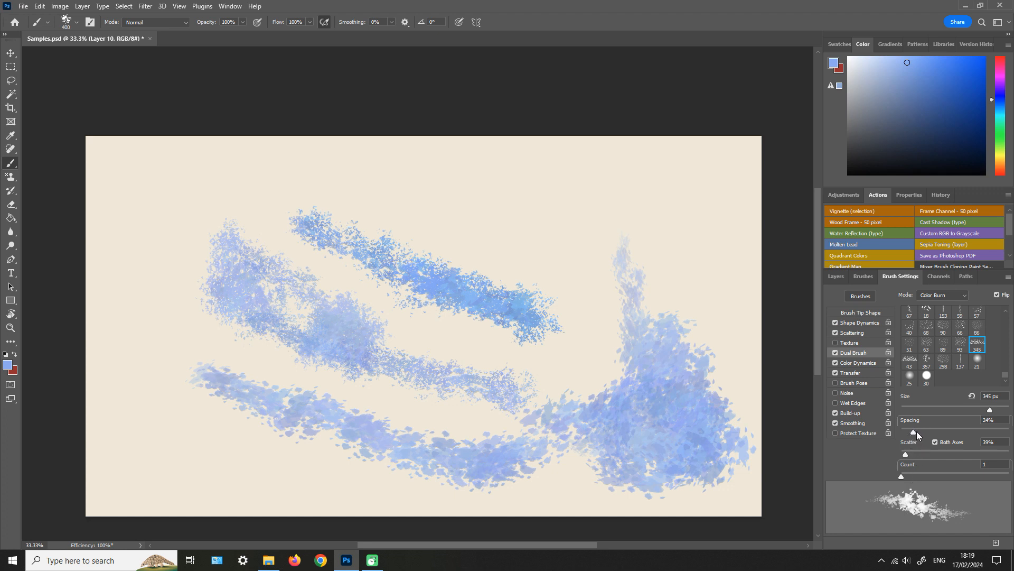
- Paint test strokes on the canvas's upper right with the Dual Brush Spacing at 69% and at 12%
{"action": "left_click_drag", "start_coordinate": [915, 432], "coordinate": [938, 432]}
{"action": "left_click_drag", "start_coordinate": [460, 198], "coordinate": [657, 317]}
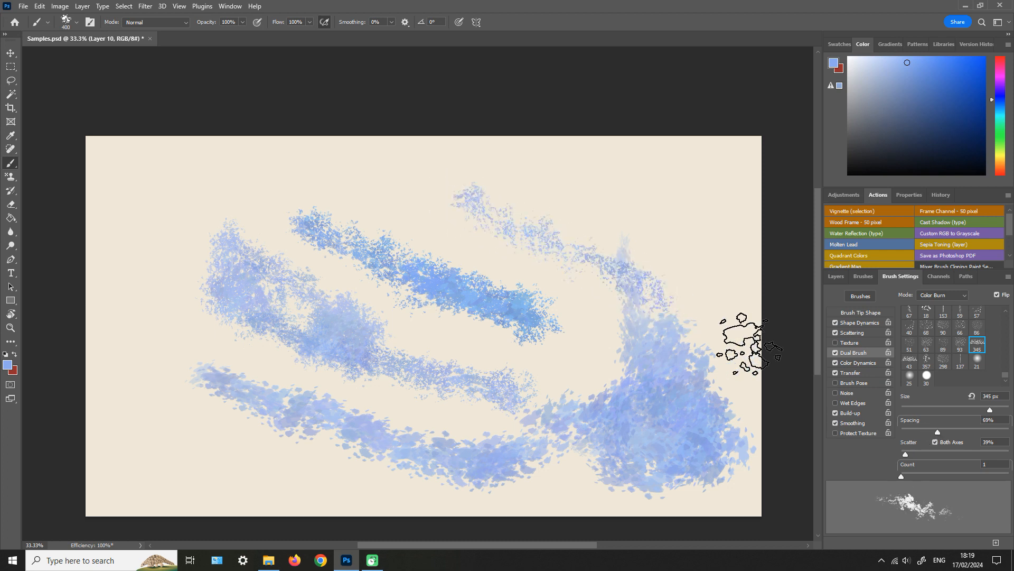
{"action": "left_click_drag", "start_coordinate": [938, 432], "coordinate": [908, 432]}
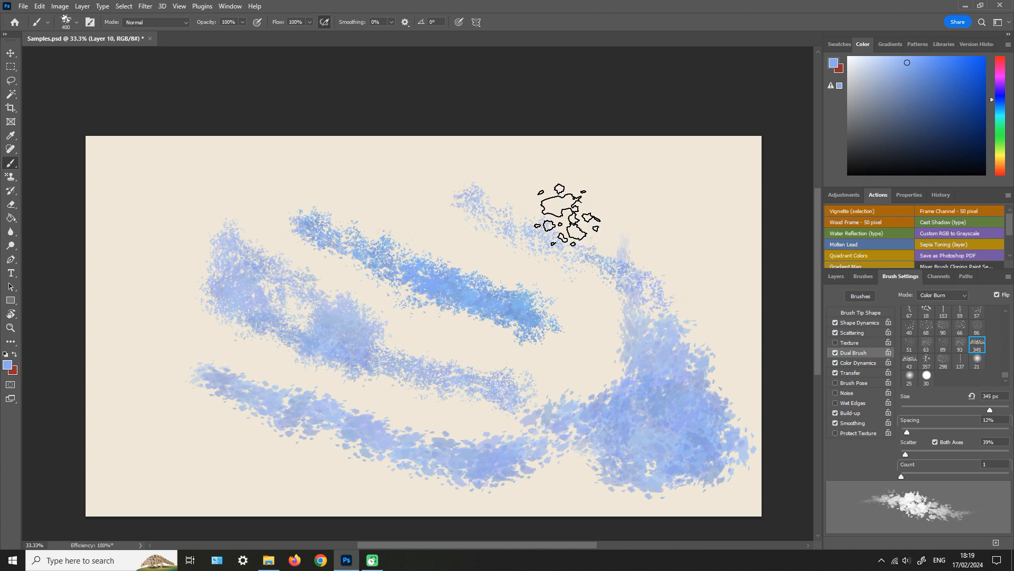
{"action": "left_click_drag", "start_coordinate": [566, 208], "coordinate": [713, 277]}
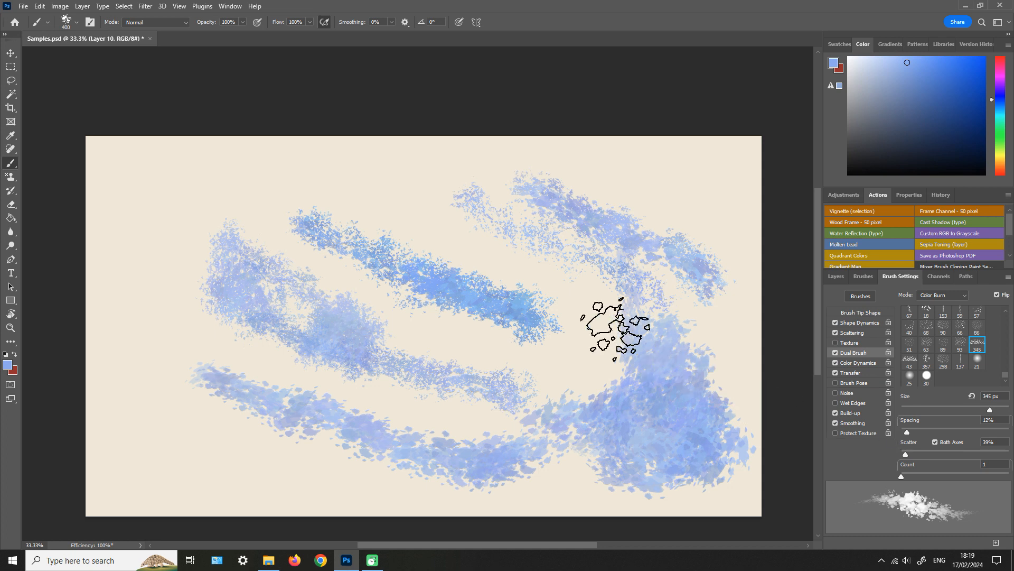
{"action": "left_click_drag", "start_coordinate": [407, 204], "coordinate": [593, 285]}
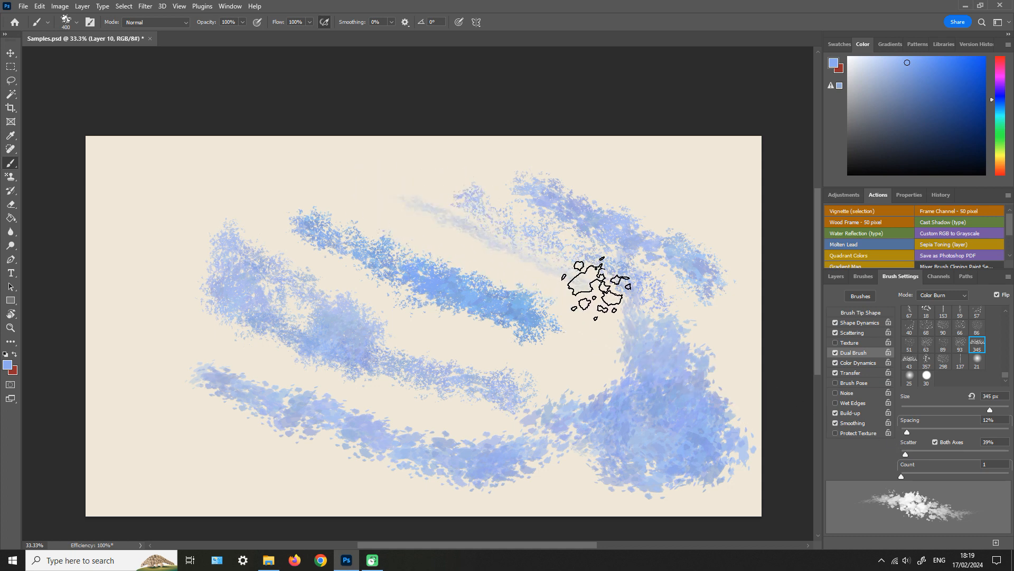
{"action": "mouse_move", "coordinate": [538, 193]}
{"action": "left_mouse_down"}
{"action": "mouse_move", "coordinate": [547, 237]}
{"action": "mouse_move", "coordinate": [476, 309]}
{"action": "mouse_move", "coordinate": [484, 292]}
{"action": "mouse_move", "coordinate": [433, 214]}
{"action": "mouse_move", "coordinate": [504, 241]}
{"action": "mouse_move", "coordinate": [620, 334]}
{"action": "left_mouse_up"}
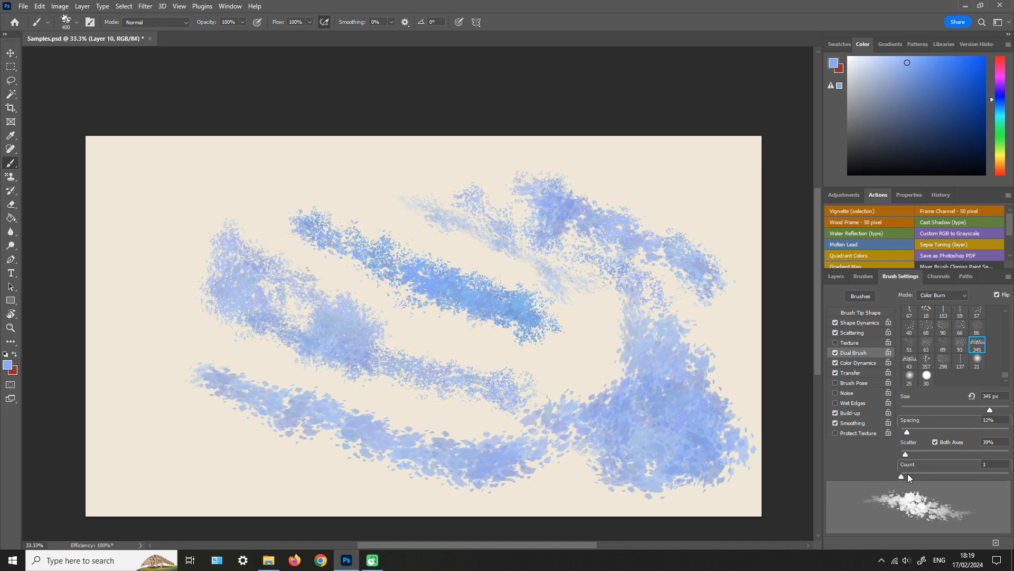
- Raise the Dual Brush Count for a test stroke along the canvas's upper middle, and return the Count to 1
{"action": "left_click_drag", "start_coordinate": [907, 474], "coordinate": [927, 474]}
{"action": "left_click_drag", "start_coordinate": [326, 179], "coordinate": [476, 238]}
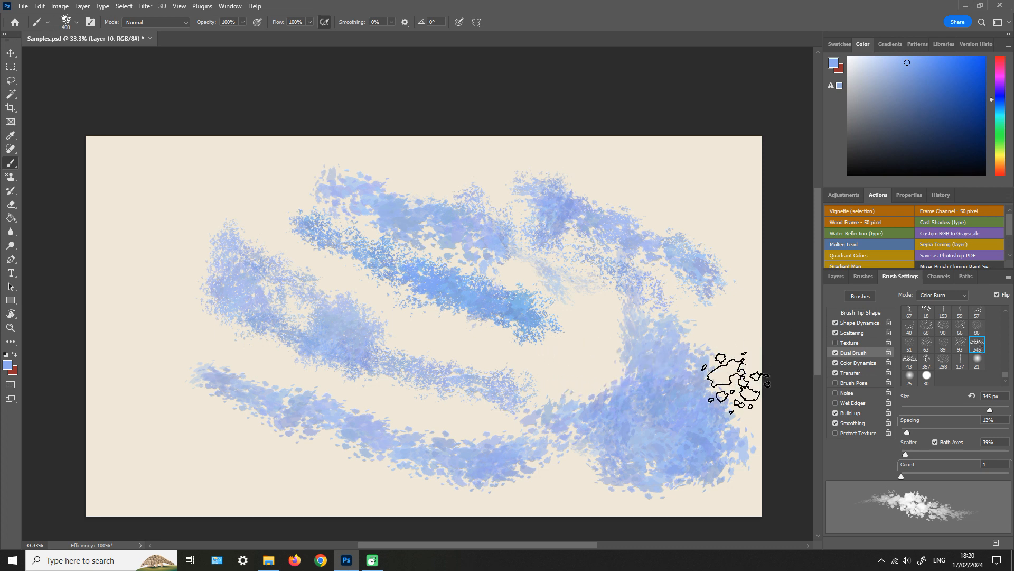
- Paint a thin stroke with the Dual Brush Size at 93 px and broad left-side strokes with another 80 px tip enlarged to 809 px
{"action": "left_click_drag", "start_coordinate": [990, 411], "coordinate": [951, 410]}
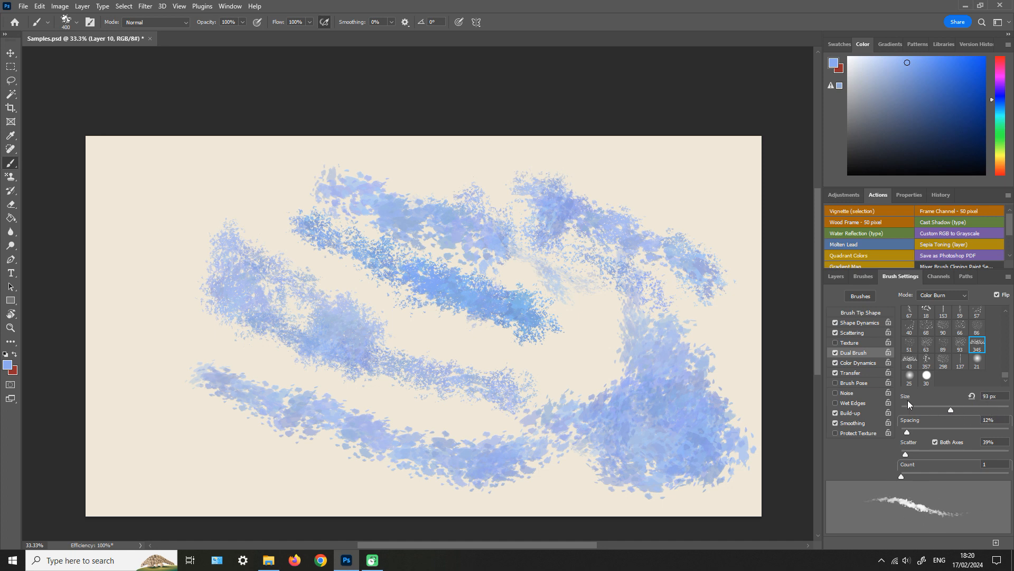
{"action": "left_click_drag", "start_coordinate": [159, 177], "coordinate": [336, 260]}
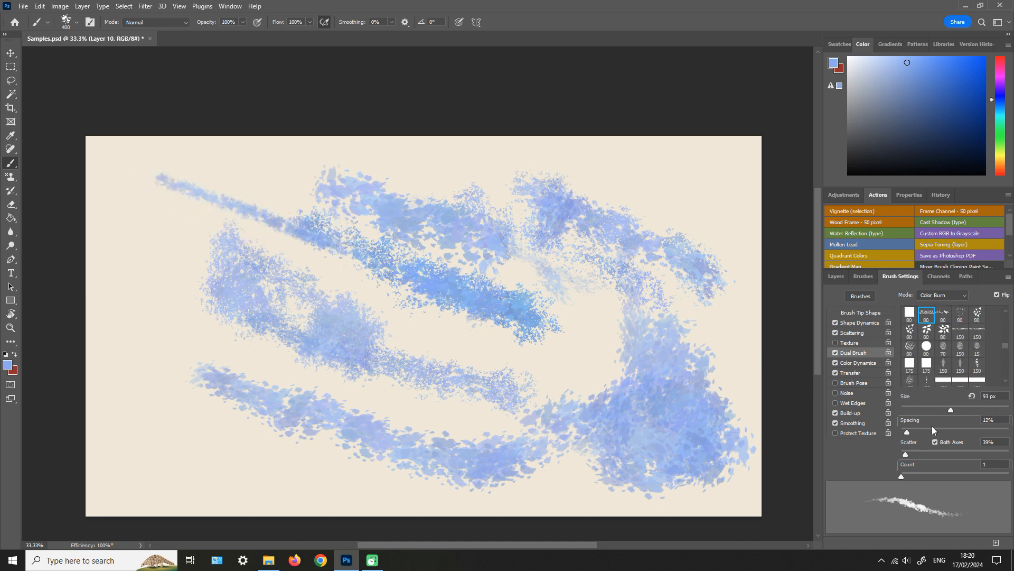
{"action": "left_click_drag", "start_coordinate": [991, 411], "coordinate": [999, 411]}
{"action": "mouse_move", "coordinate": [150, 296]}
{"action": "left_mouse_down"}
{"action": "mouse_move", "coordinate": [247, 370]}
{"action": "mouse_move", "coordinate": [343, 399]}
{"action": "left_mouse_up"}
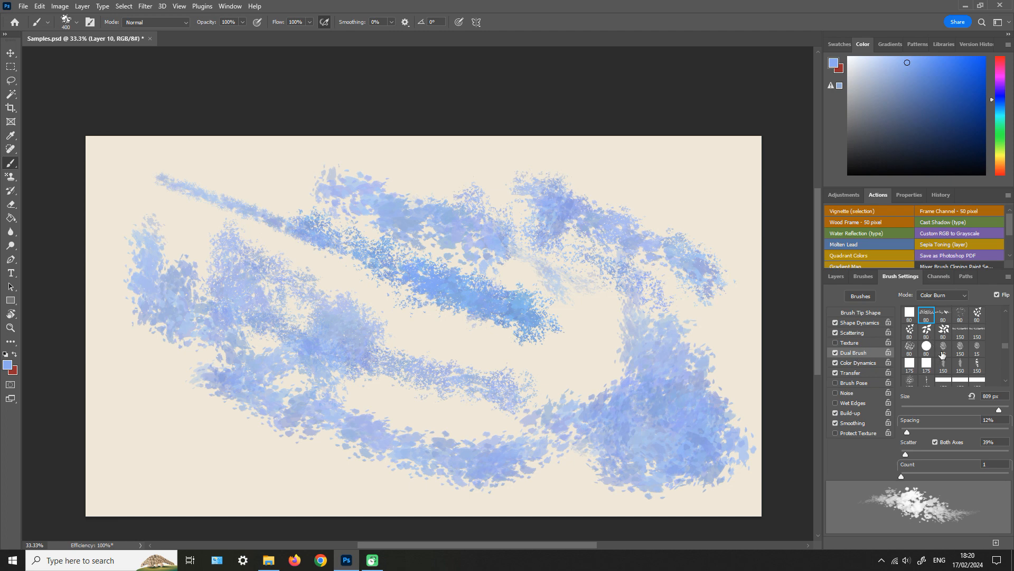
- Switch the Dual Brush to the chunky splatter tip at 367 px, paint strokes across the lower canvas, and return to the brush presets
{"action": "left_click", "coordinate": [947, 327]}
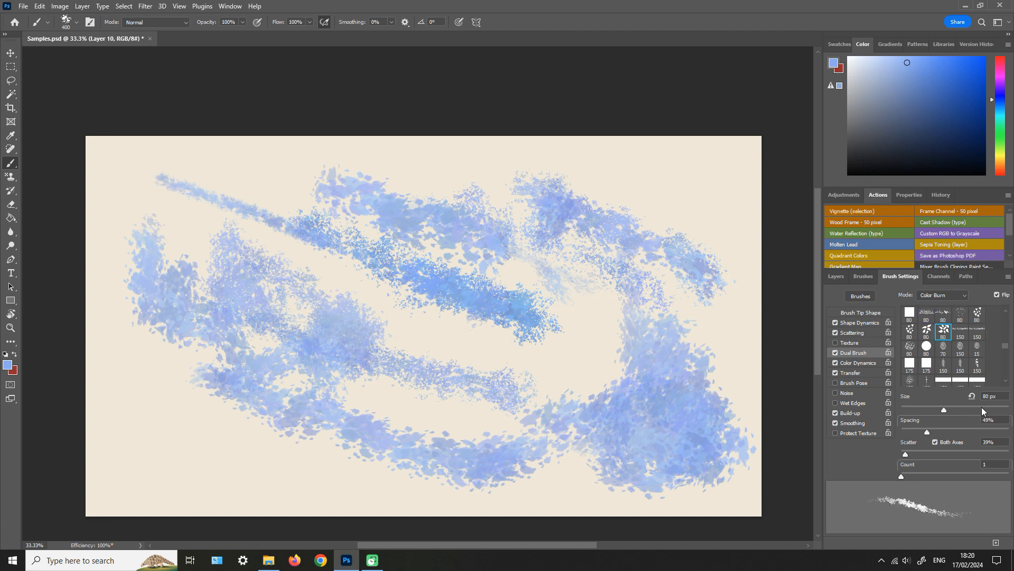
{"action": "left_click_drag", "start_coordinate": [979, 409], "coordinate": [990, 410]}
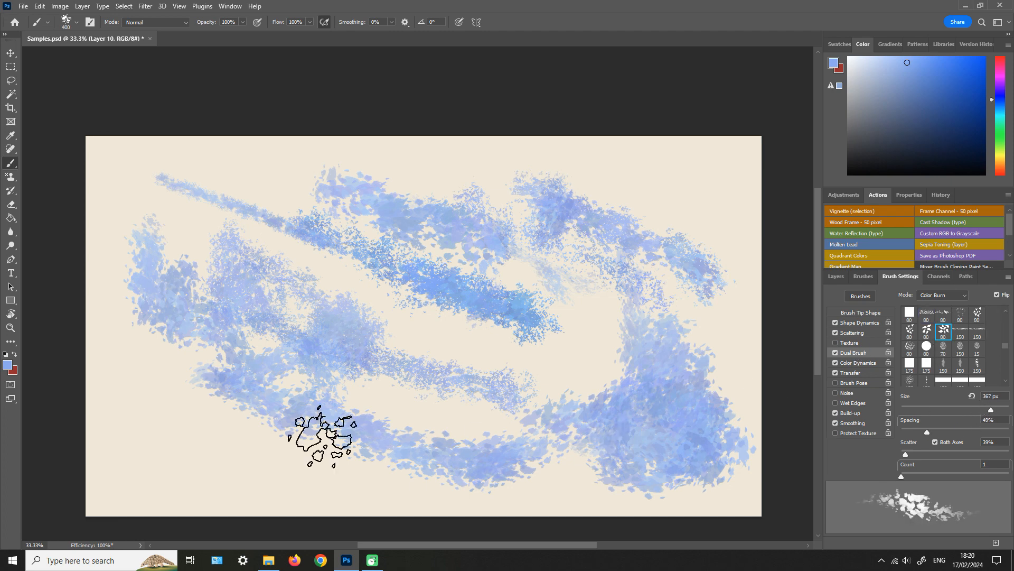
{"action": "left_click", "coordinate": [251, 486]}
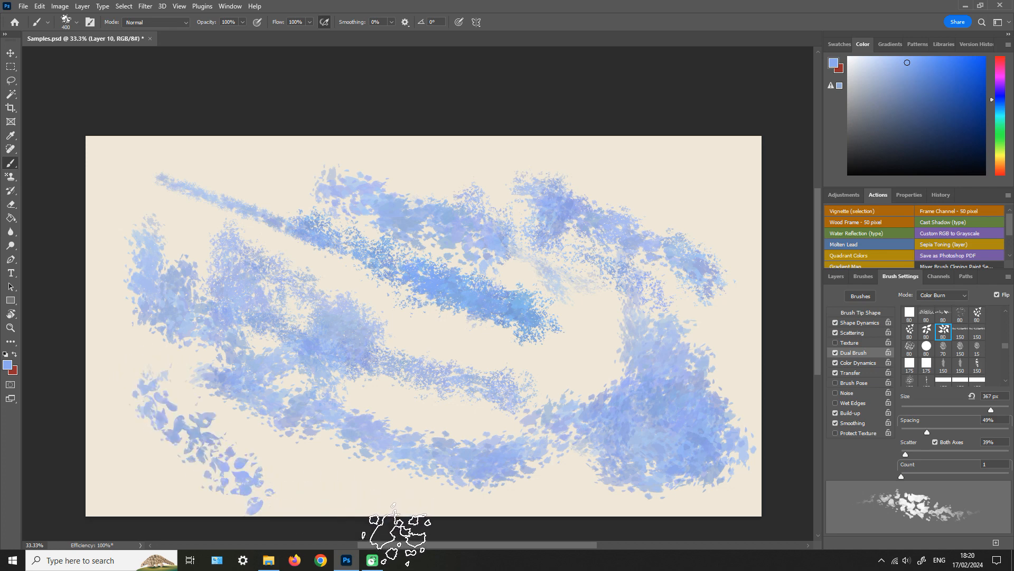
{"action": "left_click_drag", "start_coordinate": [263, 497], "coordinate": [563, 367]}
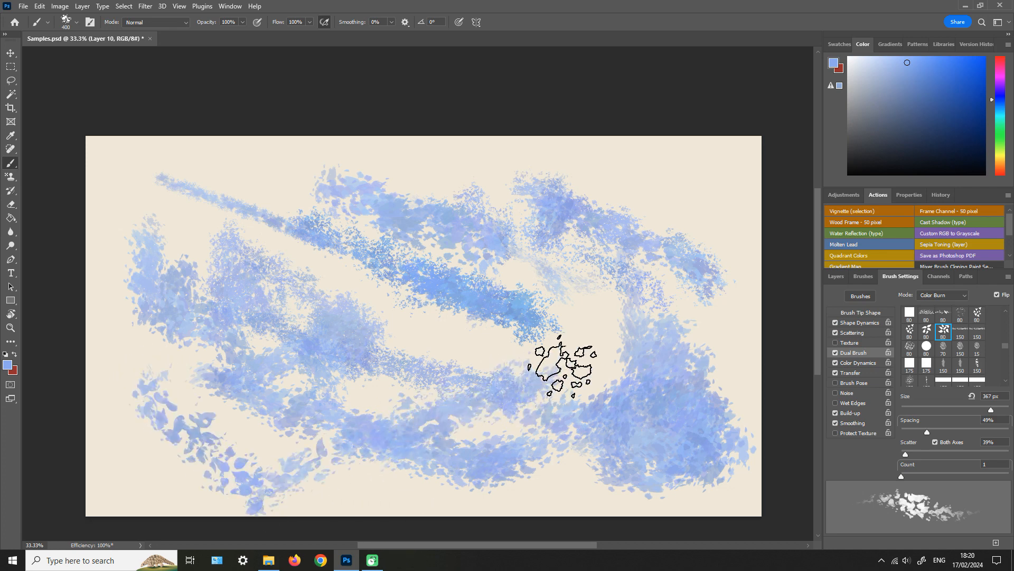
{"action": "mouse_move", "coordinate": [577, 323]}
{"action": "left_mouse_down"}
{"action": "mouse_move", "coordinate": [548, 367]}
{"action": "mouse_move", "coordinate": [560, 327]}
{"action": "mouse_move", "coordinate": [603, 364]}
{"action": "mouse_move", "coordinate": [612, 417]}
{"action": "mouse_move", "coordinate": [434, 474]}
{"action": "mouse_move", "coordinate": [401, 472]}
{"action": "left_mouse_up"}
{"action": "left_click", "coordinate": [864, 277]}
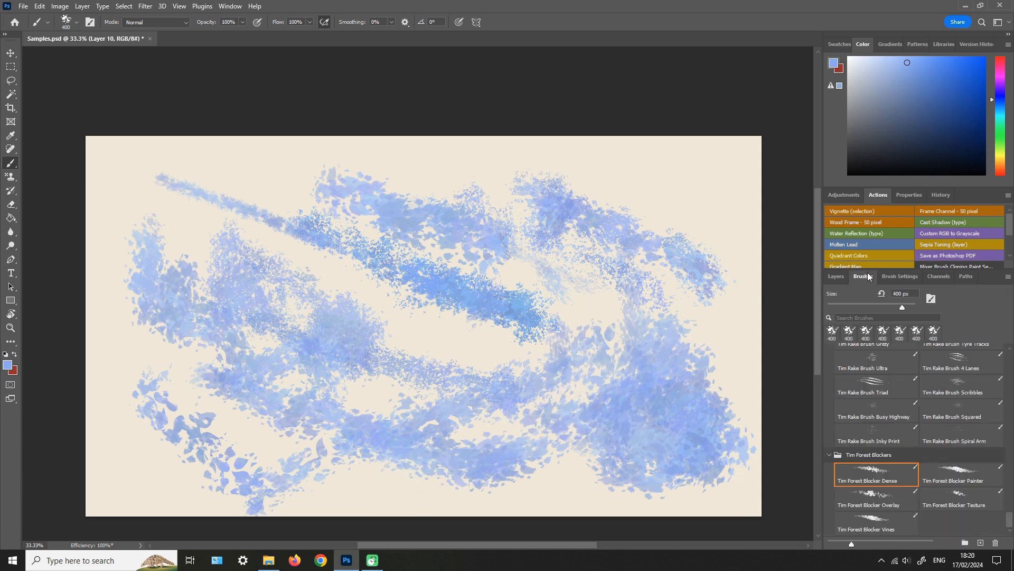